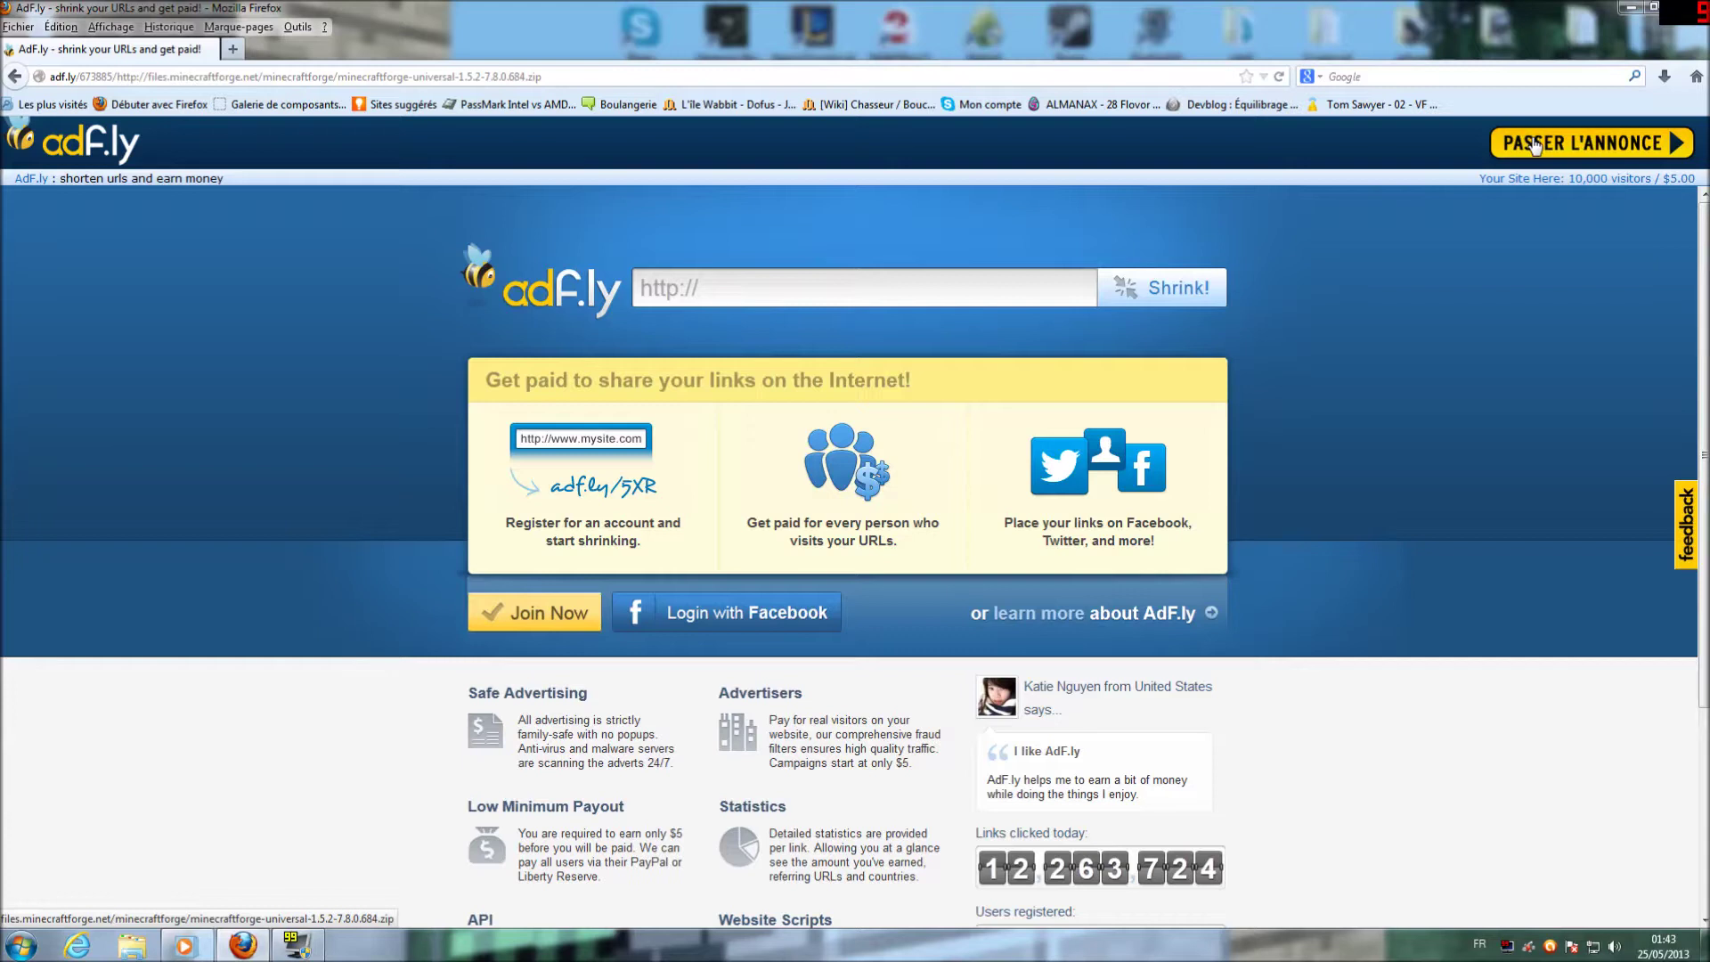
- Skip the ad page and save minecraftforge-universal-1.5.2-7.8.0.684.zip to disk
{"action": "left_click", "coordinate": [1534, 145]}
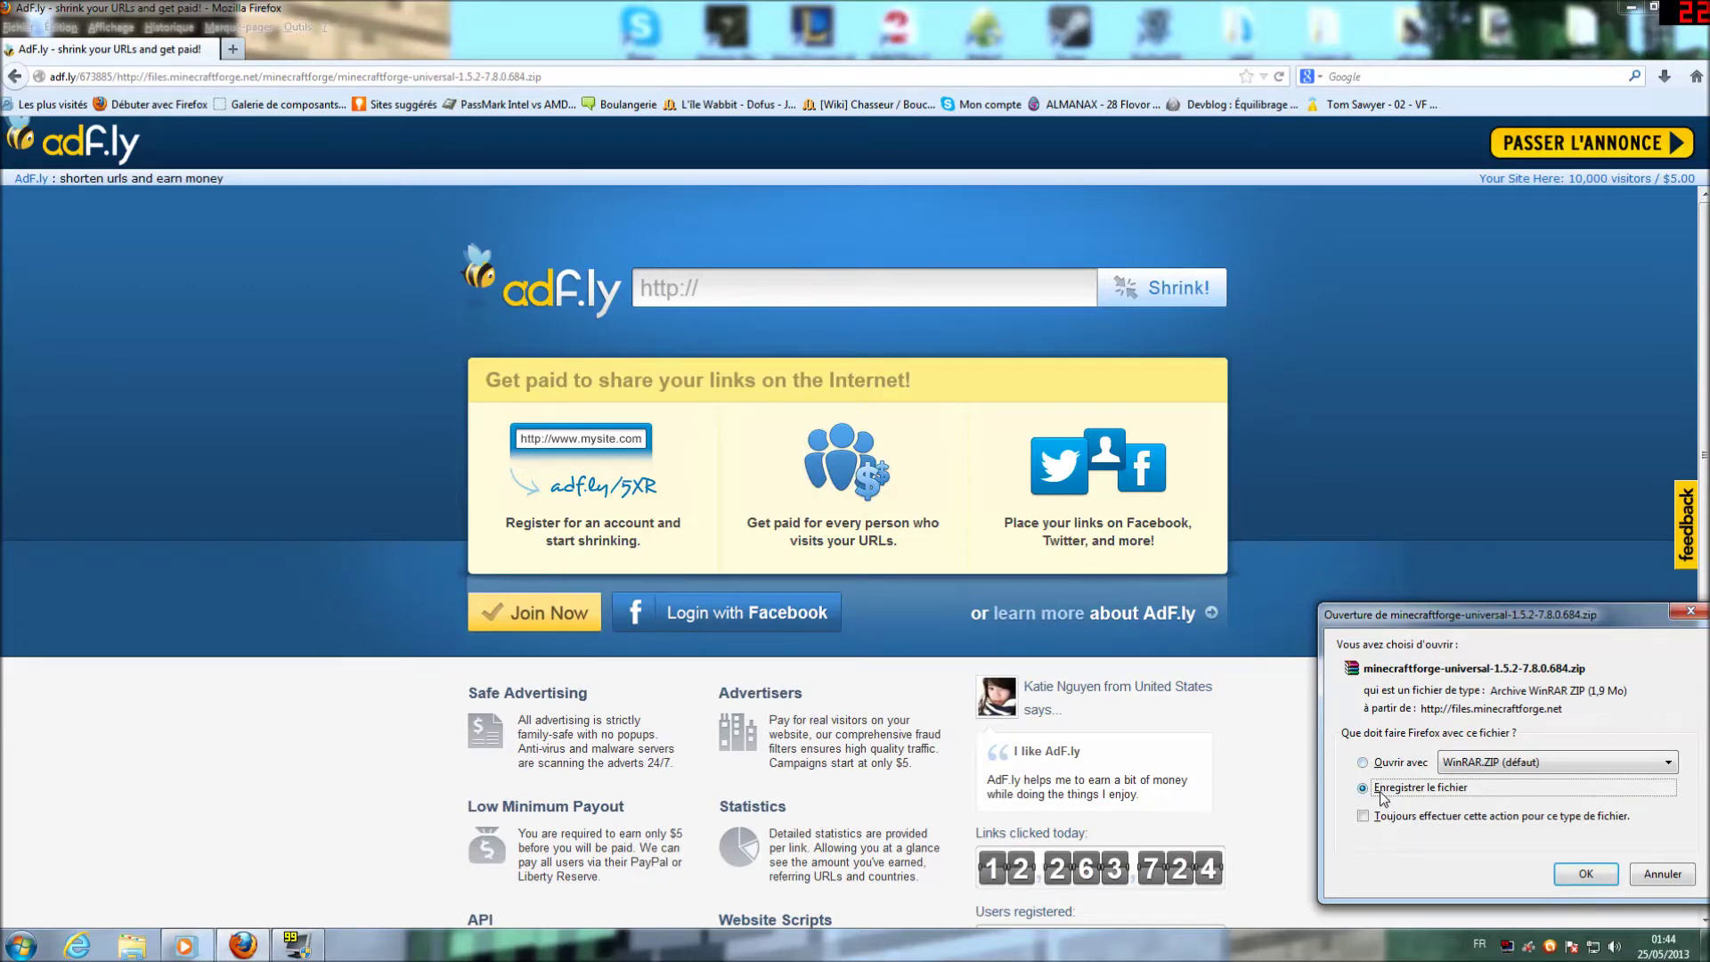
{"action": "left_click", "coordinate": [1574, 874]}
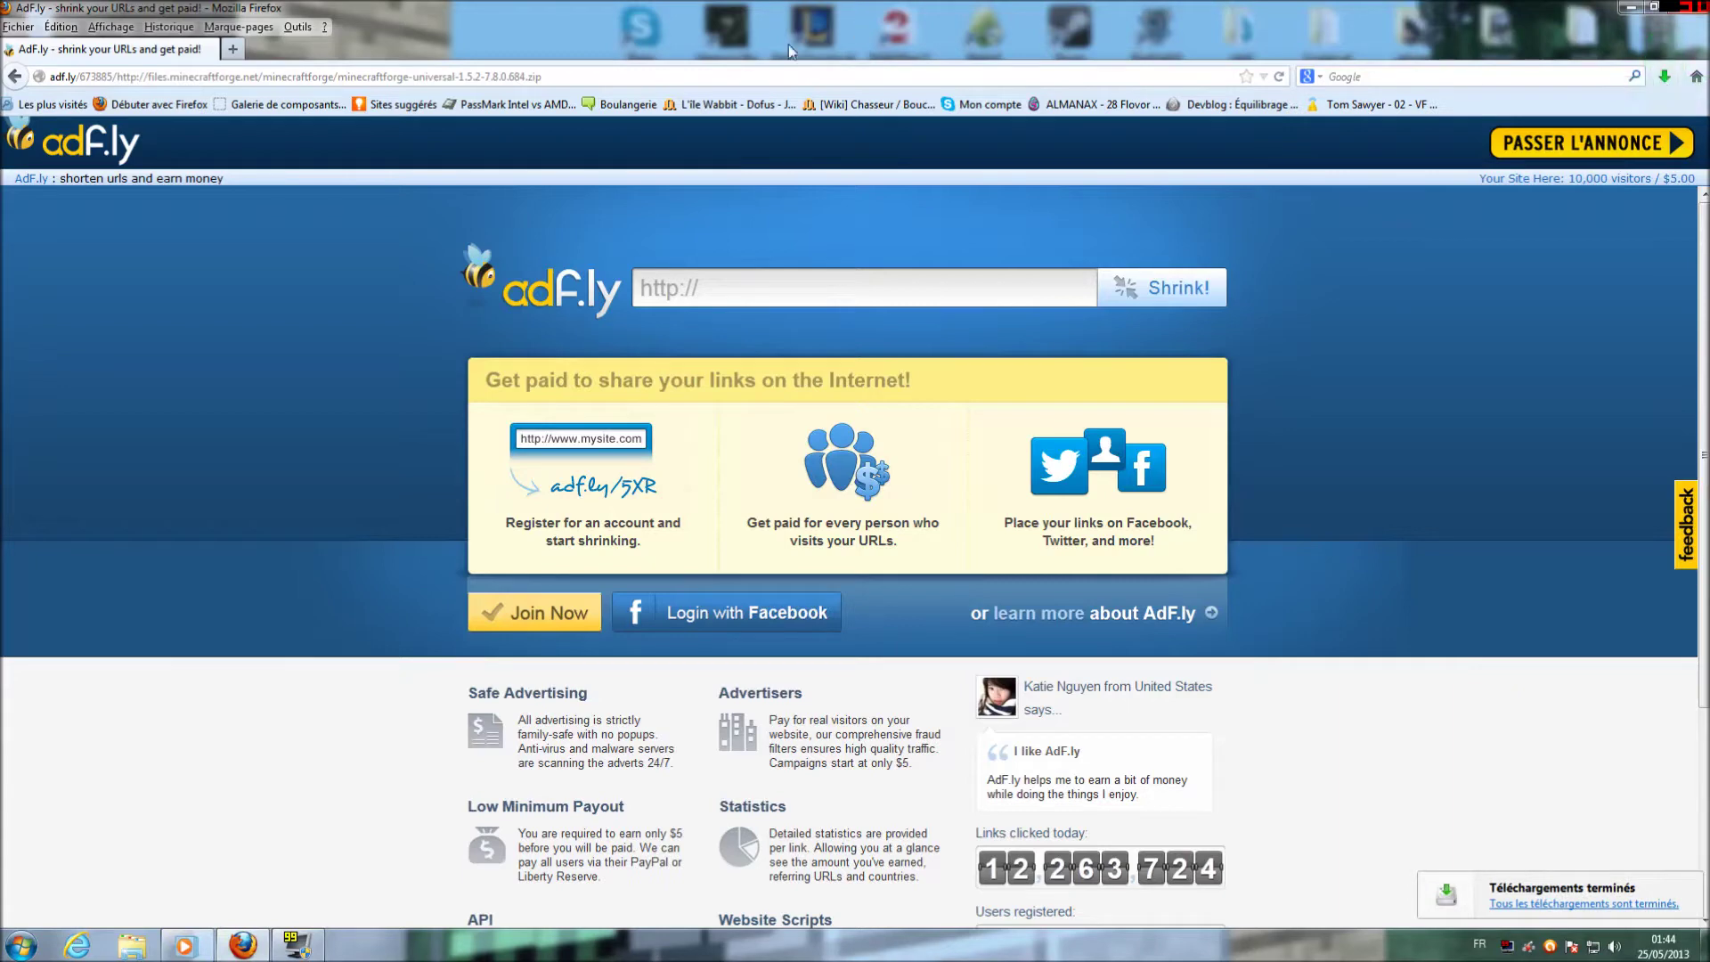
- Return to the Matmos mod page and download MAtmos_r24__1_5_2.zip through the Matmos R23 link, saving it to disk
{"action": "left_click", "coordinate": [14, 78]}
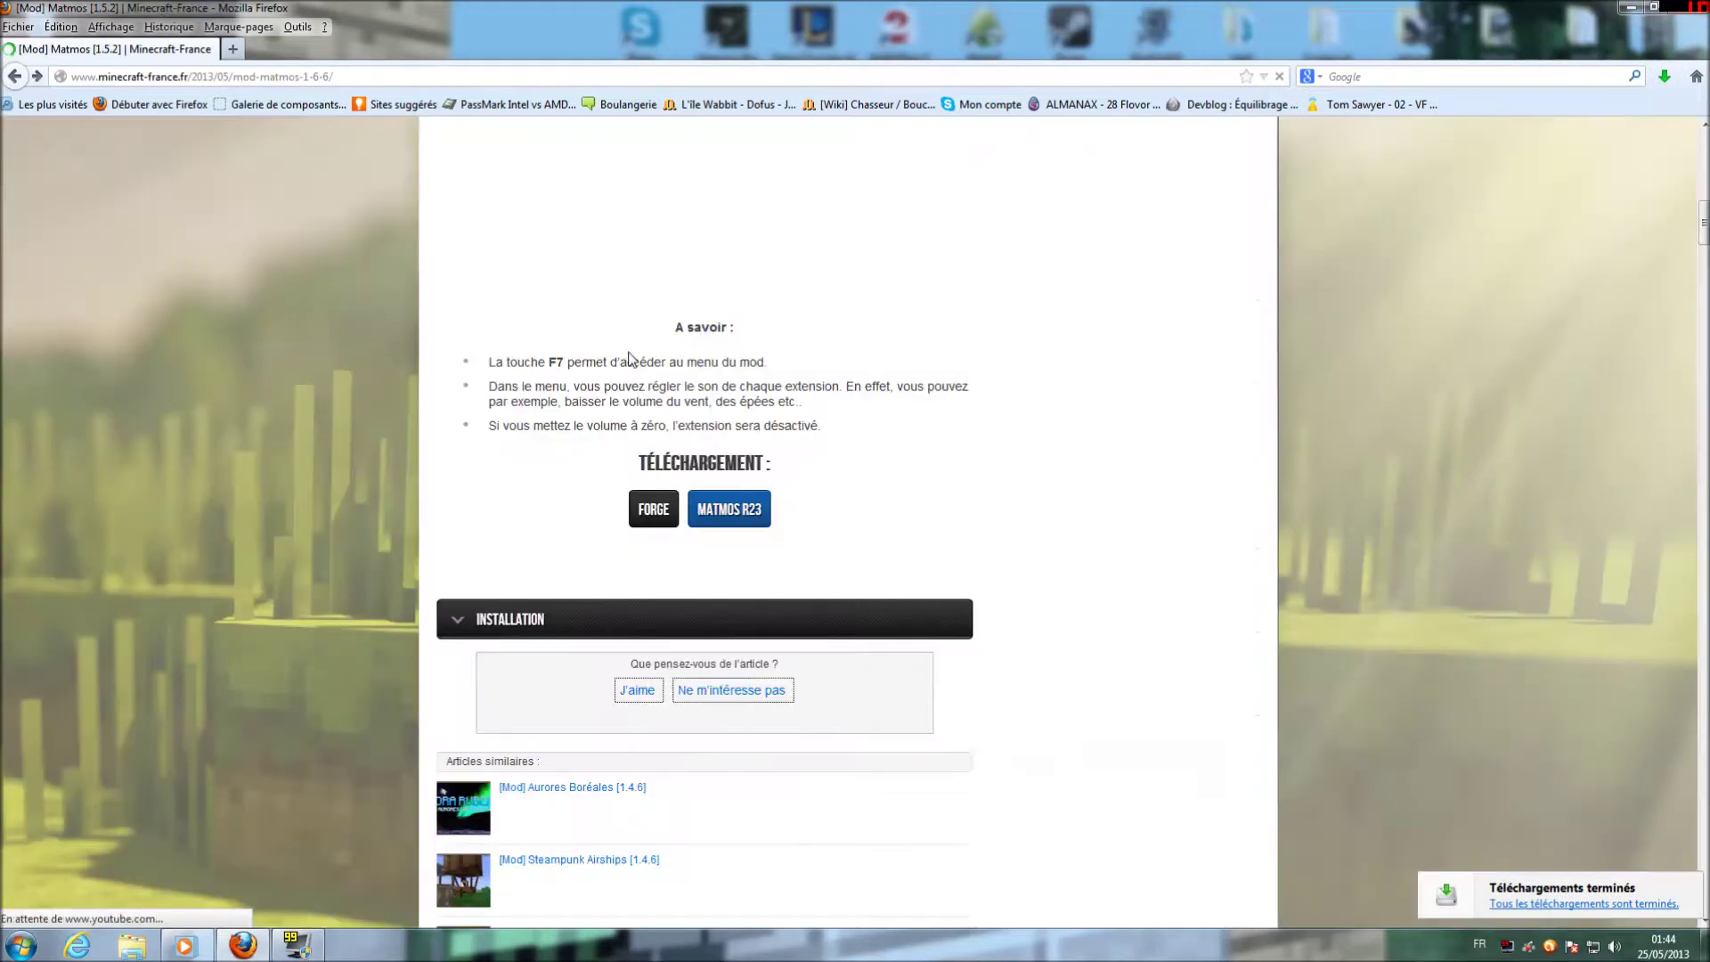
{"action": "left_click", "coordinate": [739, 514]}
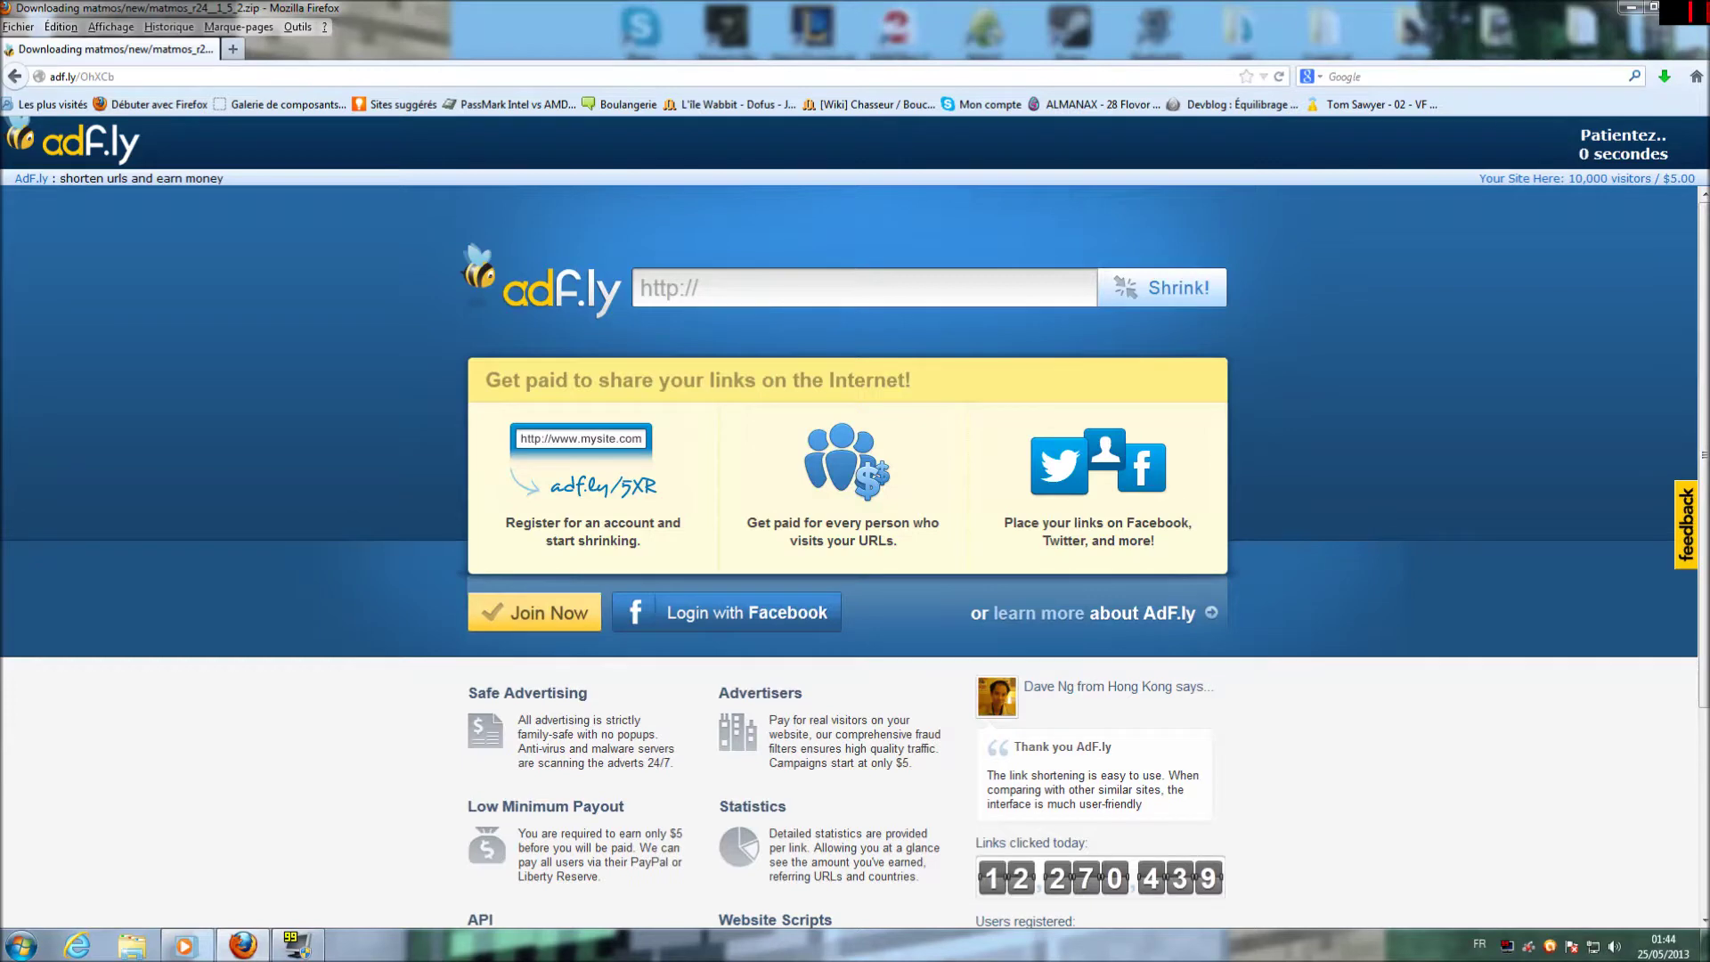
{"action": "left_click", "coordinate": [1545, 145]}
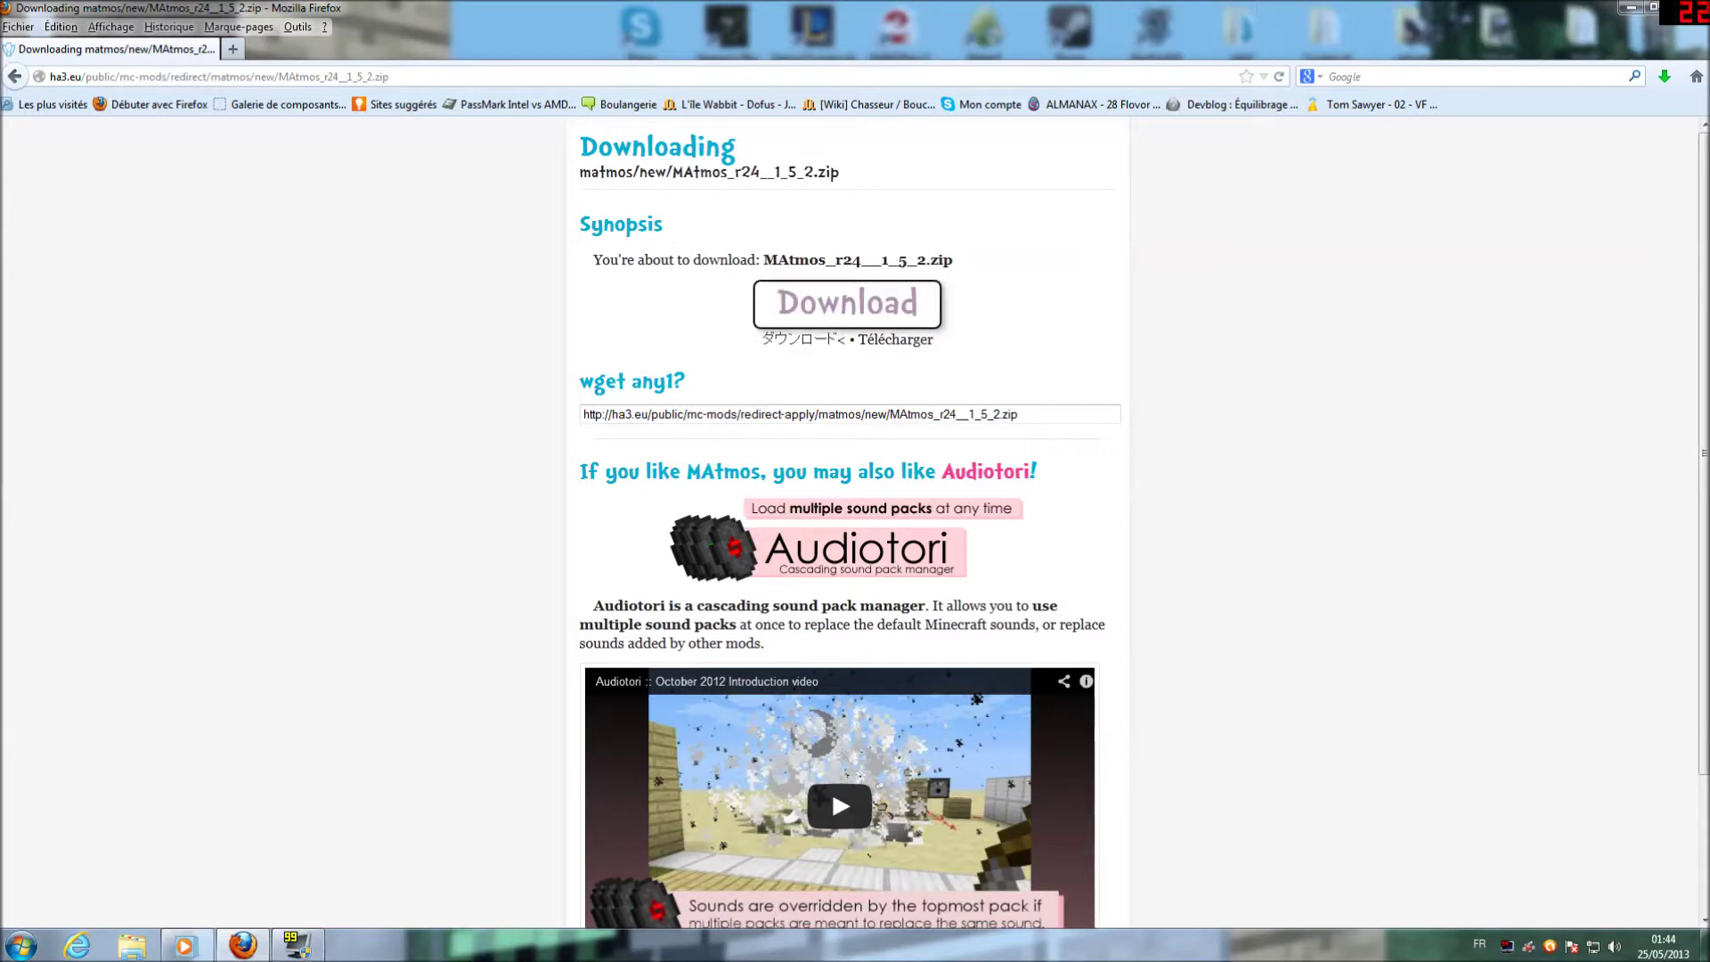
{"action": "left_click", "coordinate": [804, 309]}
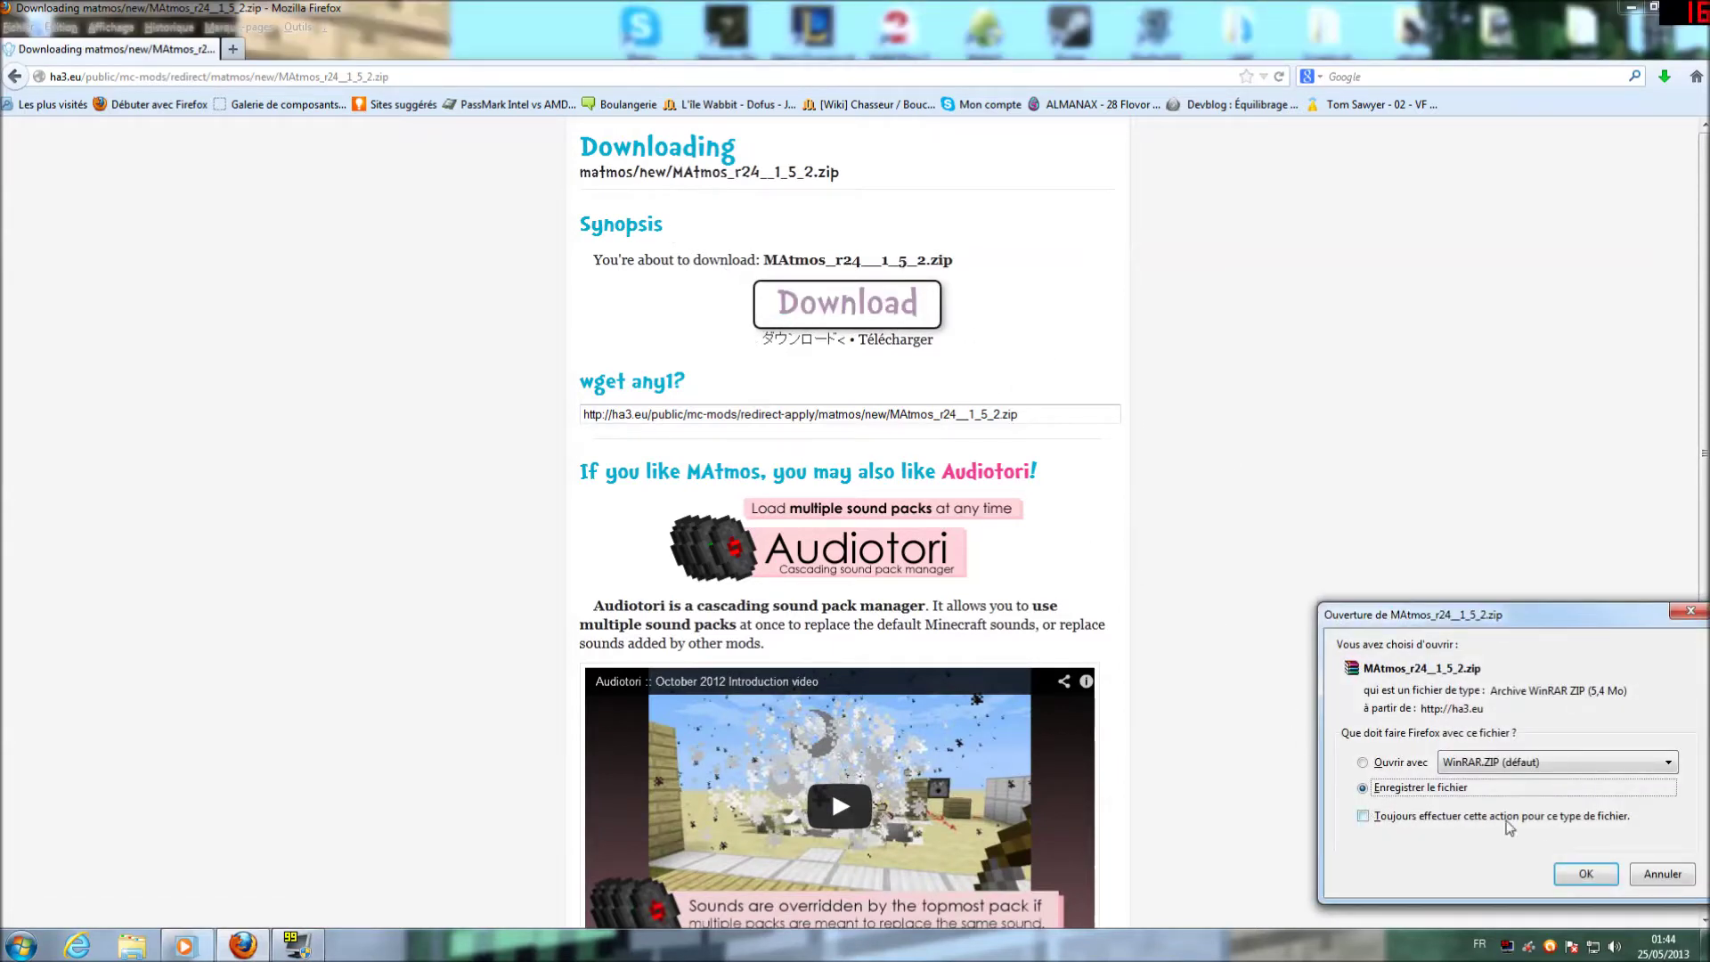
{"action": "left_click", "coordinate": [1586, 873]}
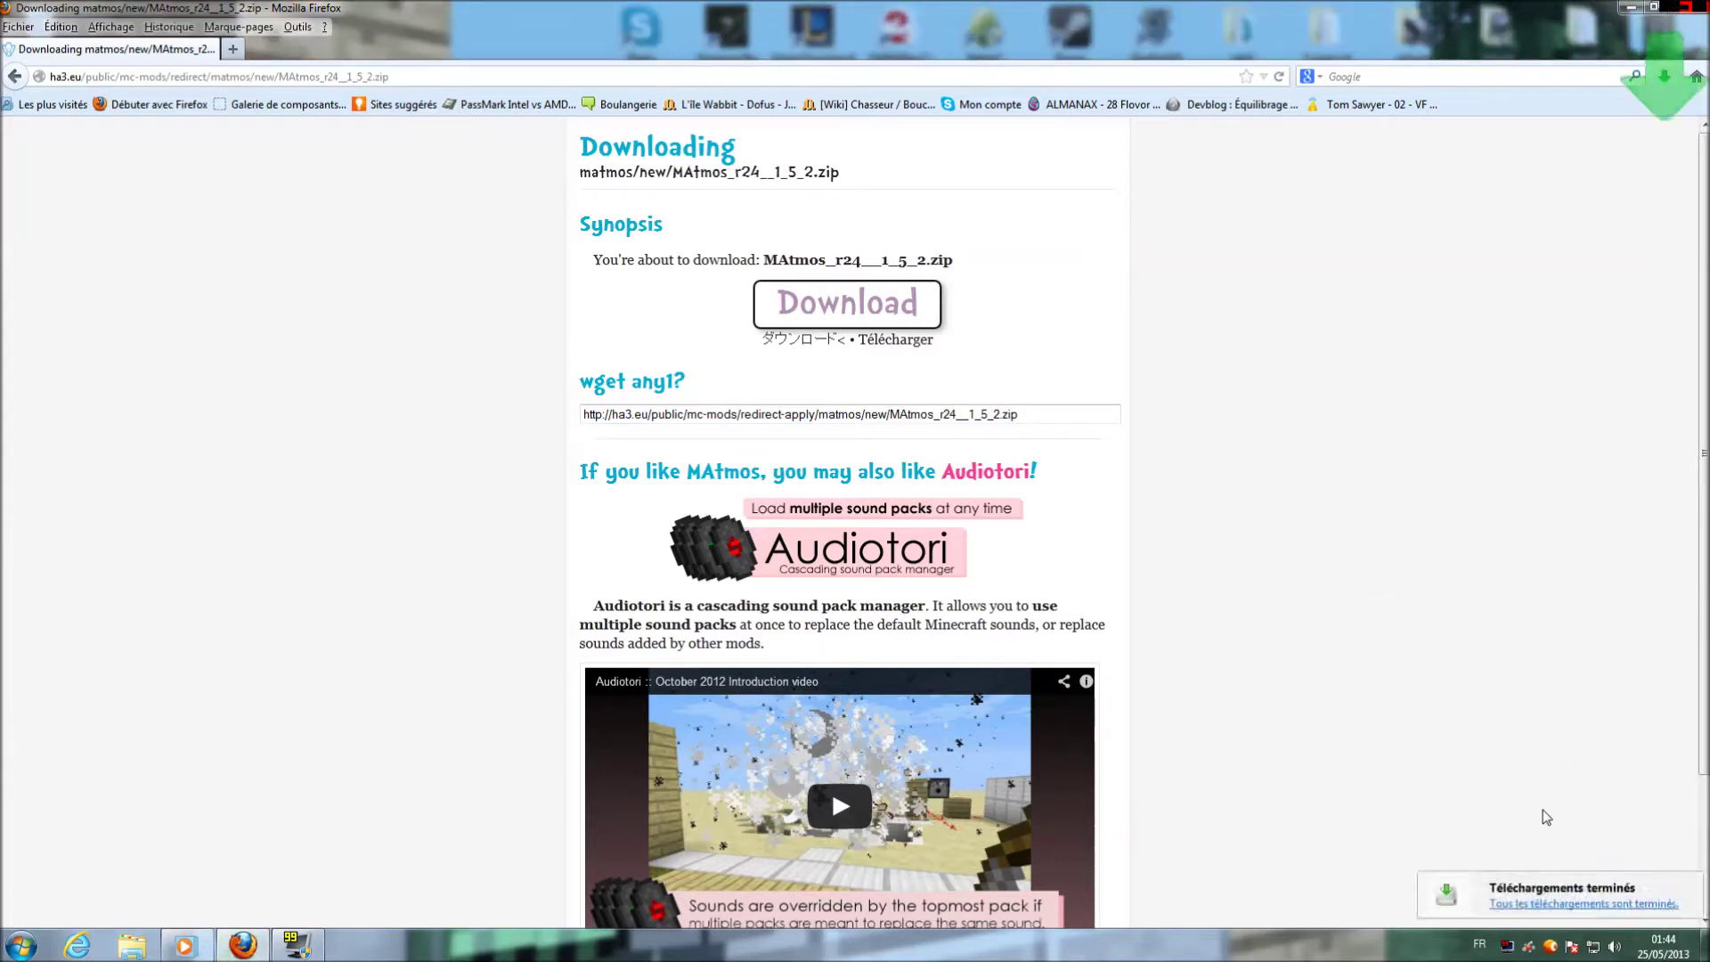
- Show the list of finished downloads and close the main browser window, keeping only the downloads library open
{"action": "left_click", "coordinate": [1519, 904]}
{"action": "left_click", "coordinate": [664, 38]}
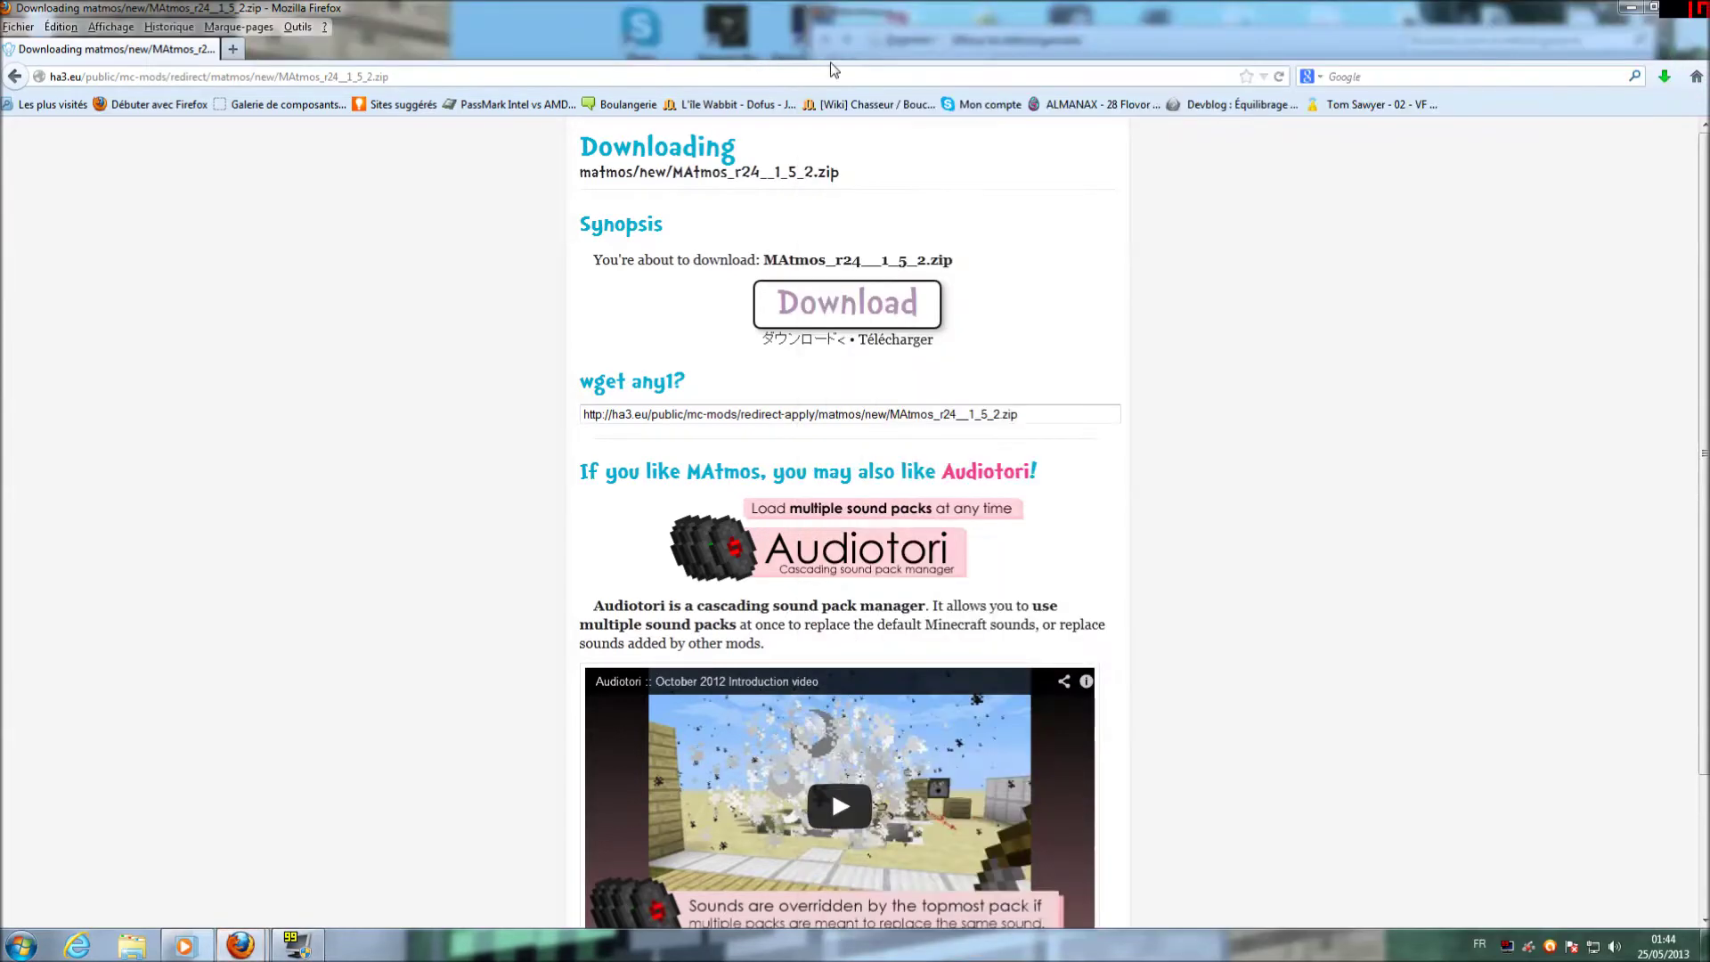
{"action": "left_click_drag", "start_coordinate": [1591, 13], "coordinate": [1257, 96]}
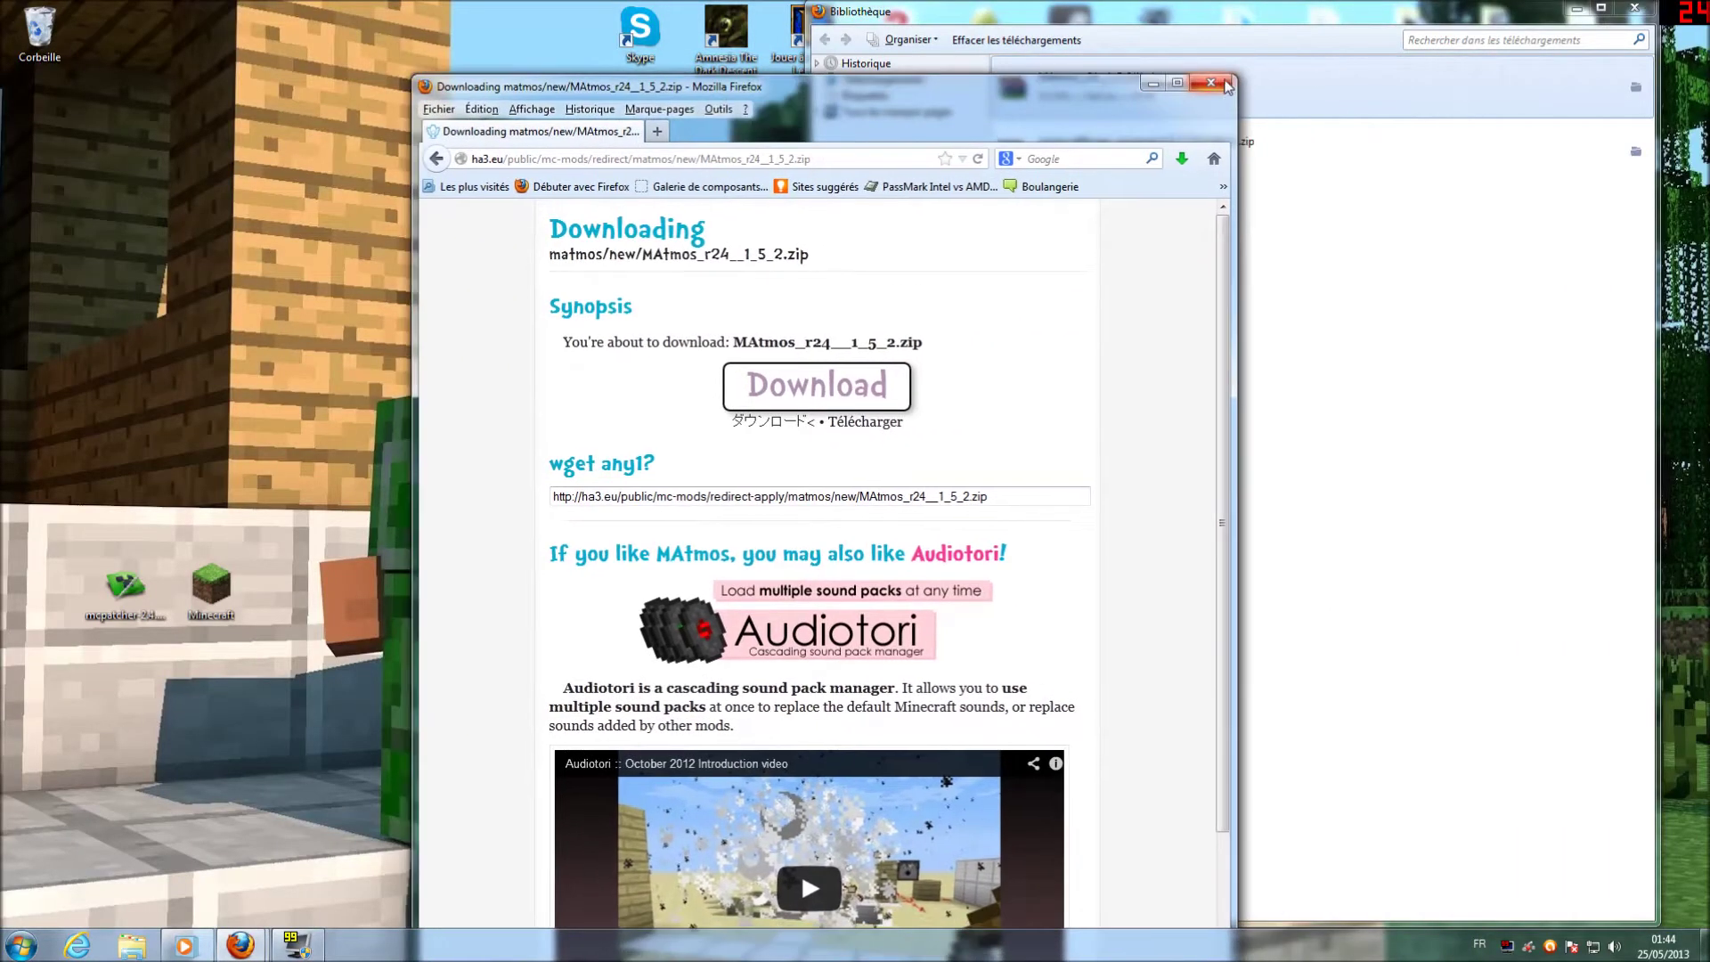
{"action": "left_click", "coordinate": [1302, 85]}
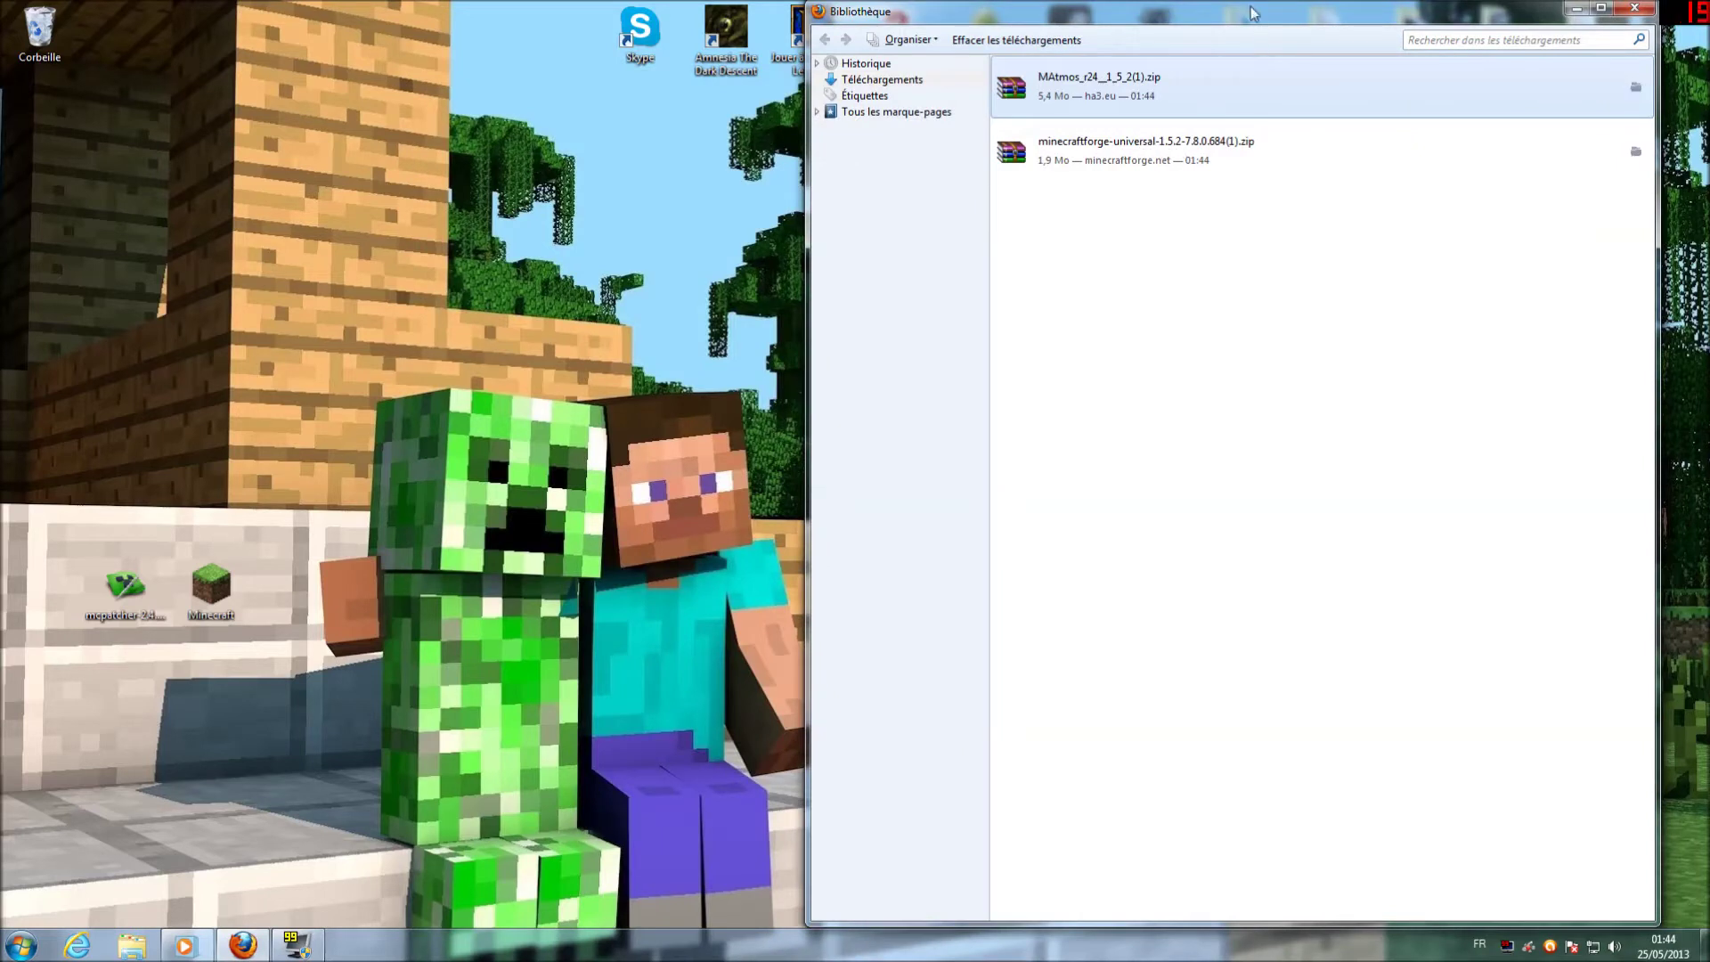
{"action": "mouse_move", "coordinate": [1426, 11]}
{"action": "left_mouse_down"}
{"action": "mouse_move", "coordinate": [1489, 14]}
{"action": "mouse_move", "coordinate": [1443, 16]}
{"action": "left_mouse_up"}
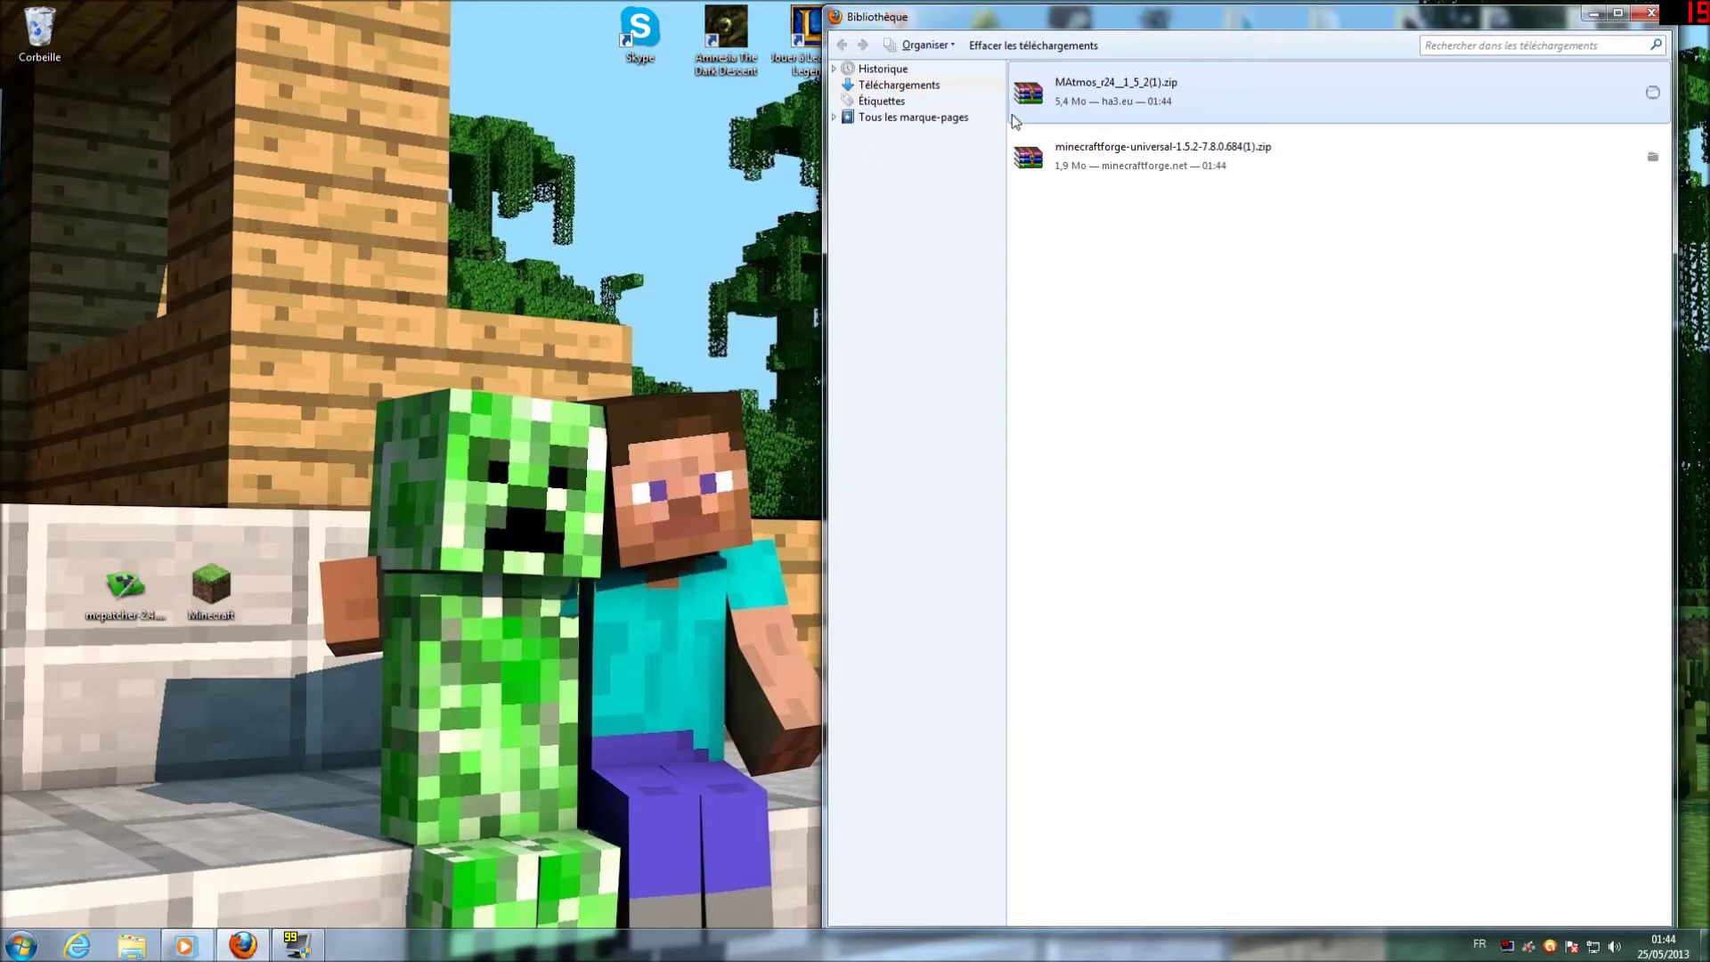
- Open the downloaded Minecraft Forge archive in WinRAR, dismiss the licence reminder and move its window aside
{"action": "double_click", "coordinate": [1031, 158]}
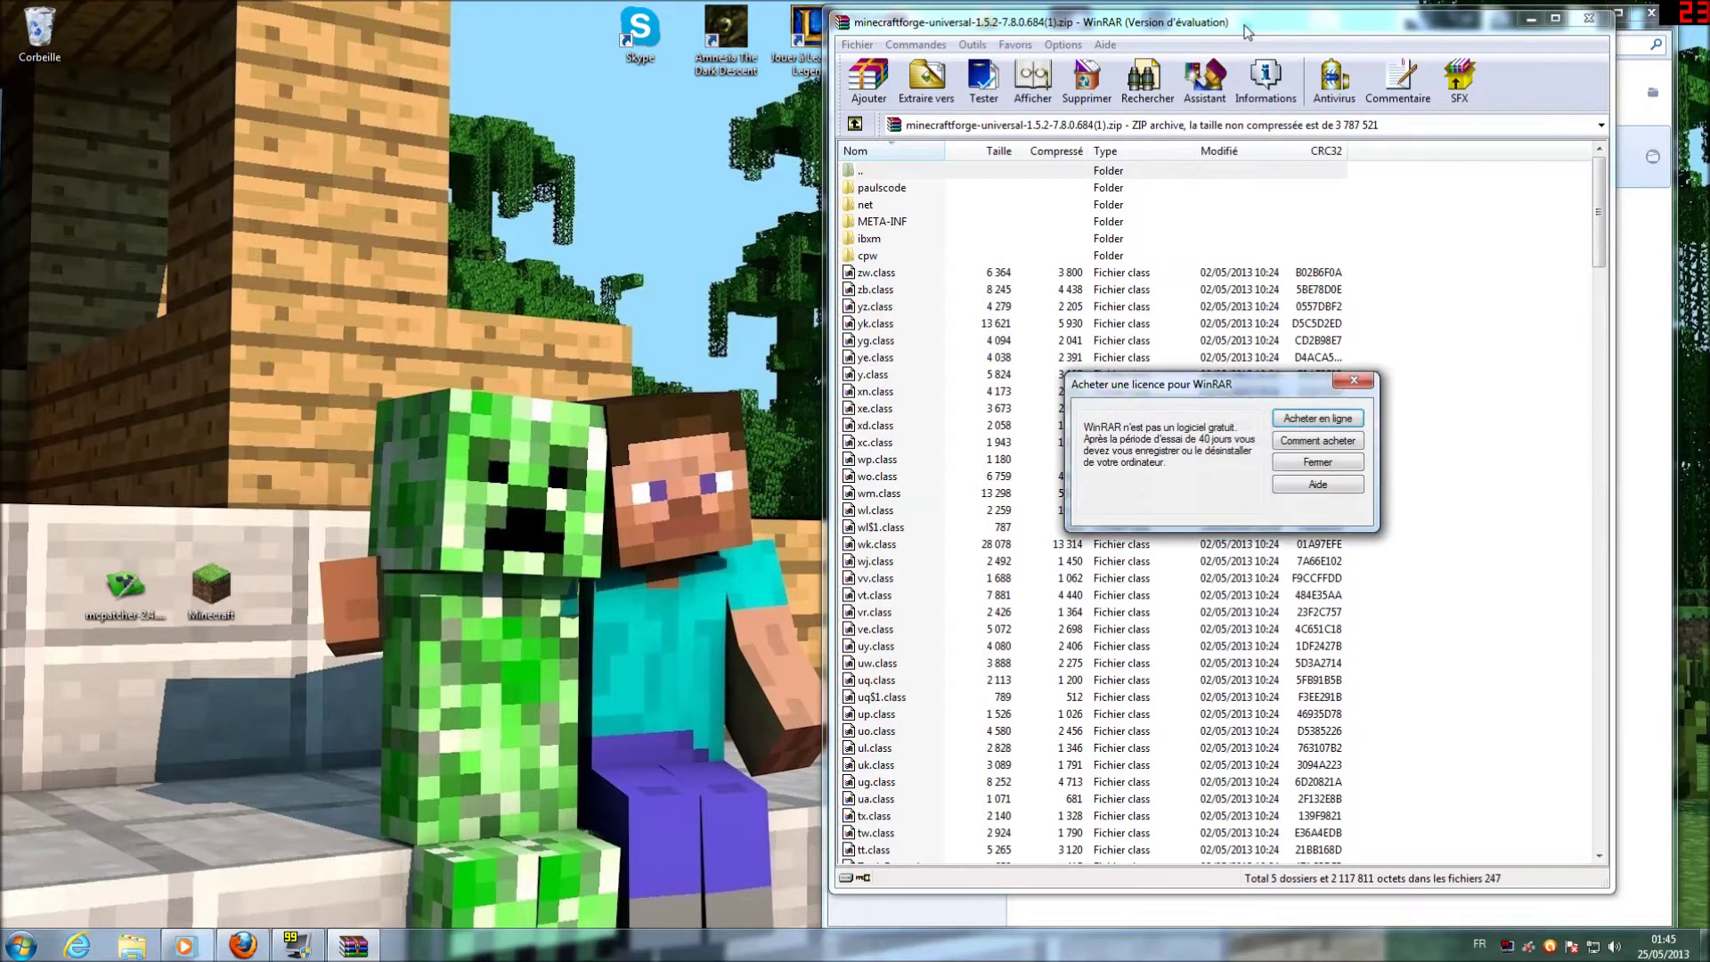
{"action": "left_click", "coordinate": [1294, 461]}
{"action": "left_click_drag", "start_coordinate": [1125, 26], "coordinate": [1237, 34]}
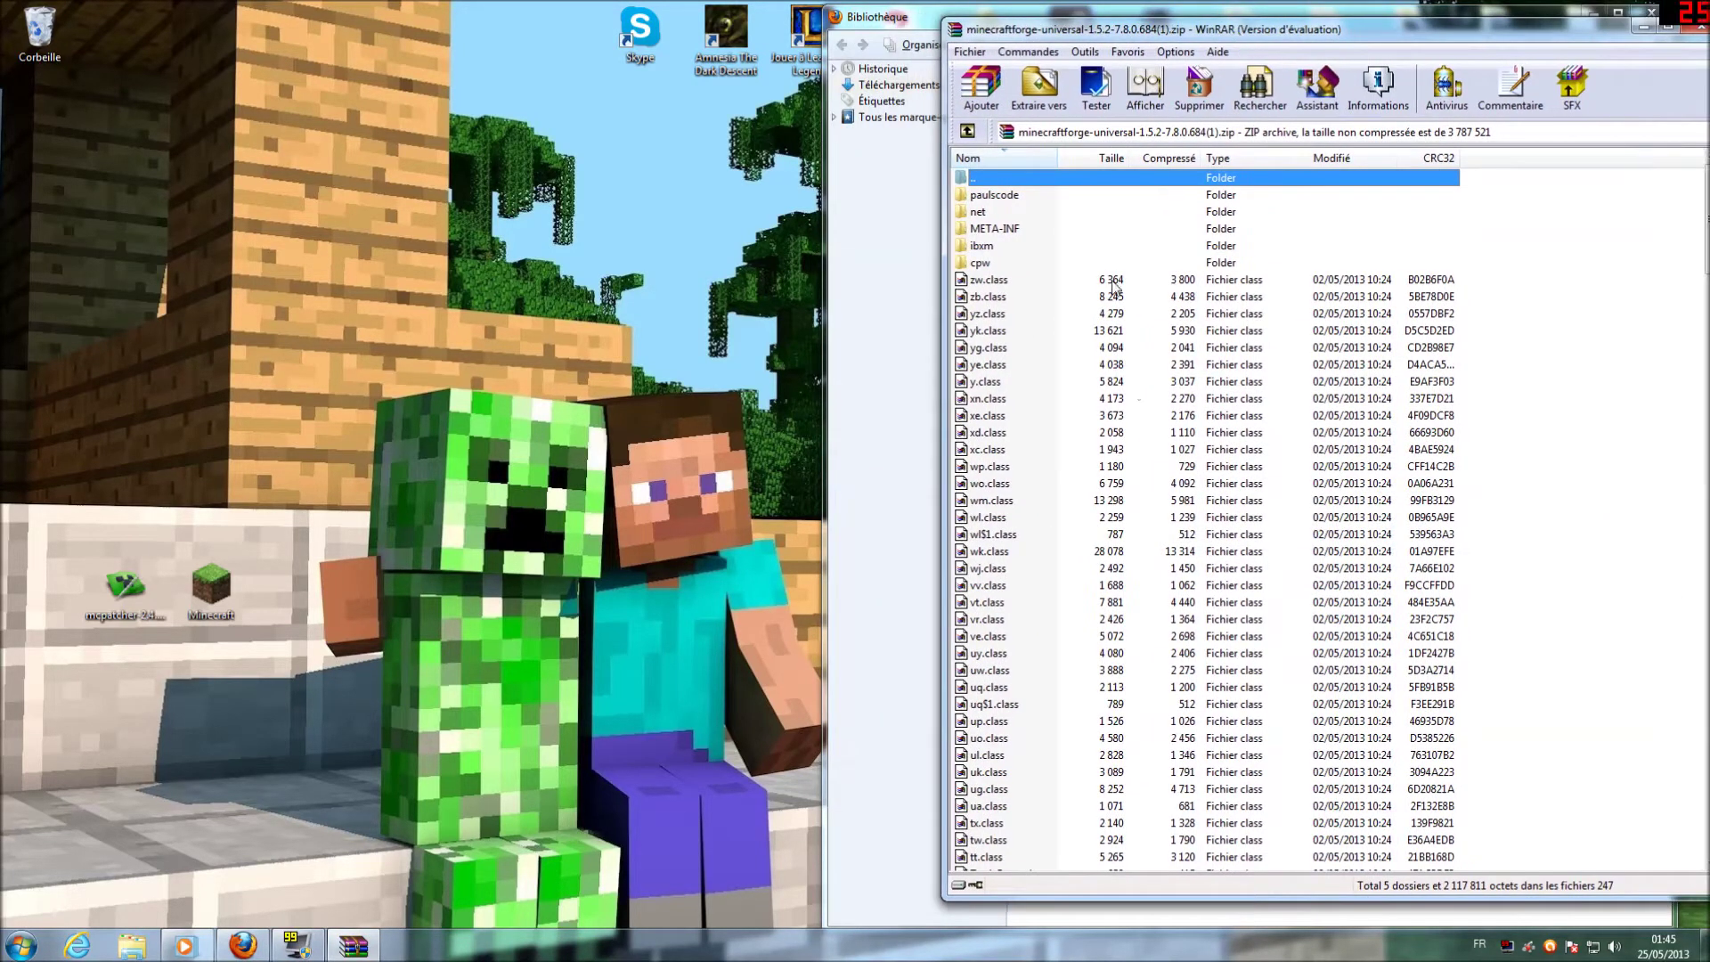
- Start the Minecraft launcher, open the .minecraft game folder from its launcher options, and close the launcher
{"action": "double_click", "coordinate": [224, 619]}
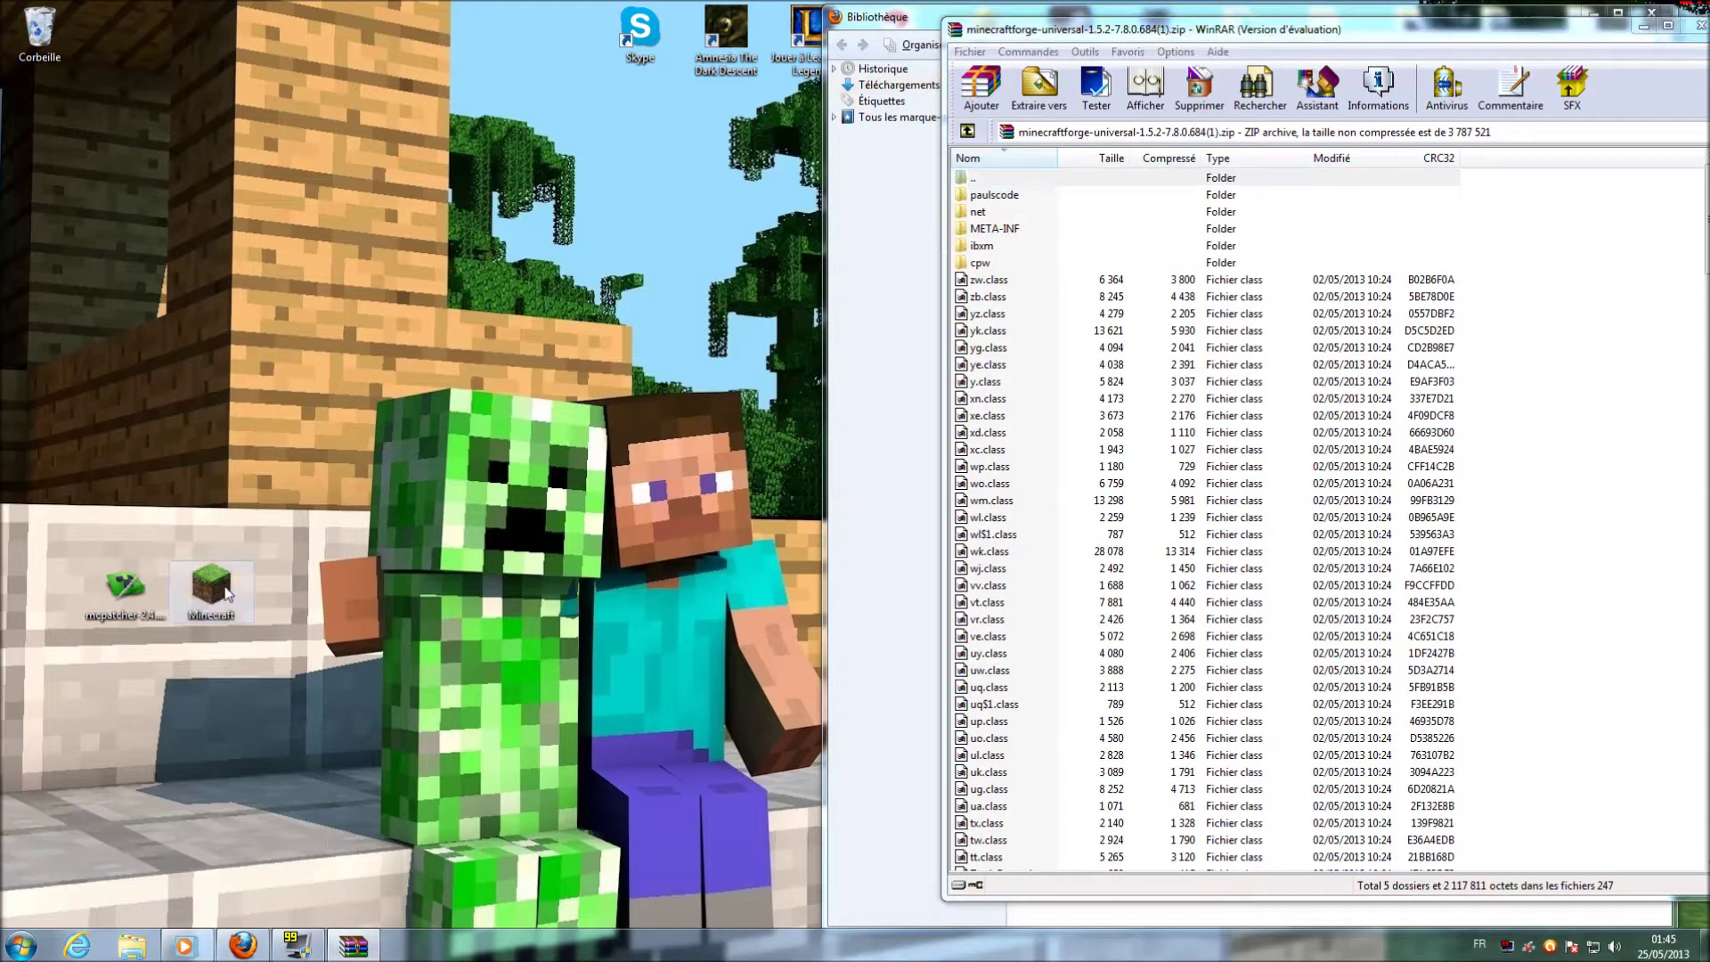
{"action": "left_click", "coordinate": [926, 483]}
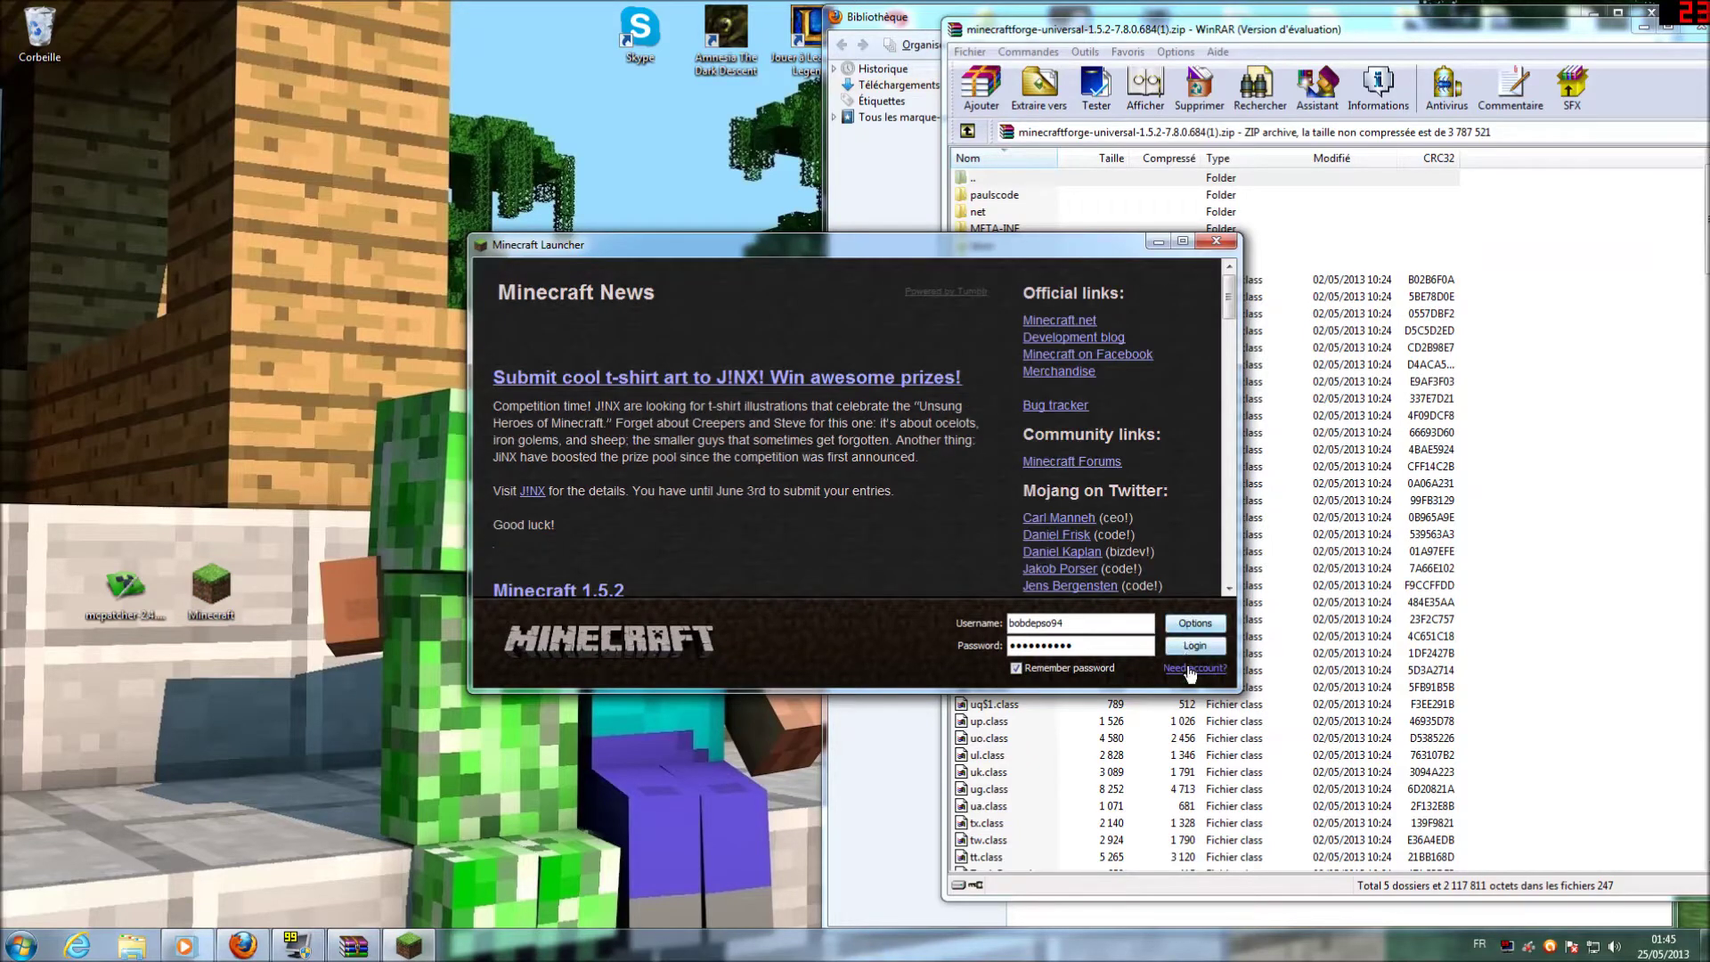
{"action": "left_click", "coordinate": [1192, 625]}
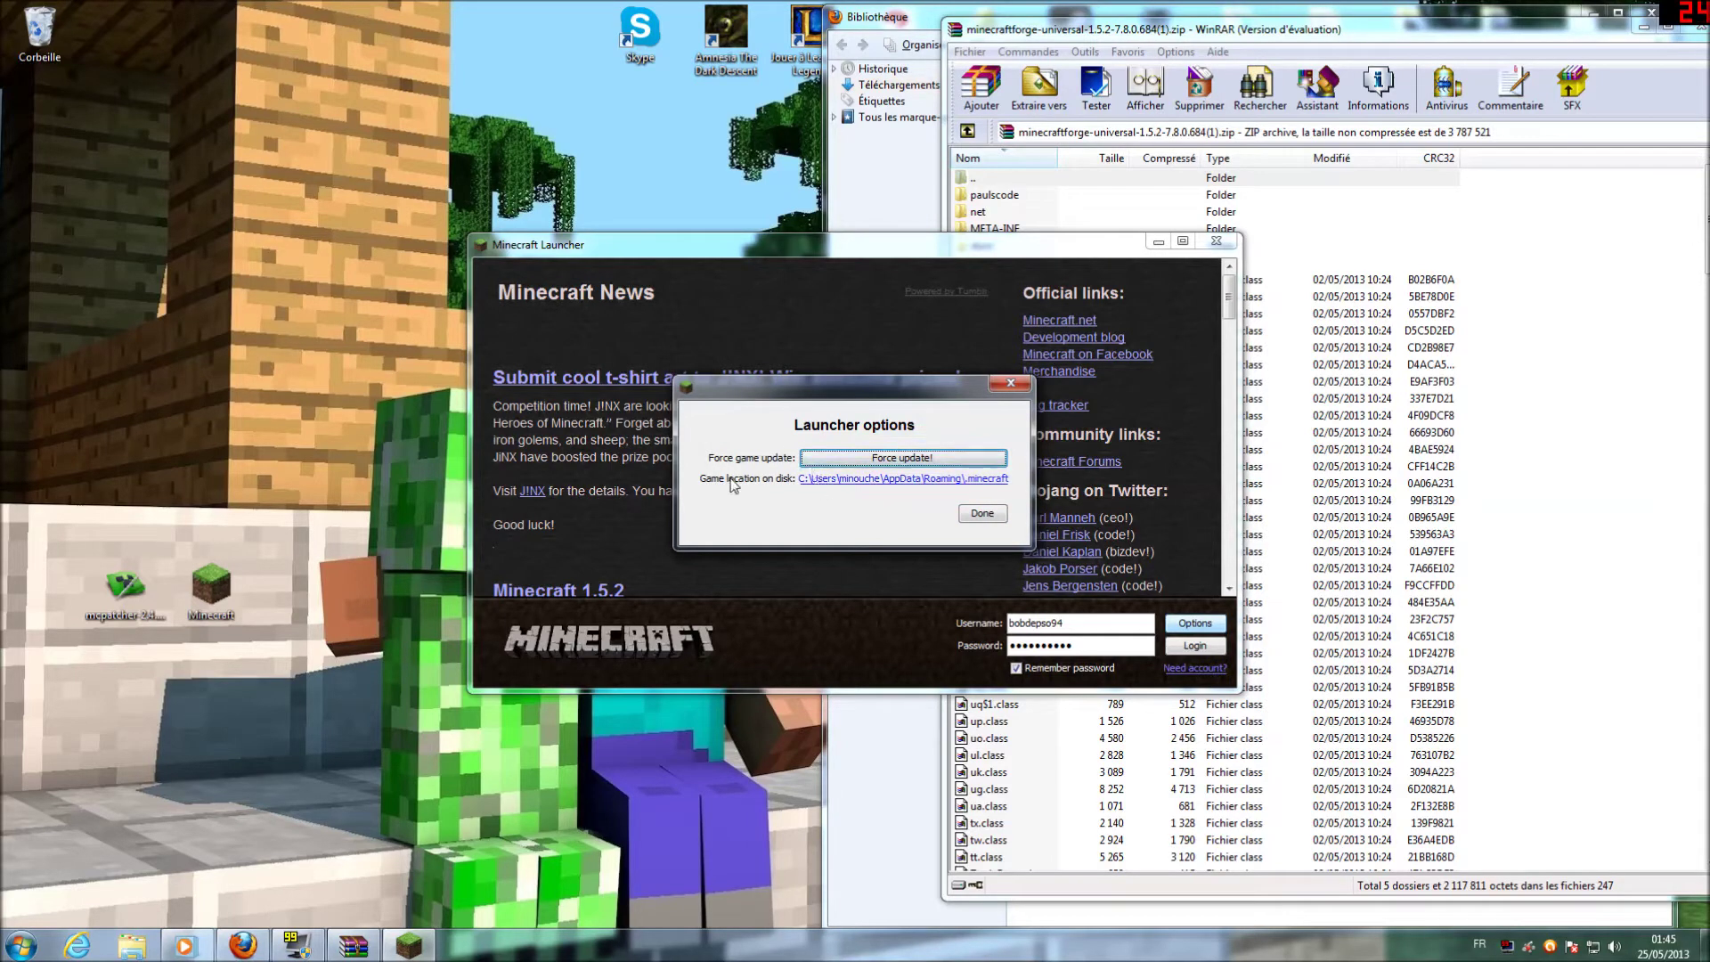
{"action": "left_click", "coordinate": [828, 482]}
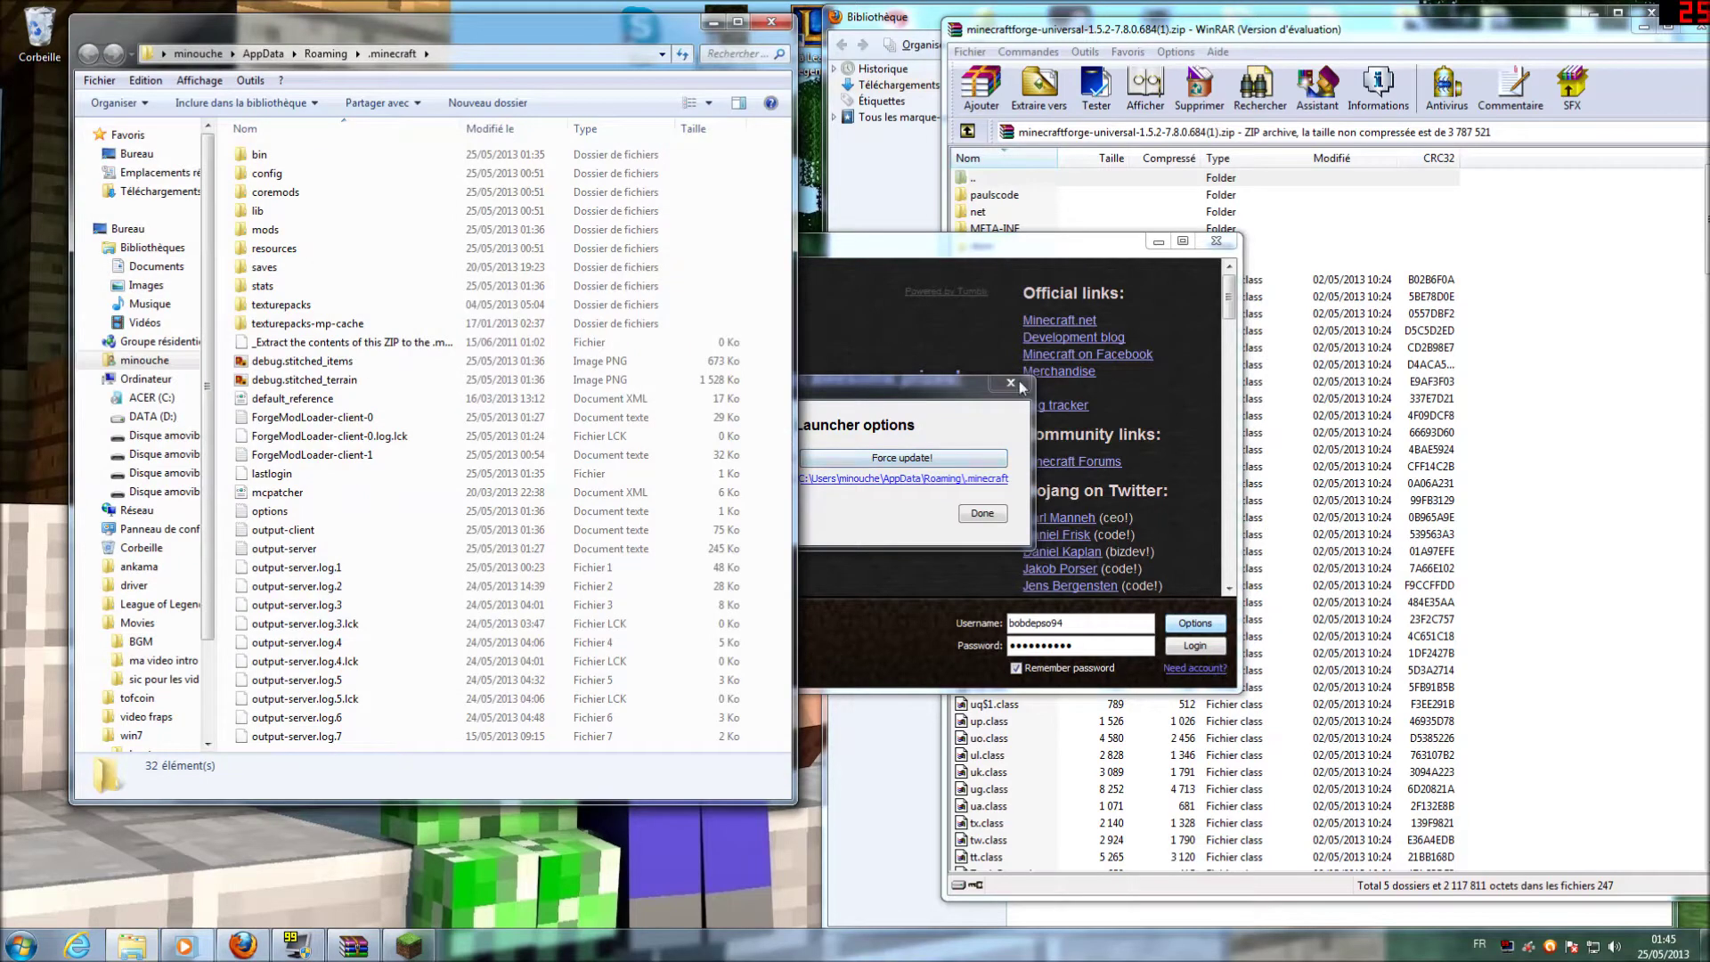
{"action": "left_click", "coordinate": [1011, 383]}
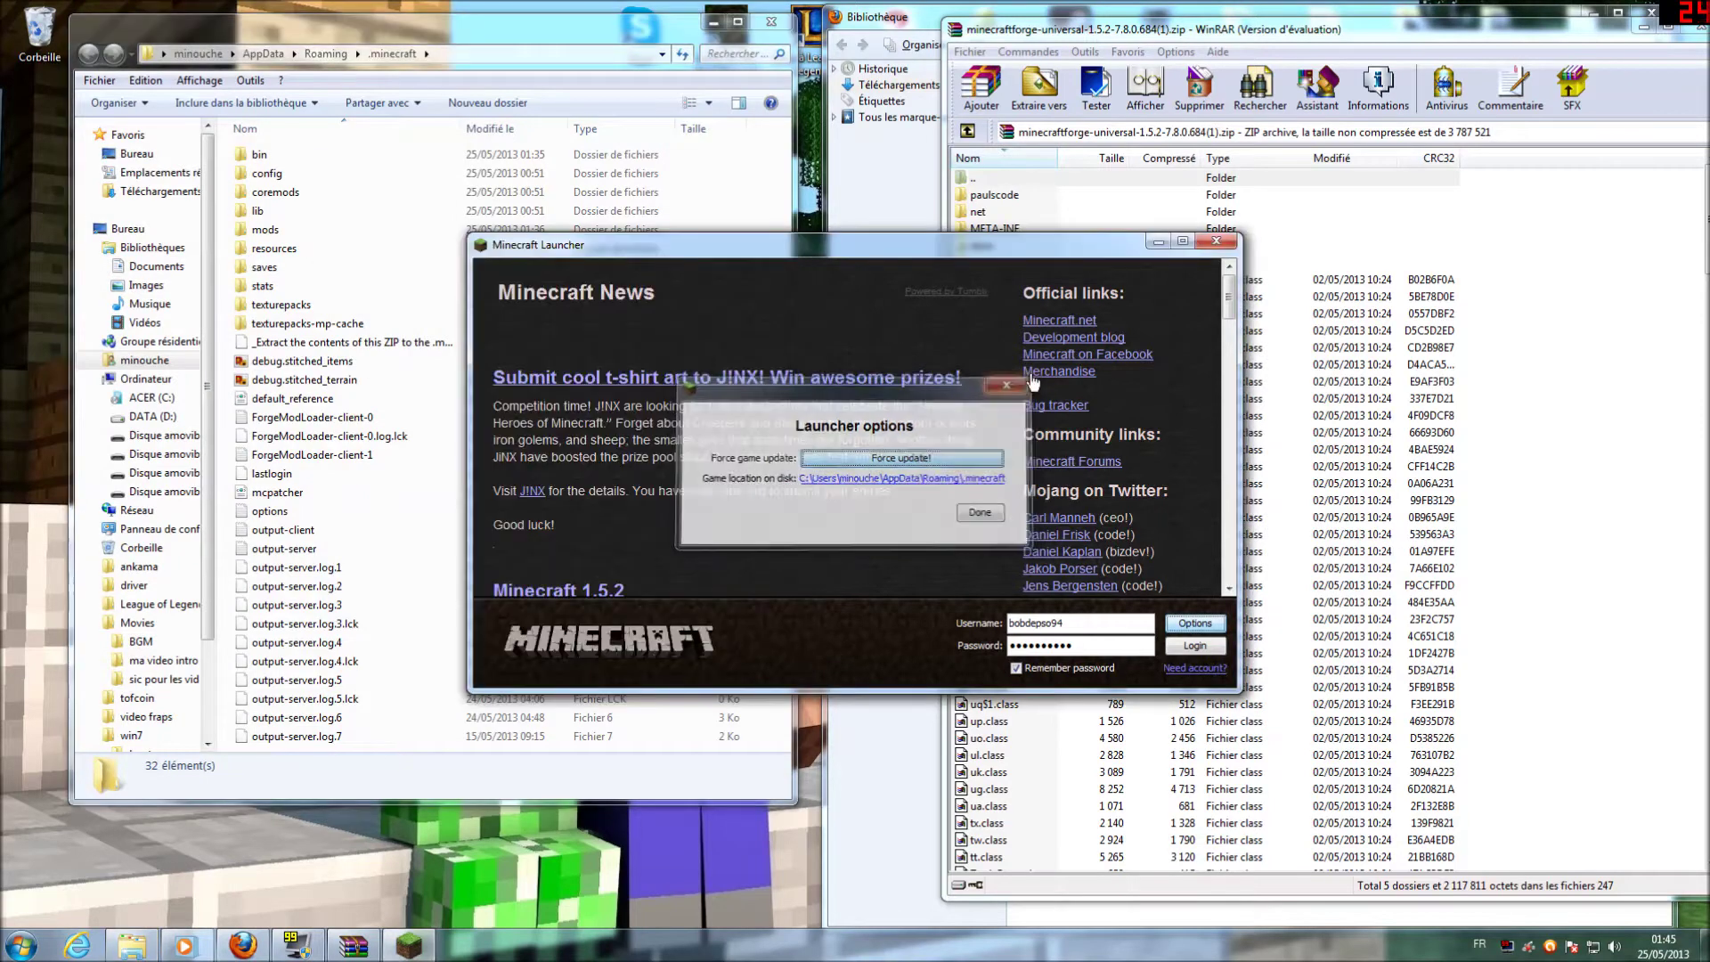
{"action": "left_click", "coordinate": [1216, 242]}
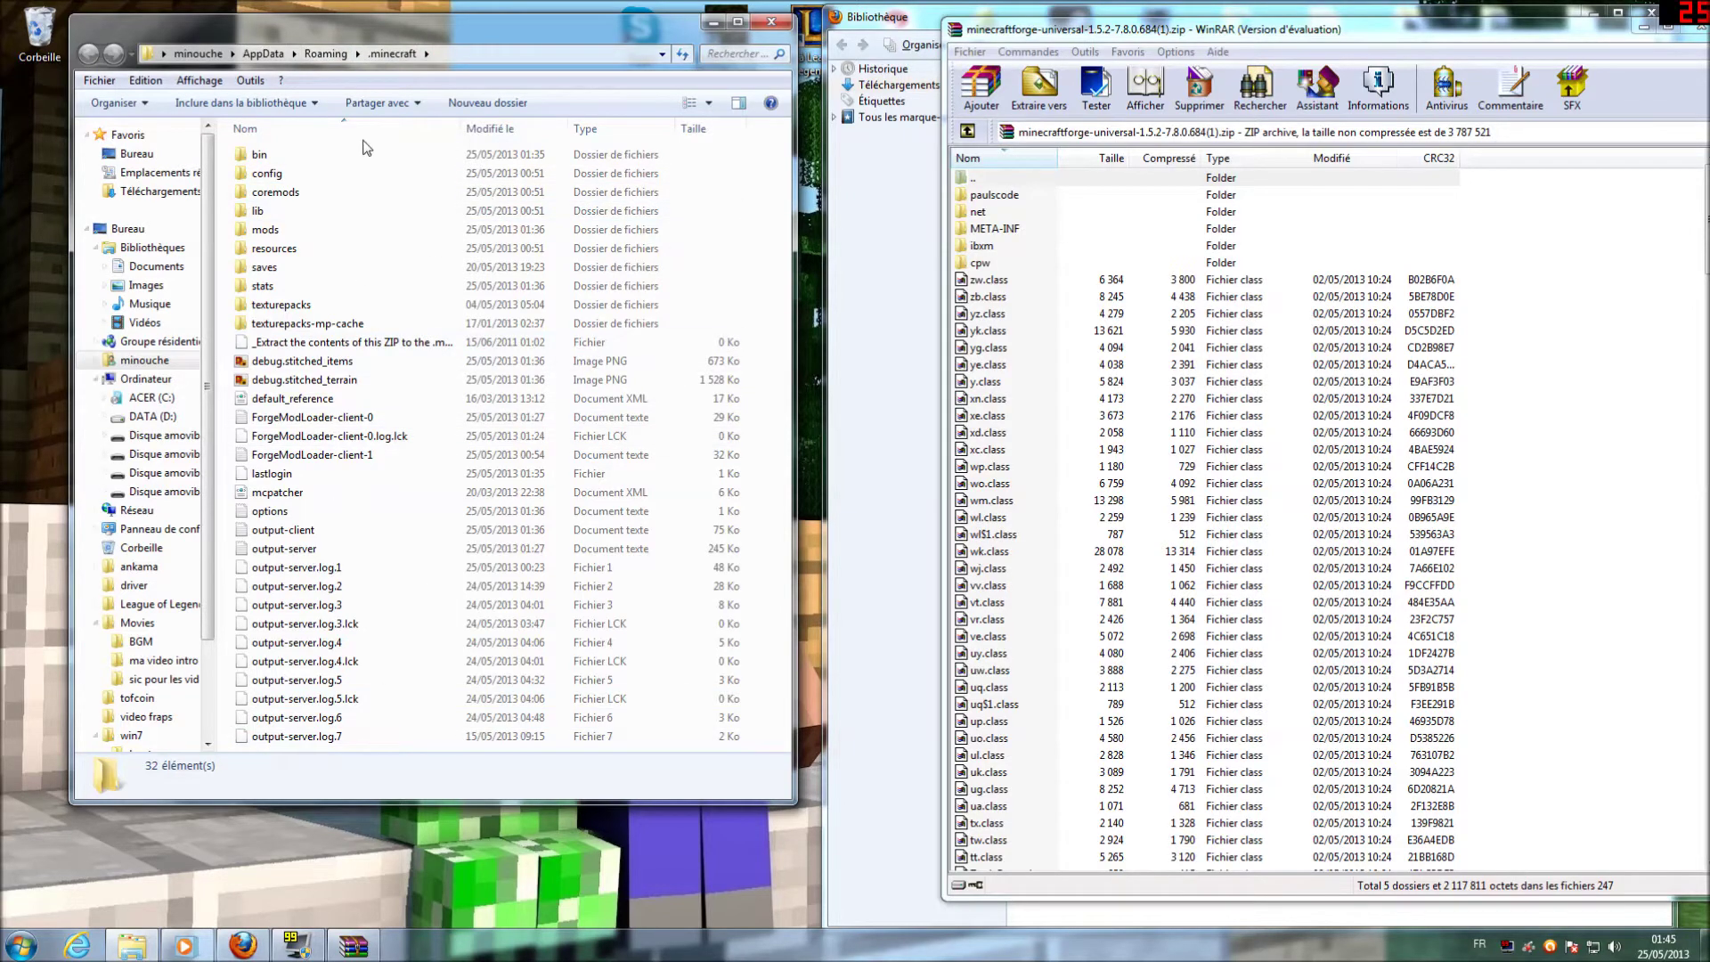
- Open minecraft.jar from the bin folder with WinRAR, dismiss the licence reminder and place it beside the Forge archive
{"action": "double_click", "coordinate": [260, 156]}
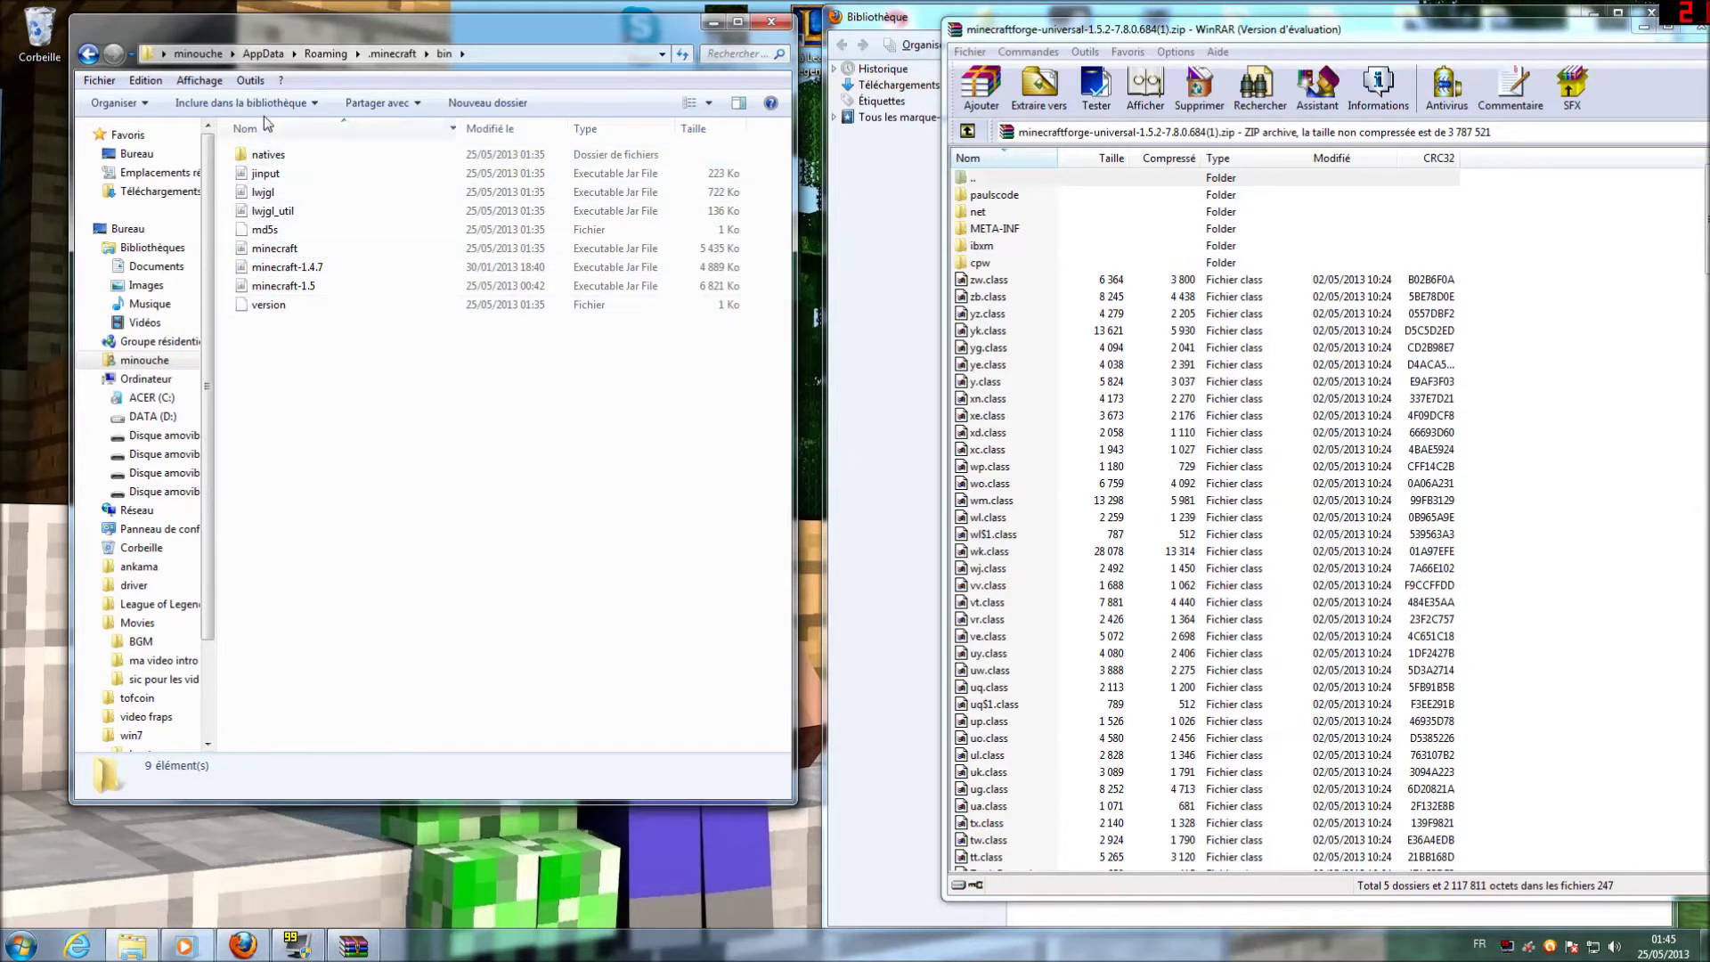
{"action": "right_click", "coordinate": [271, 252]}
{"action": "mouse_move", "coordinate": [392, 307]}
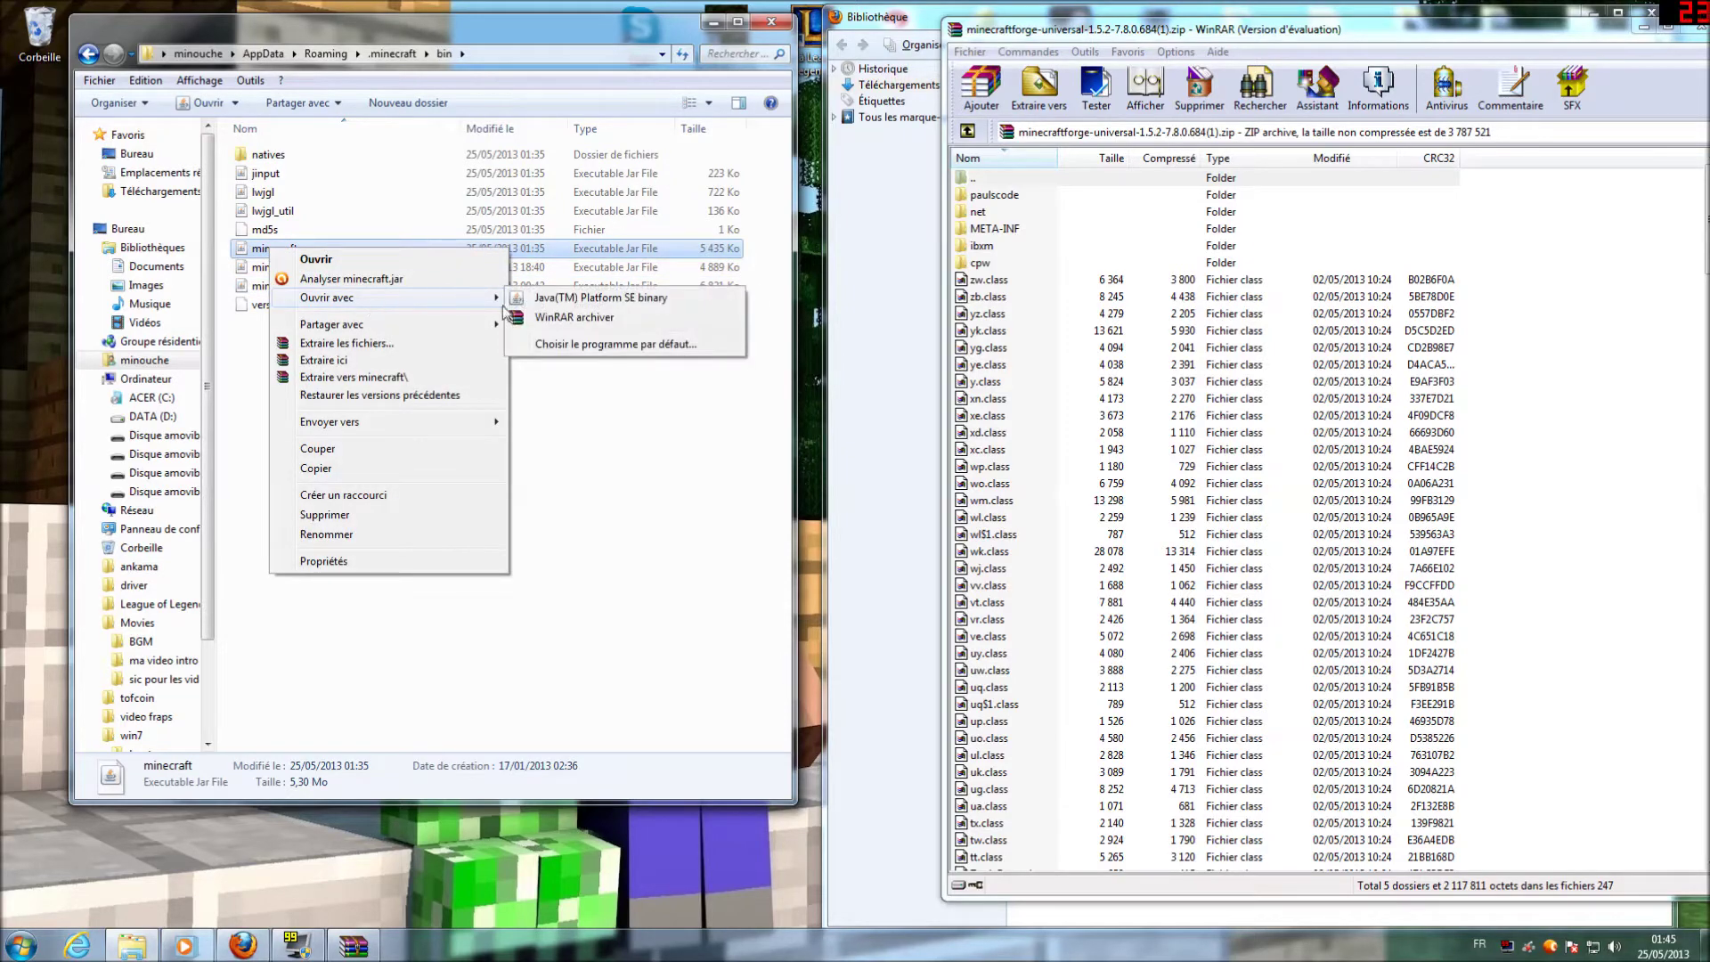
{"action": "left_click", "coordinate": [545, 318]}
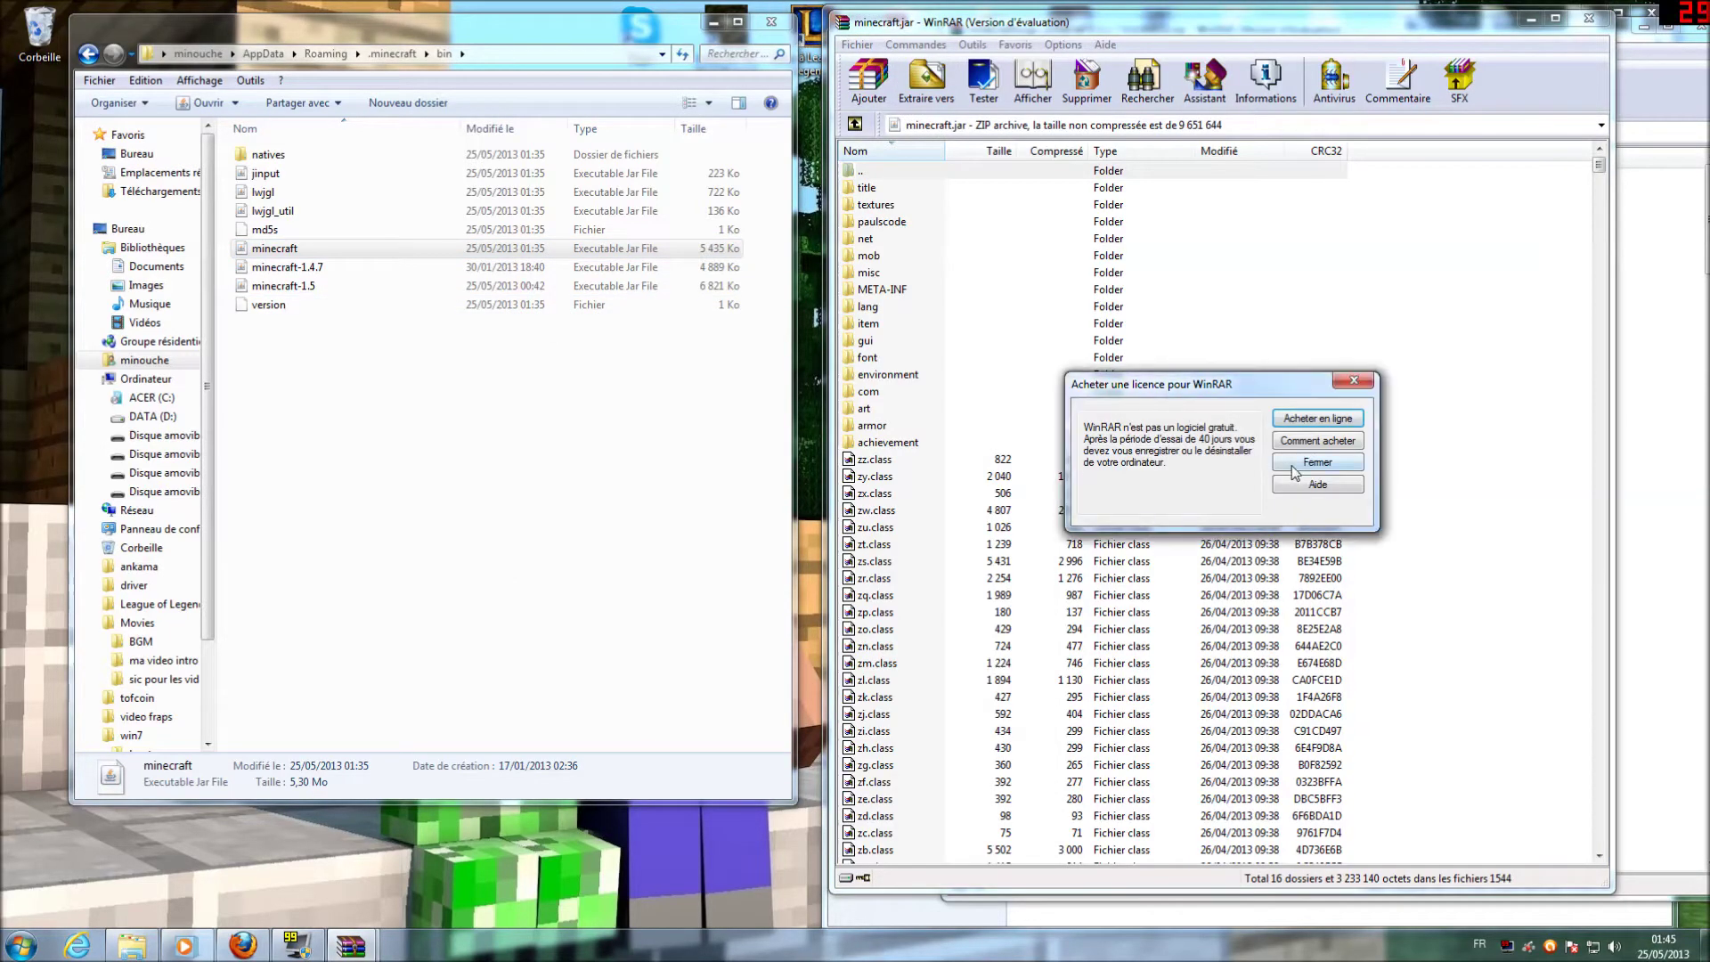
{"action": "left_click", "coordinate": [1311, 461]}
{"action": "left_click_drag", "start_coordinate": [1132, 24], "coordinate": [454, 24]}
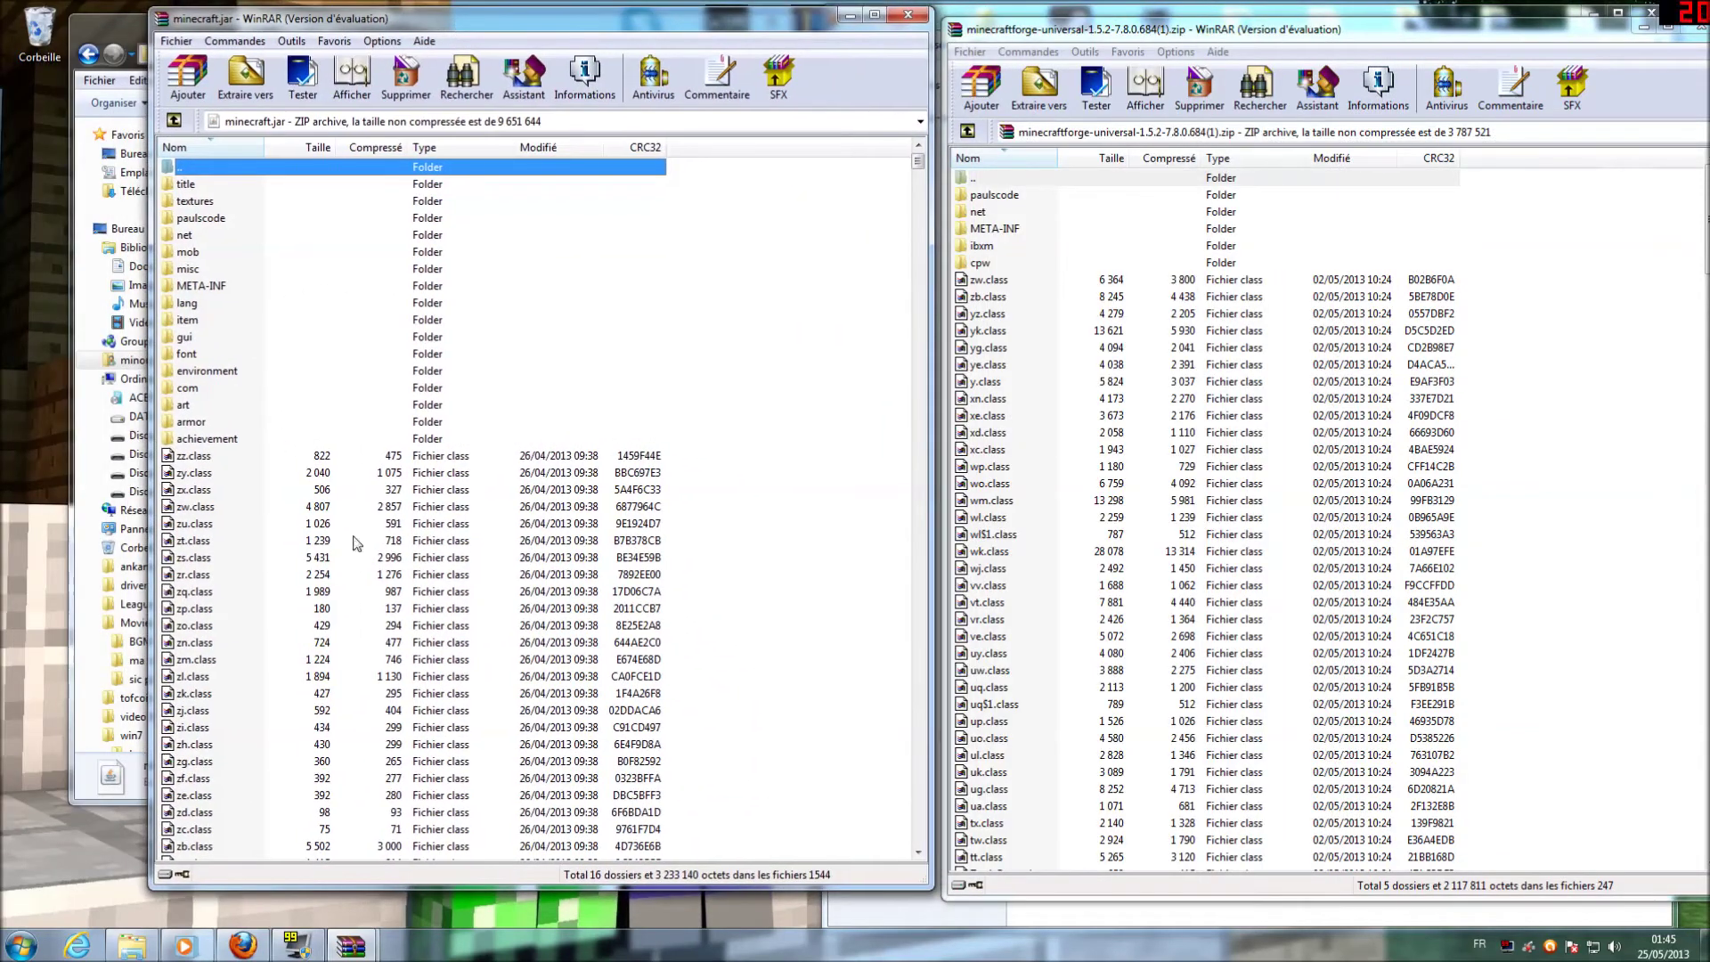
{"action": "left_click", "coordinate": [323, 542]}
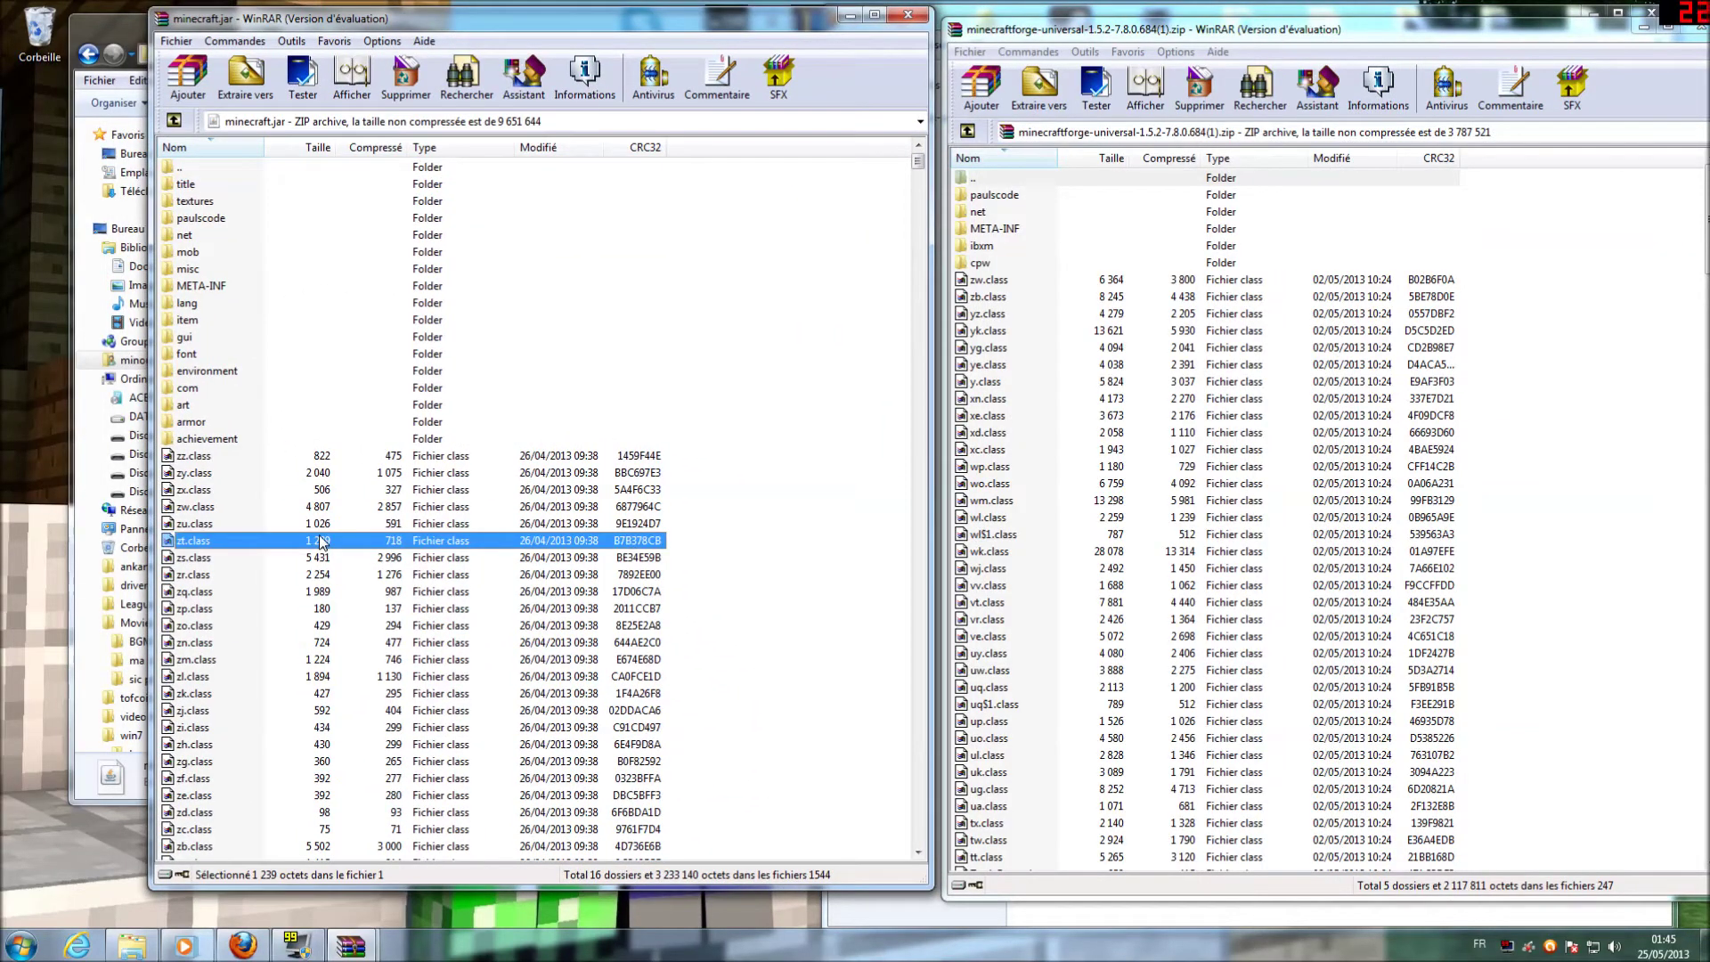
{"action": "left_click", "coordinate": [221, 289]}
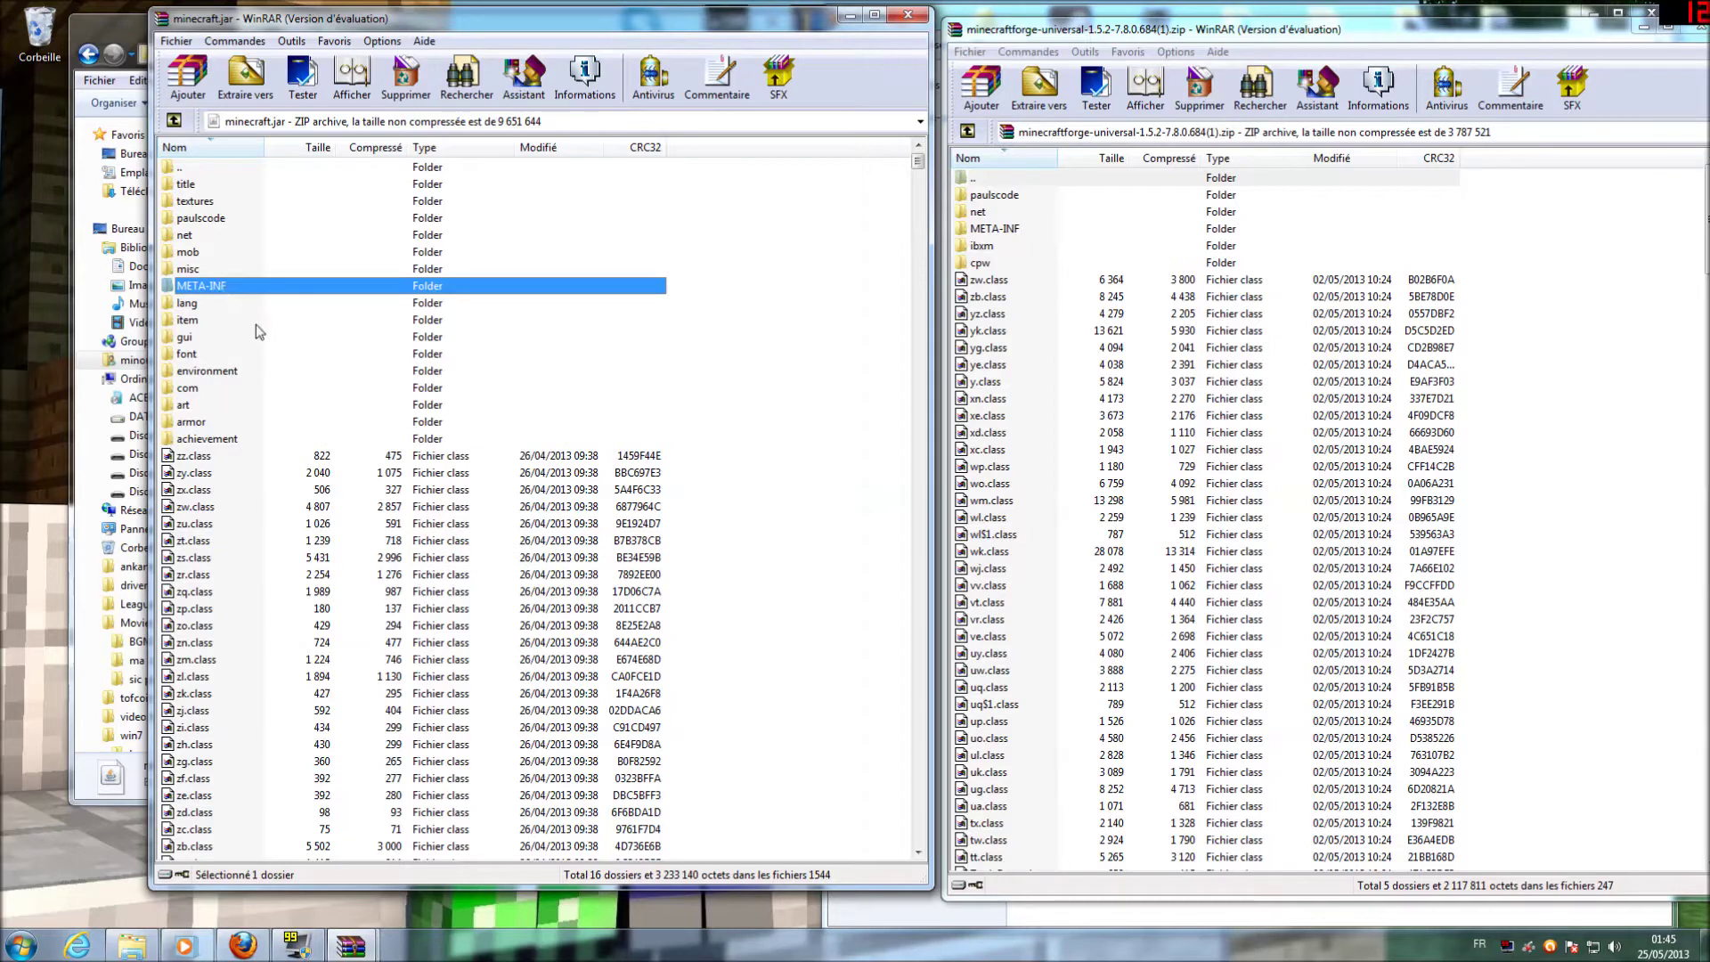
{"action": "left_click", "coordinate": [323, 643]}
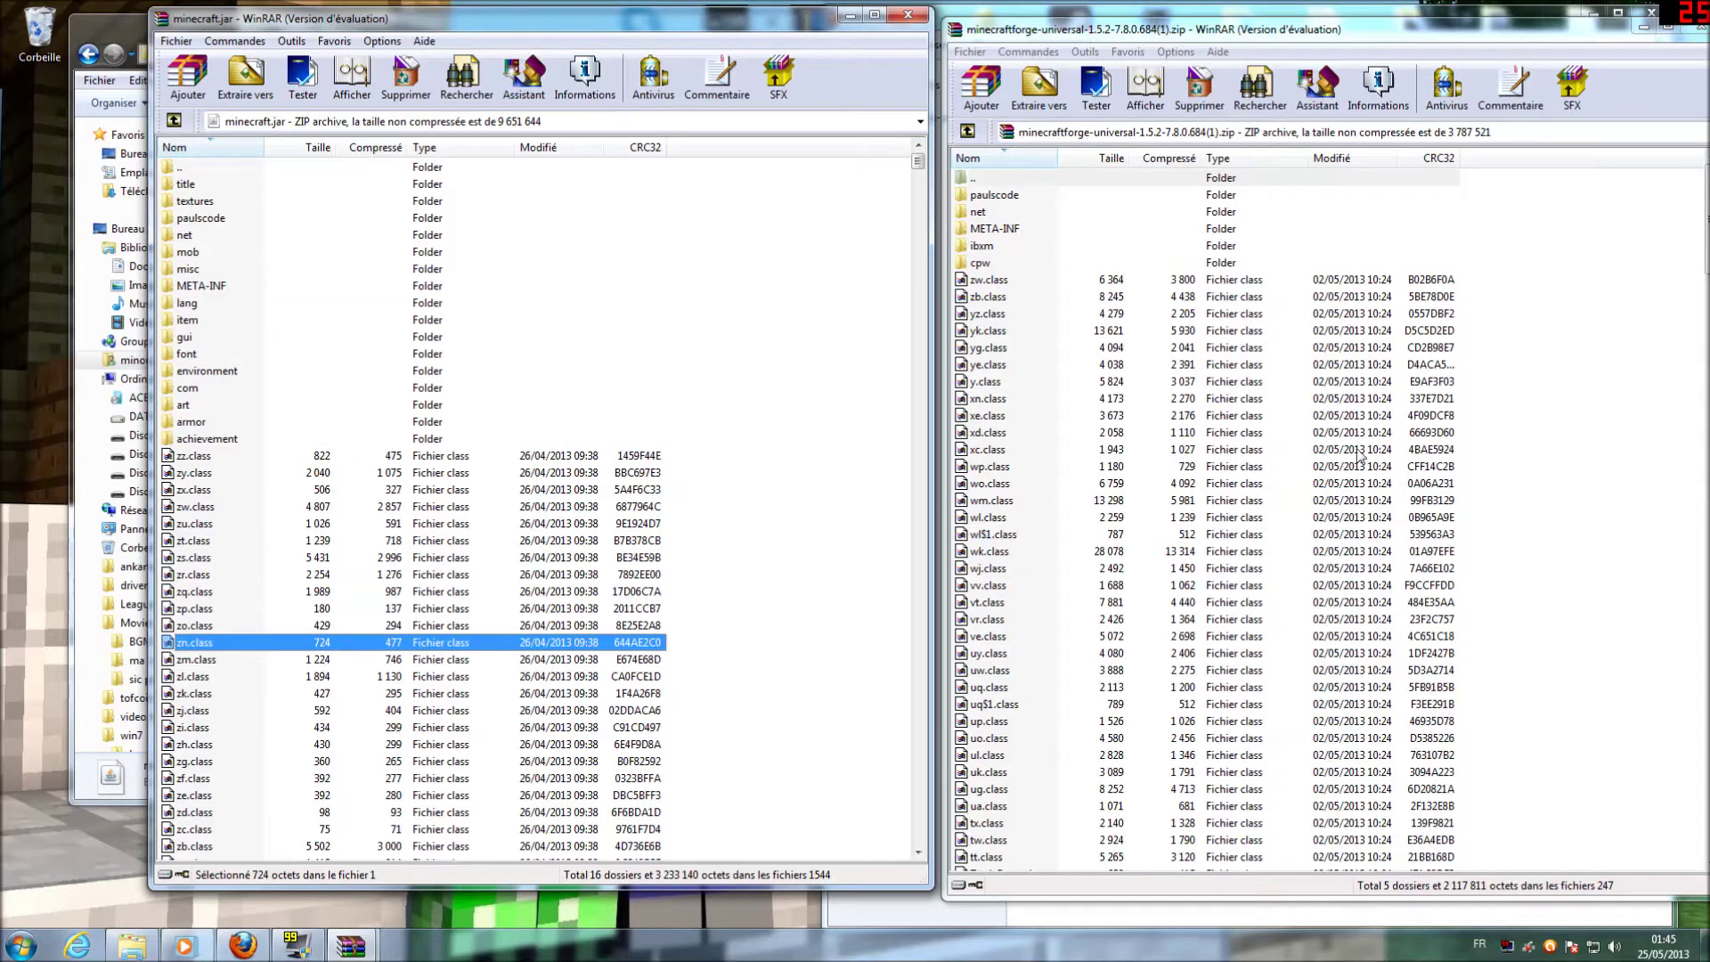
- Add all files and folders of the Forge archive to minecraft.jar with the default archive settings, and close the Forge archive
{"action": "left_click", "coordinate": [1006, 468]}
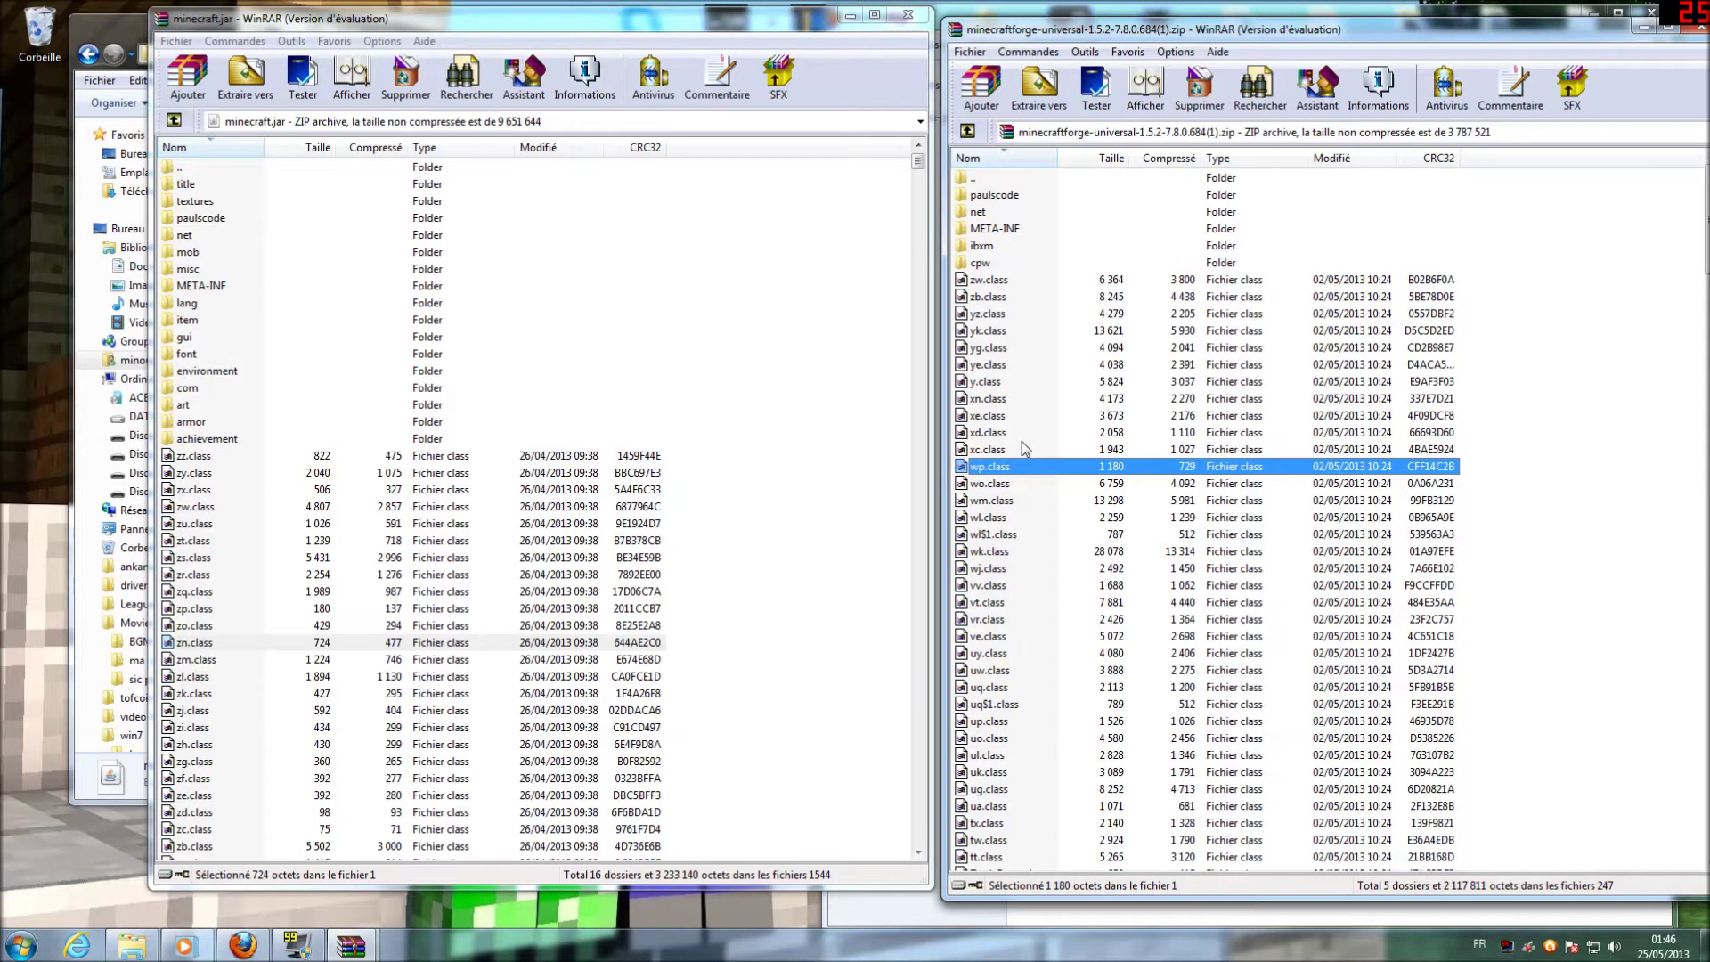
{"action": "key", "text": "ctrl+a"}
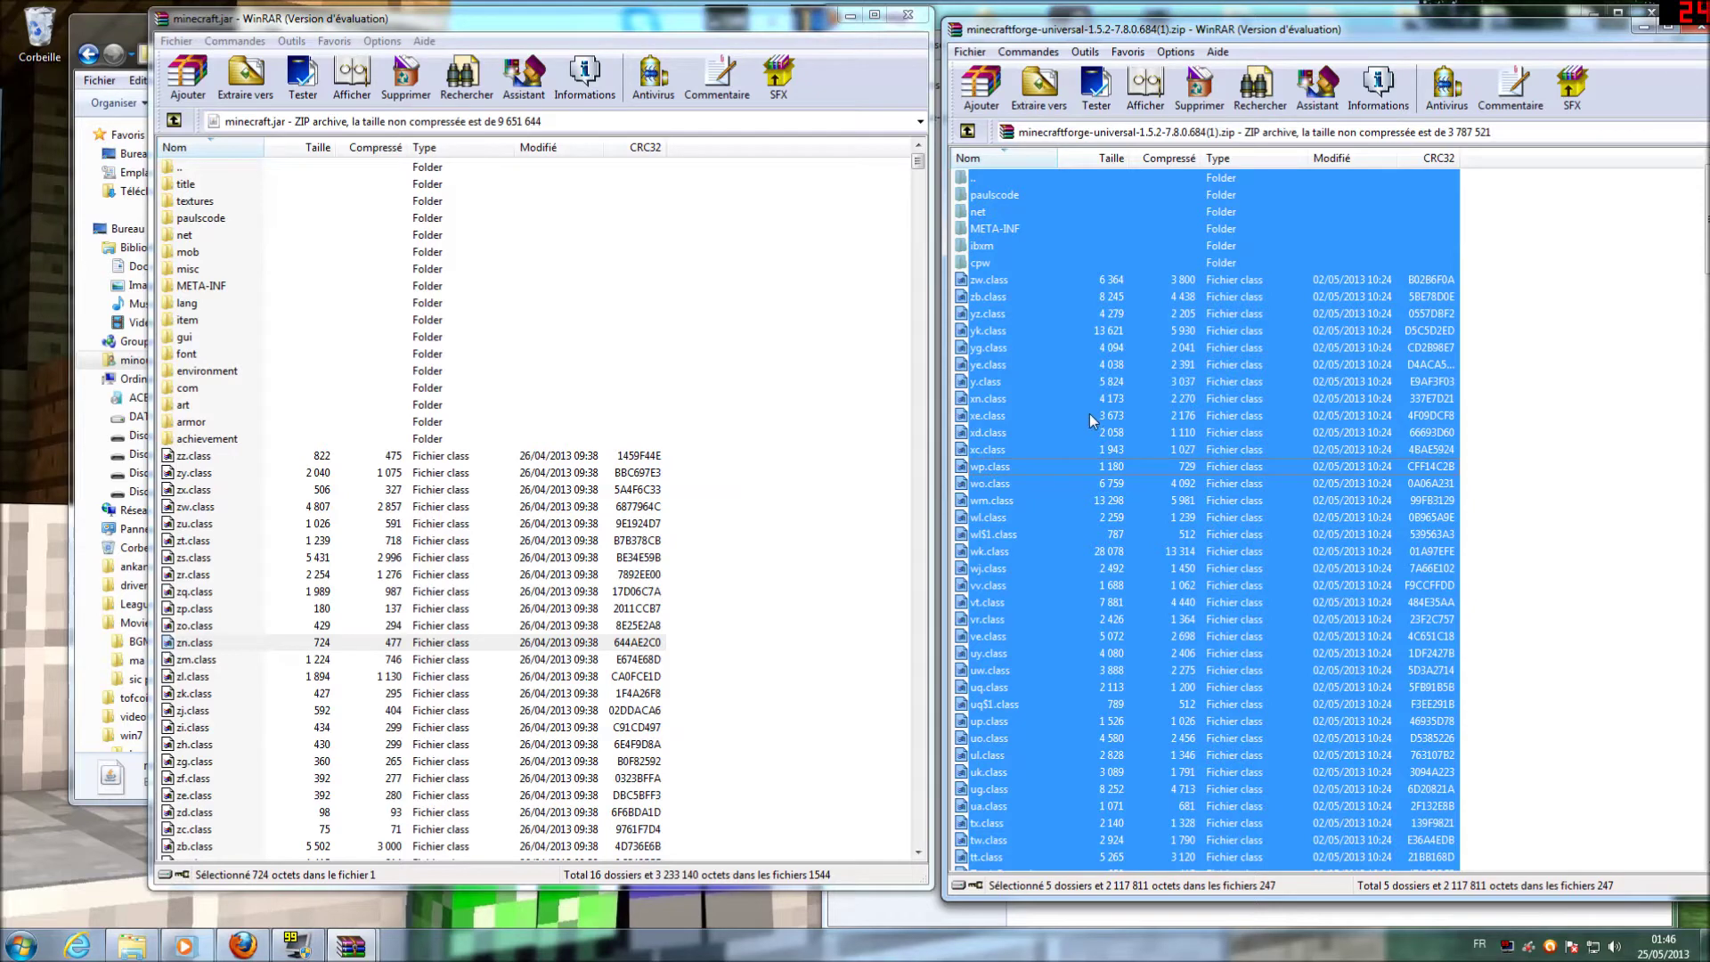
{"action": "left_click_drag", "start_coordinate": [980, 457], "coordinate": [410, 604]}
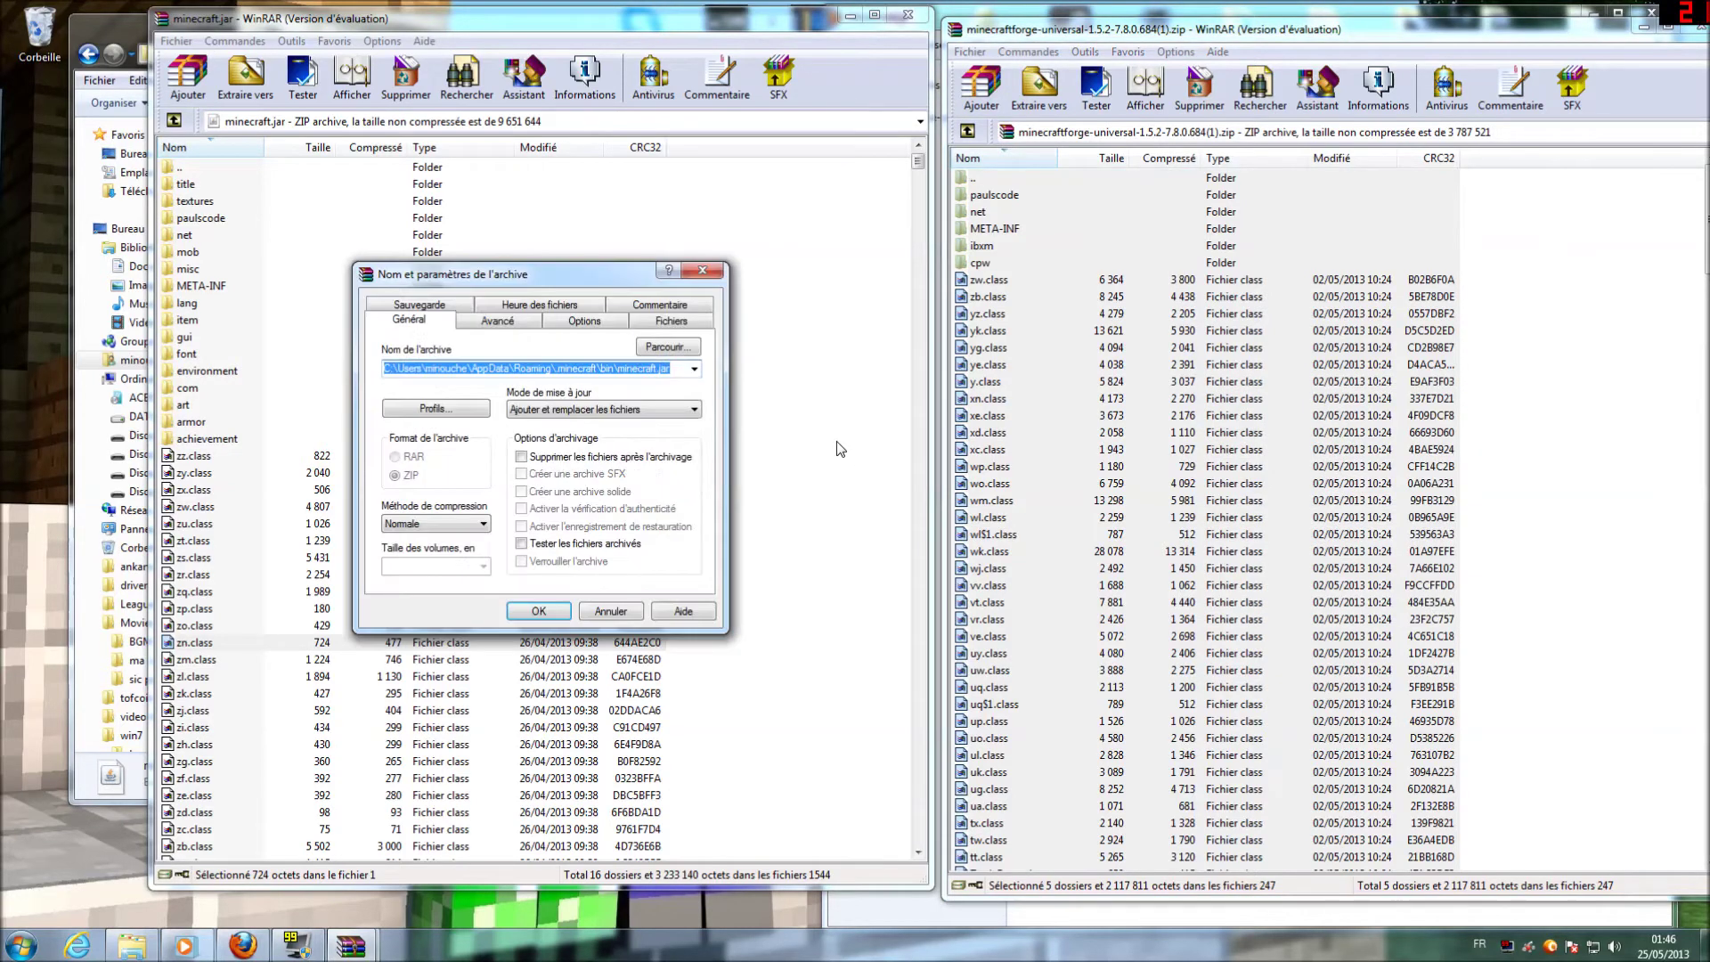
{"action": "left_click", "coordinate": [545, 612]}
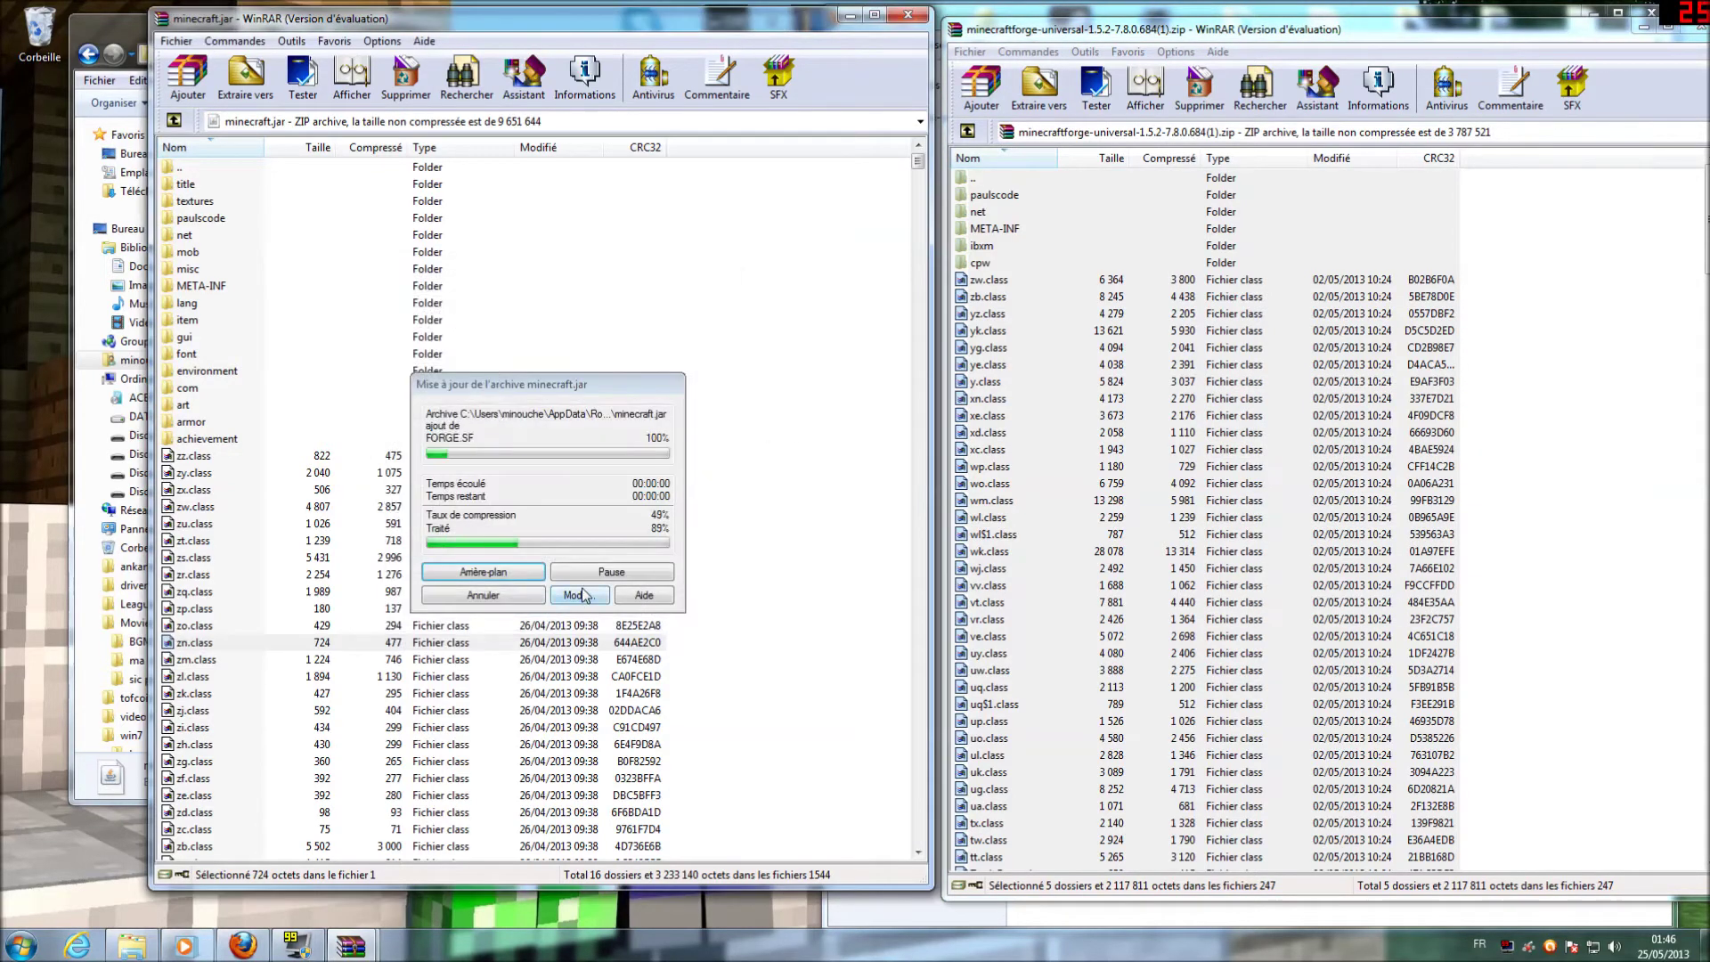
{"action": "left_click_drag", "start_coordinate": [1158, 29], "coordinate": [894, 39]}
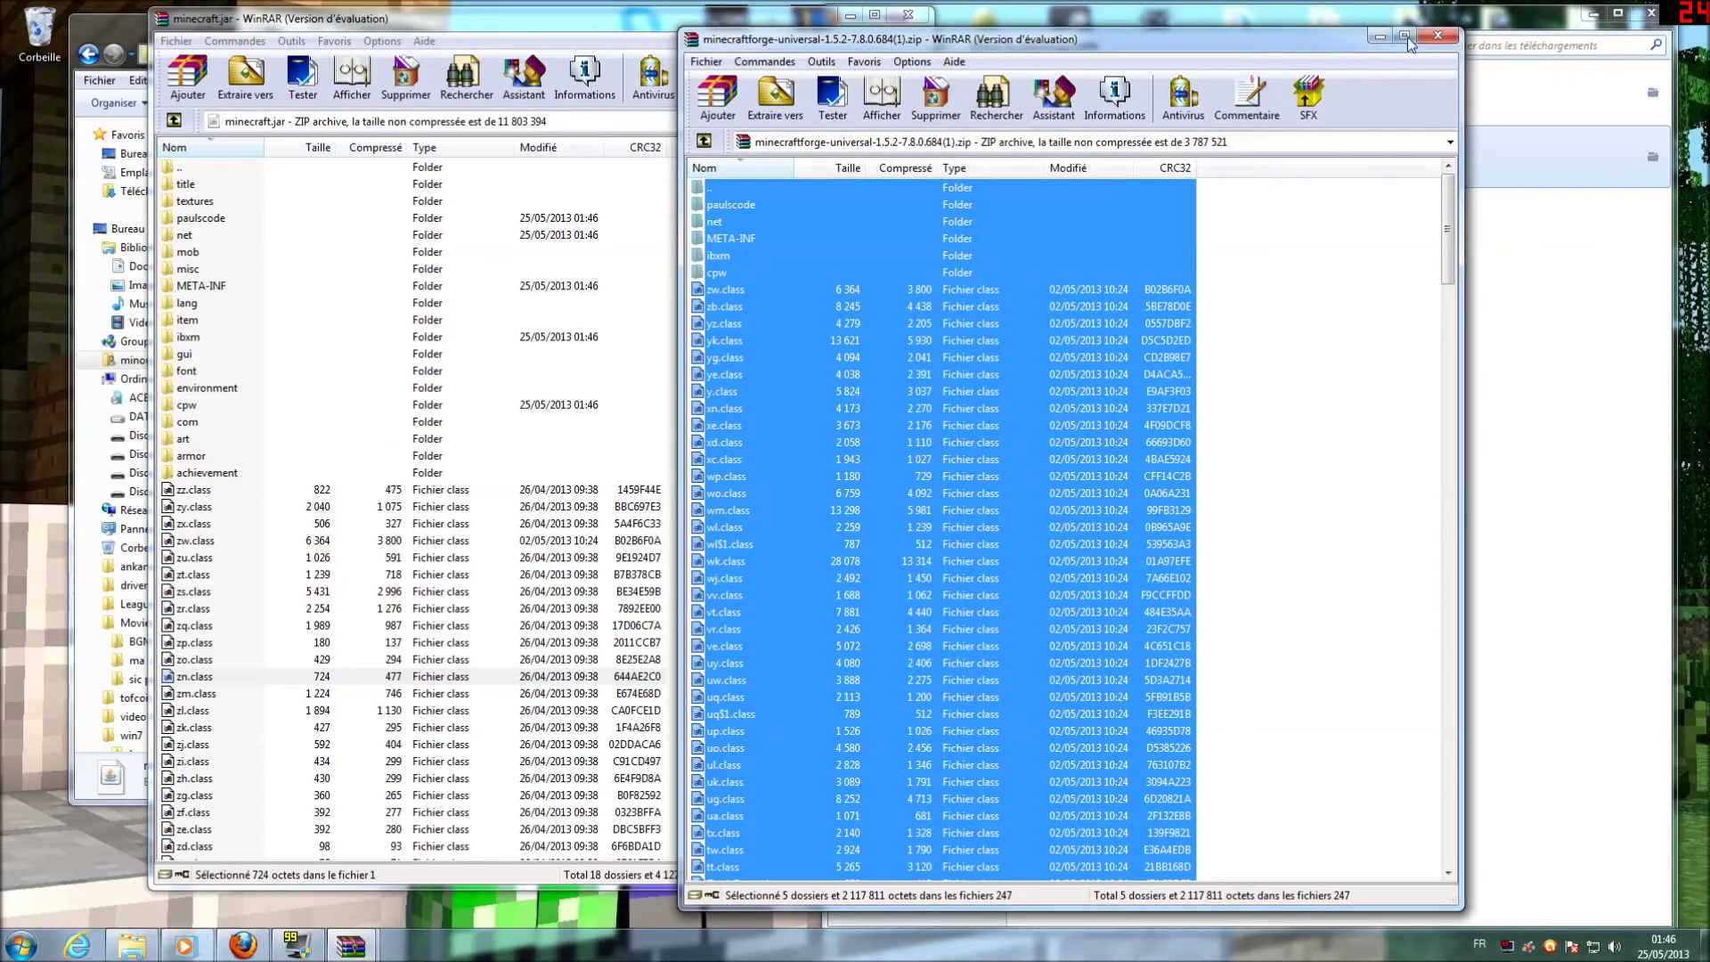
{"action": "left_click", "coordinate": [1438, 34]}
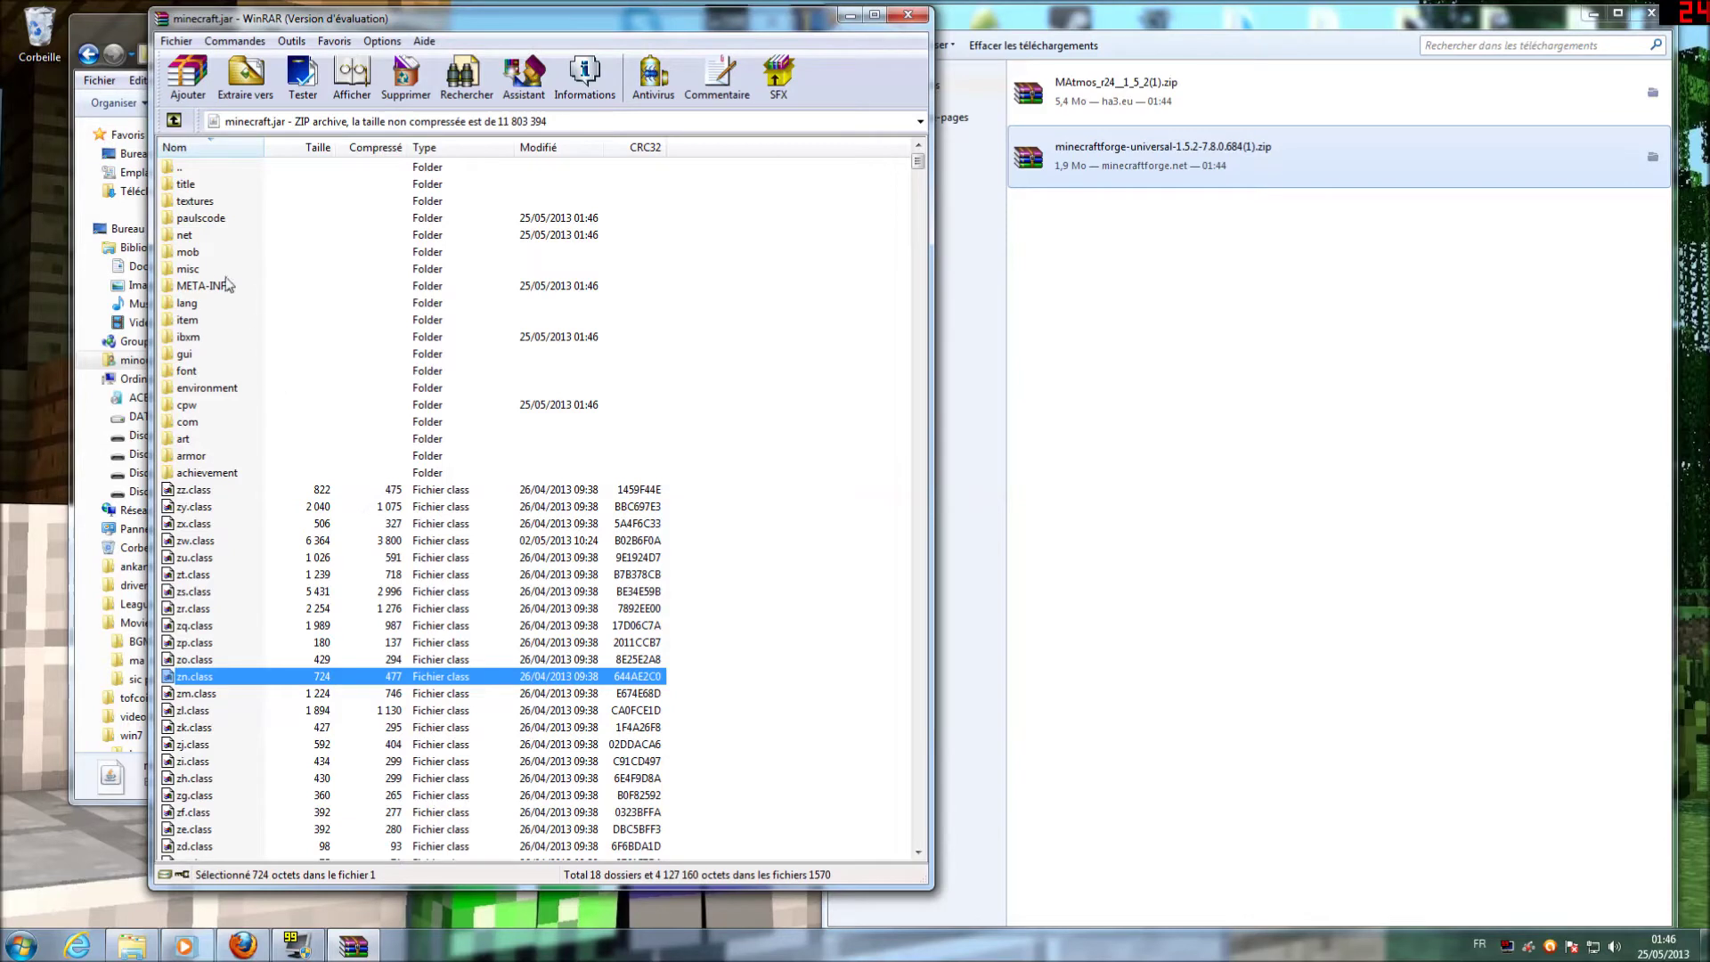
- Delete the META-INF folder from minecraft.jar, confirm the deletion and close the archive
{"action": "left_click", "coordinate": [187, 287]}
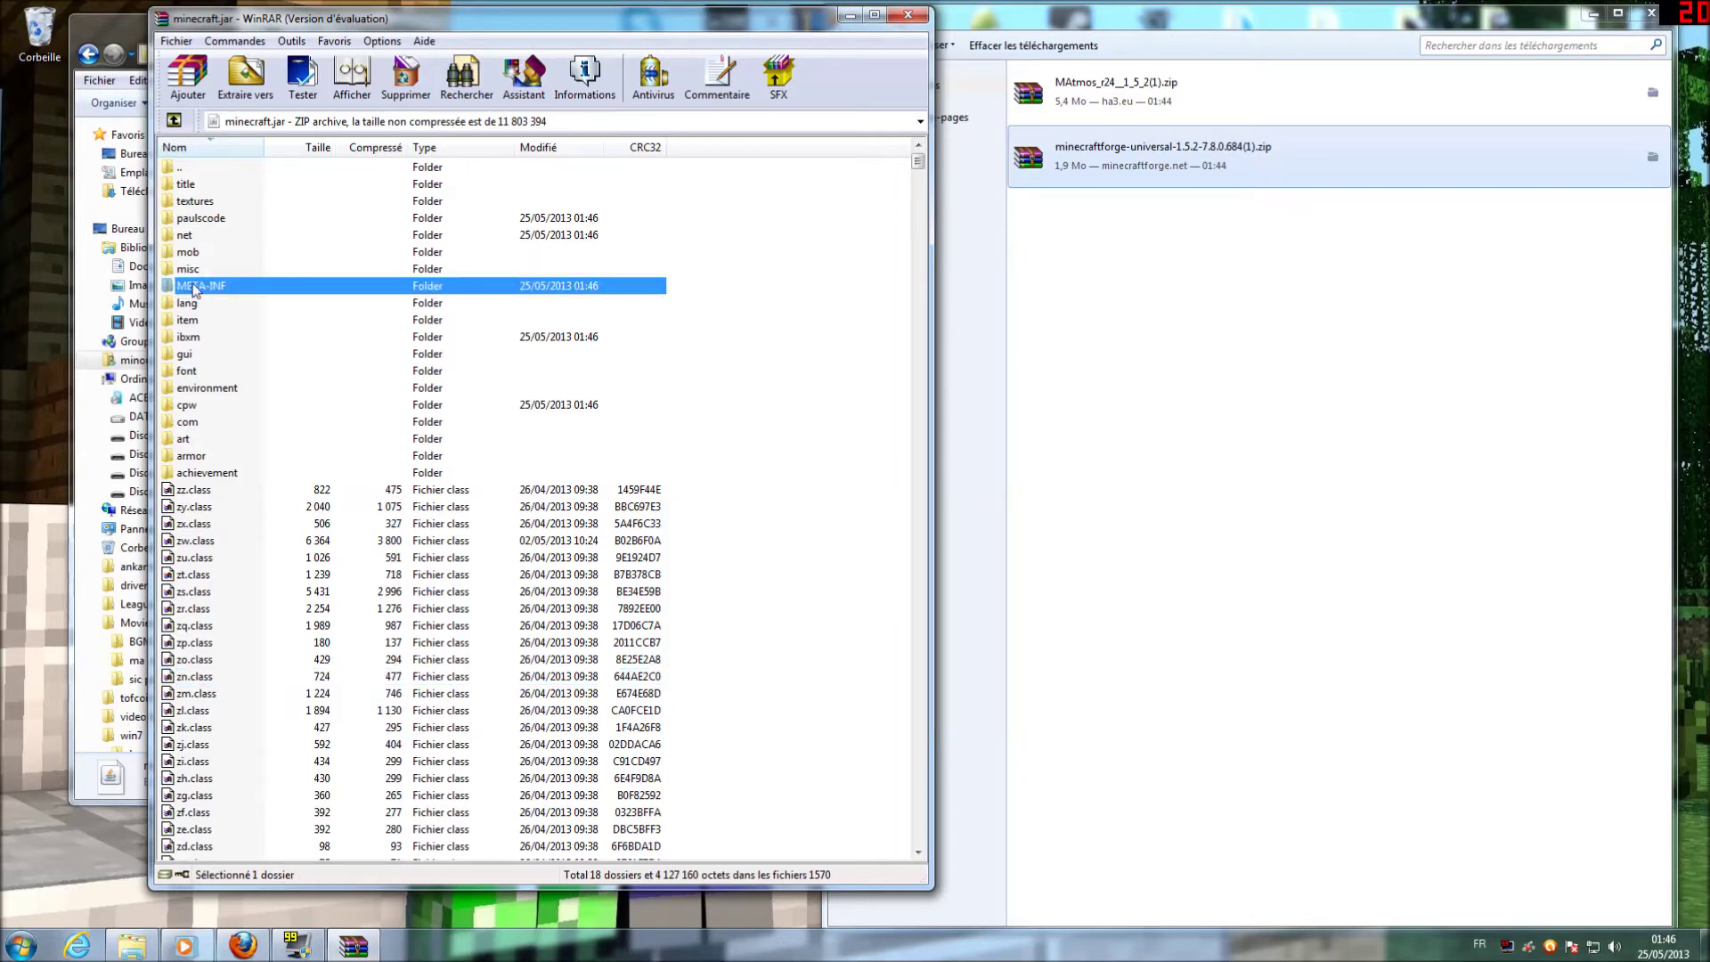
{"action": "right_click", "coordinate": [198, 292]}
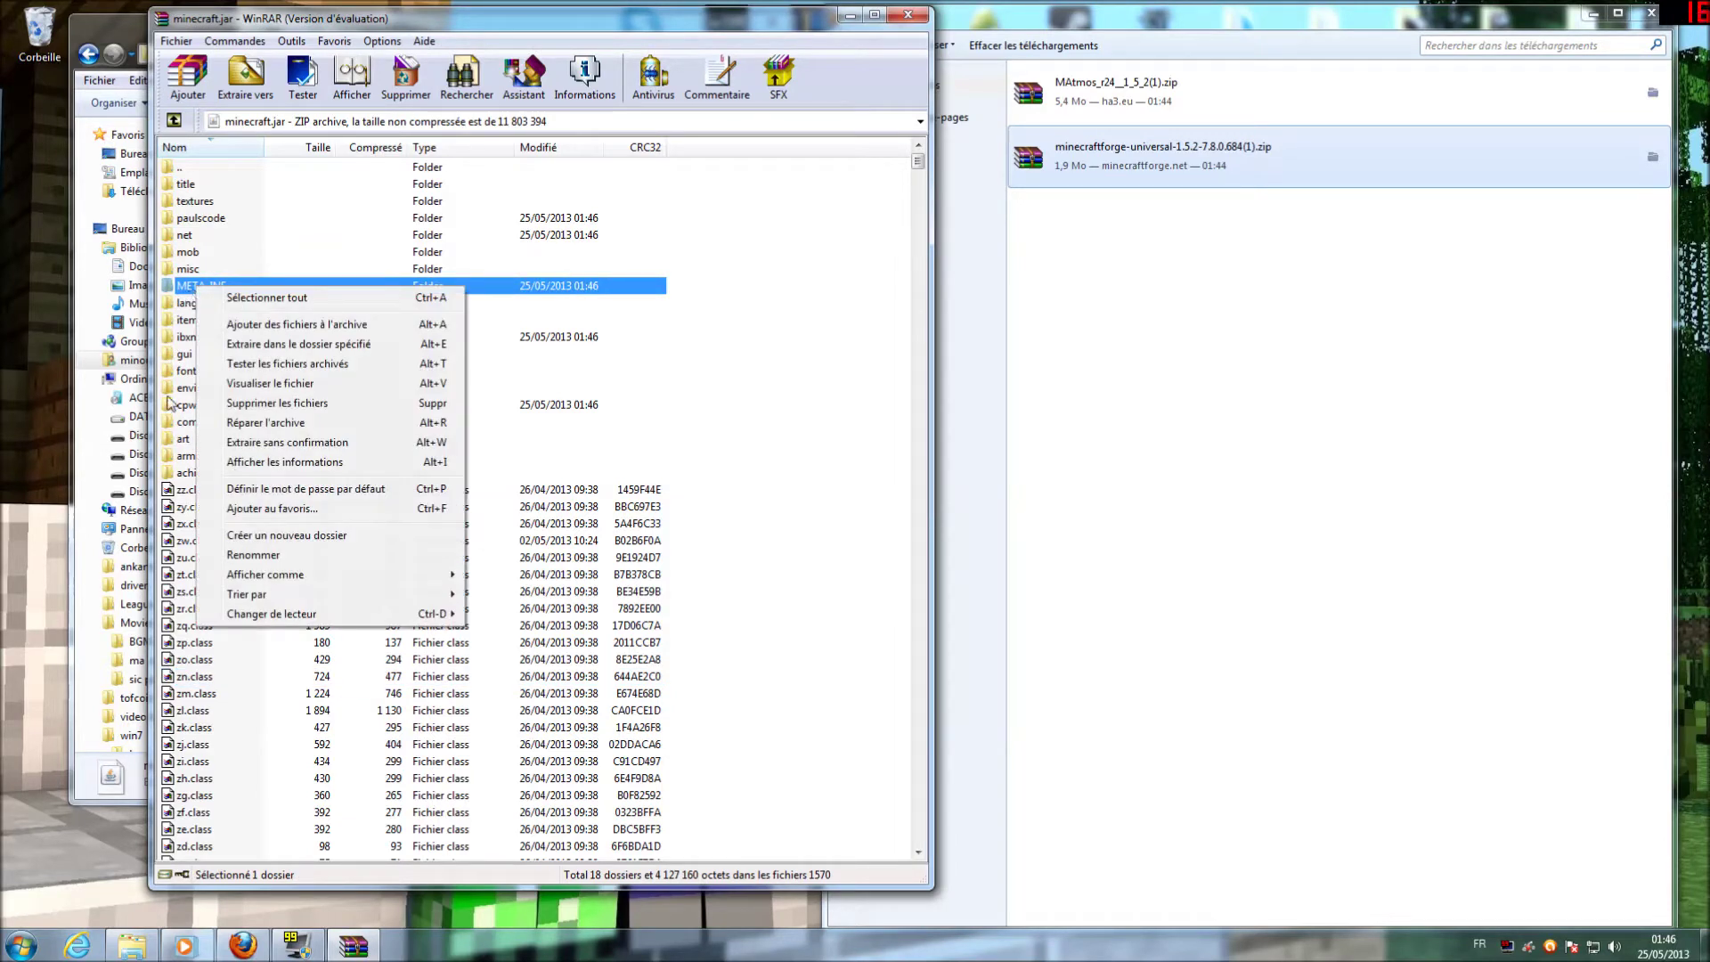
{"action": "left_click", "coordinate": [278, 402]}
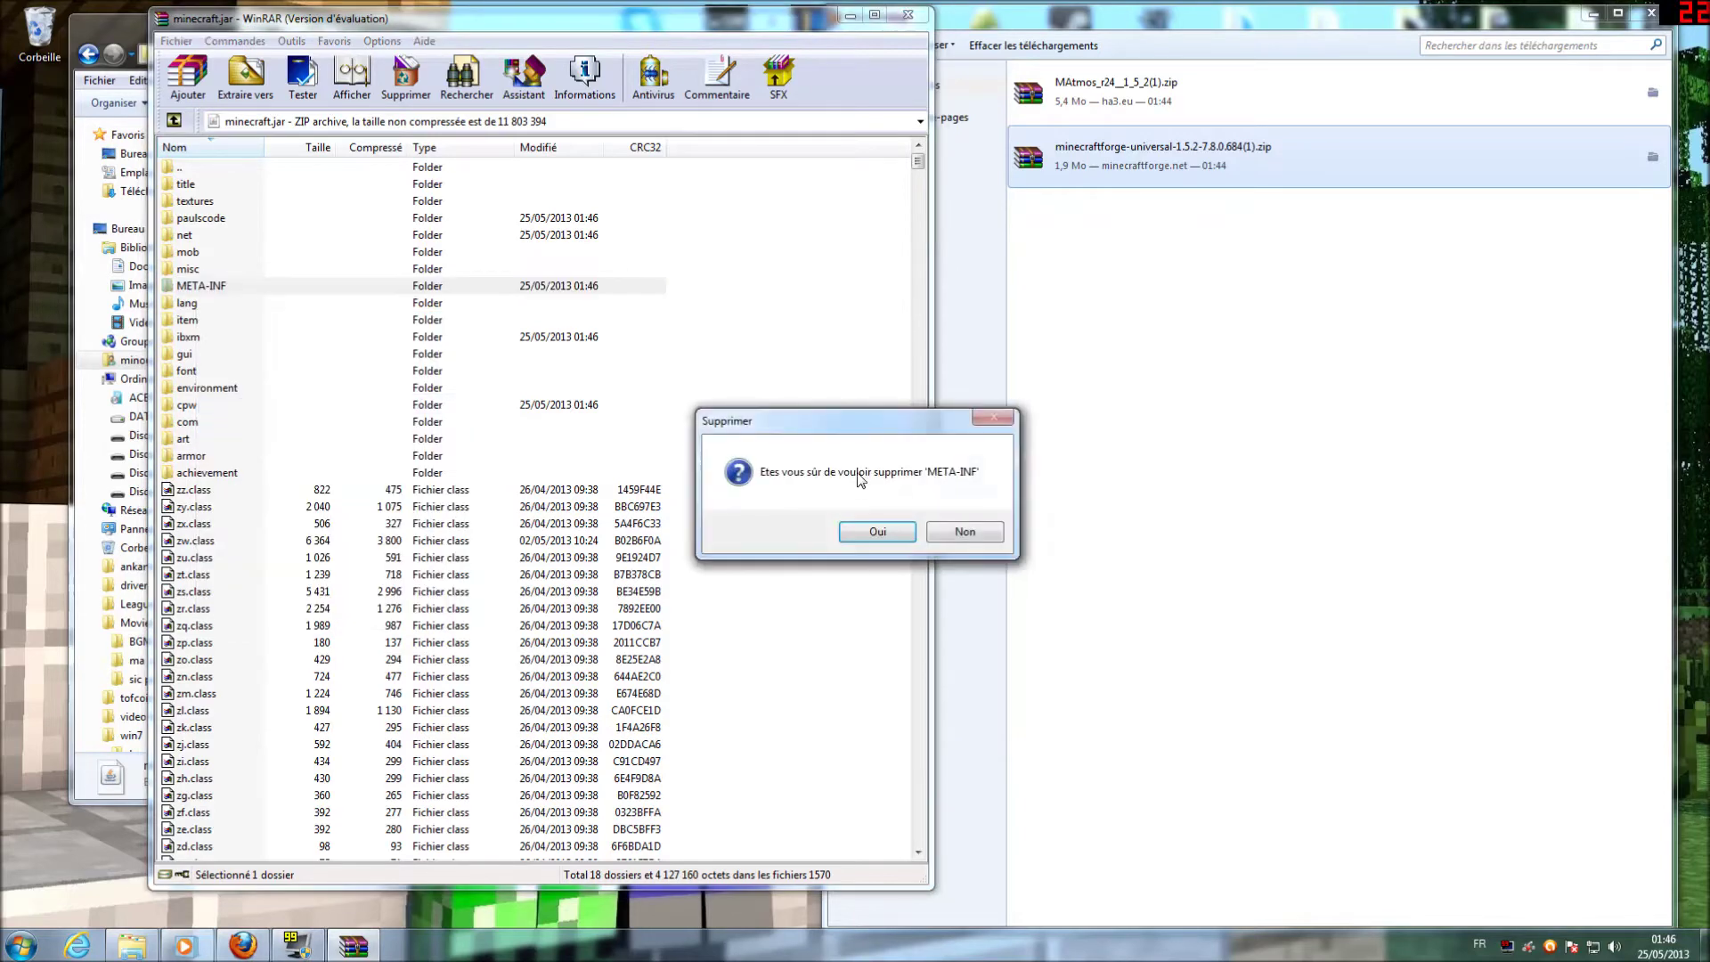
{"action": "left_click", "coordinate": [877, 532]}
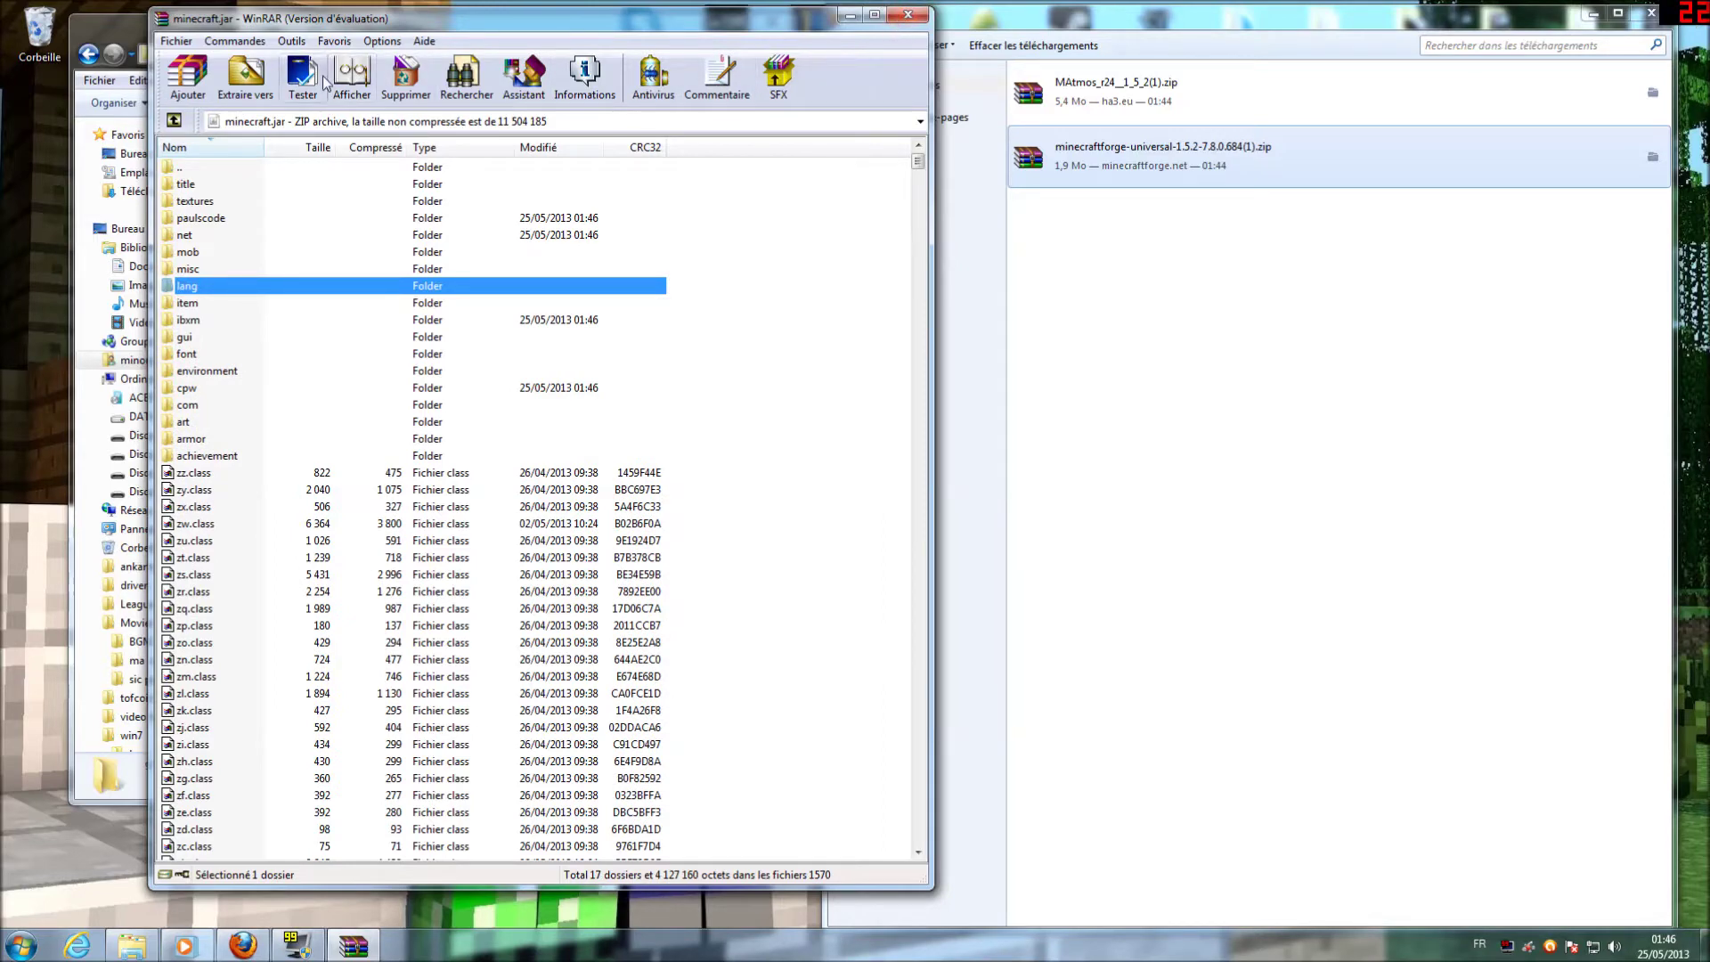
{"action": "left_click", "coordinate": [910, 18]}
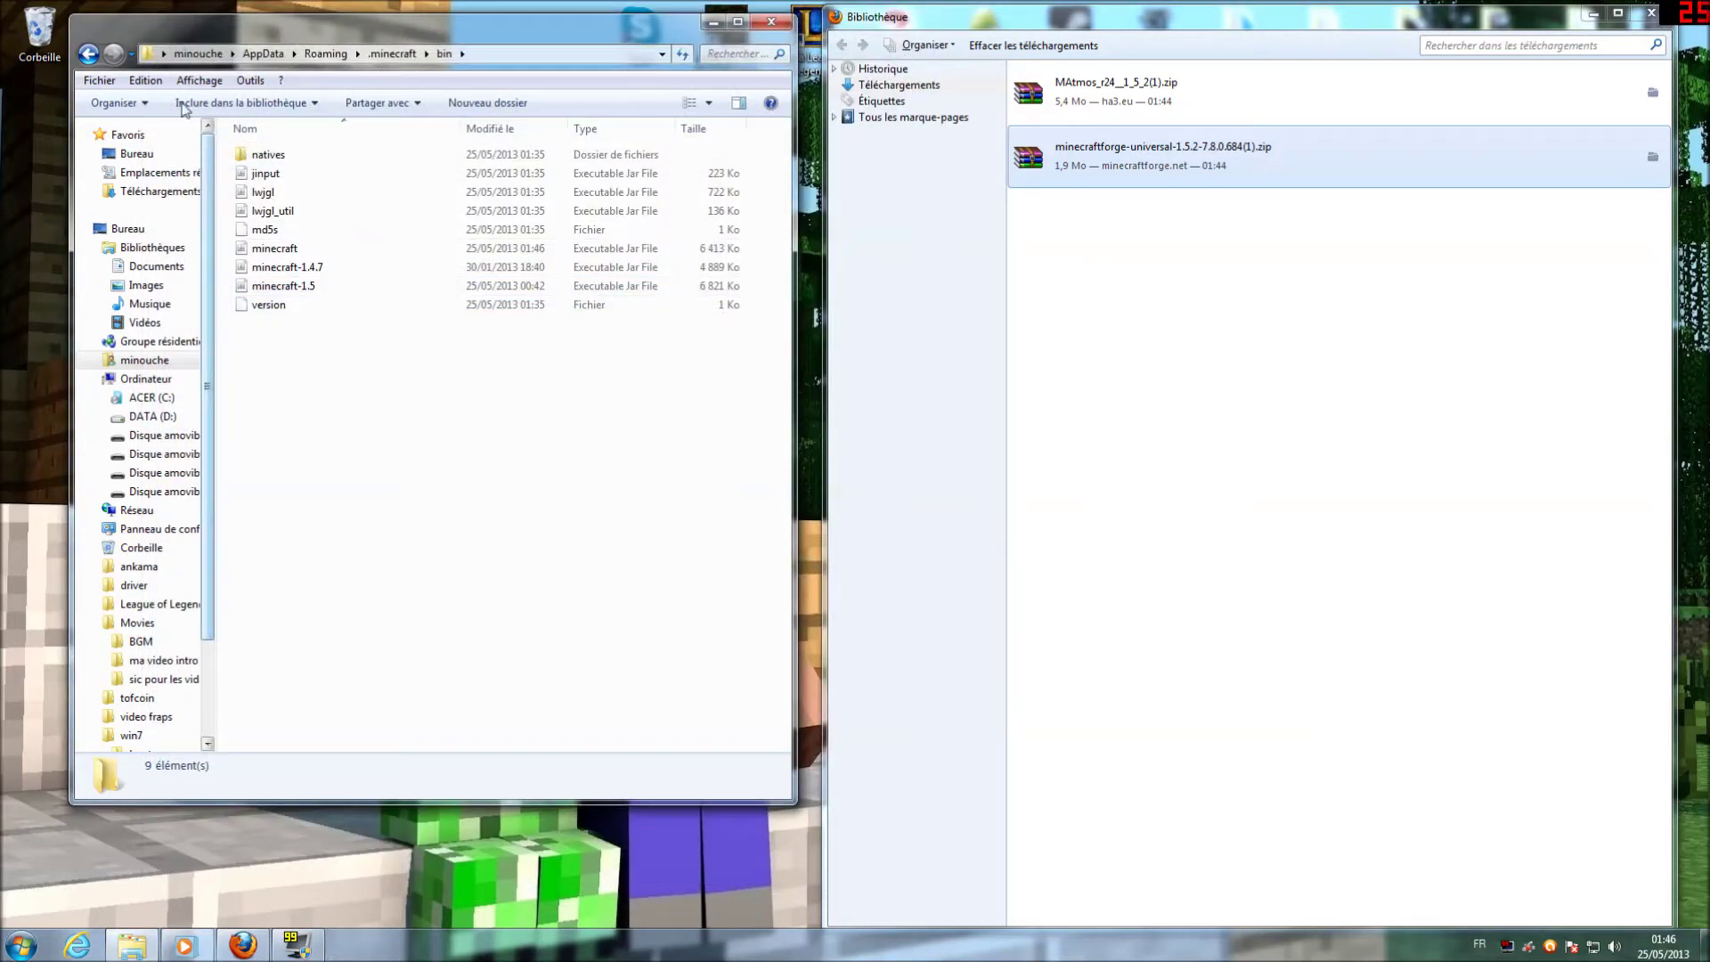
- Return to the .minecraft folder and open the downloaded MAtmos archive beside it, dismissing the licence reminder
{"action": "left_click", "coordinate": [88, 54]}
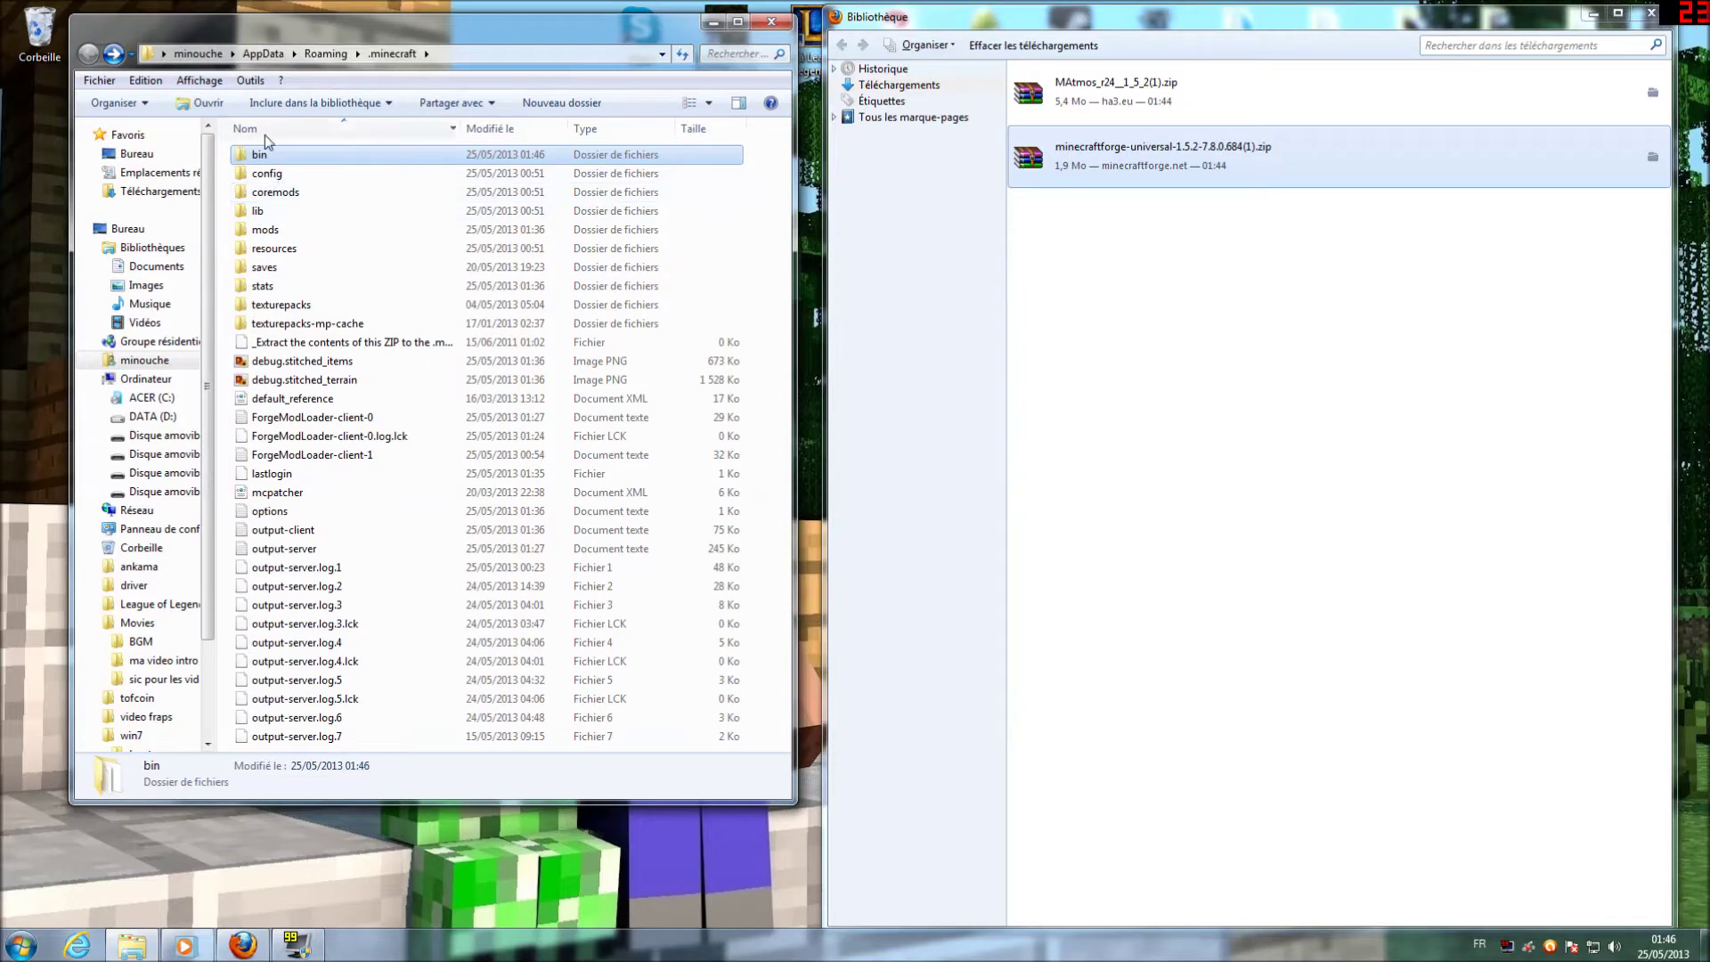
{"action": "left_click", "coordinate": [325, 54]}
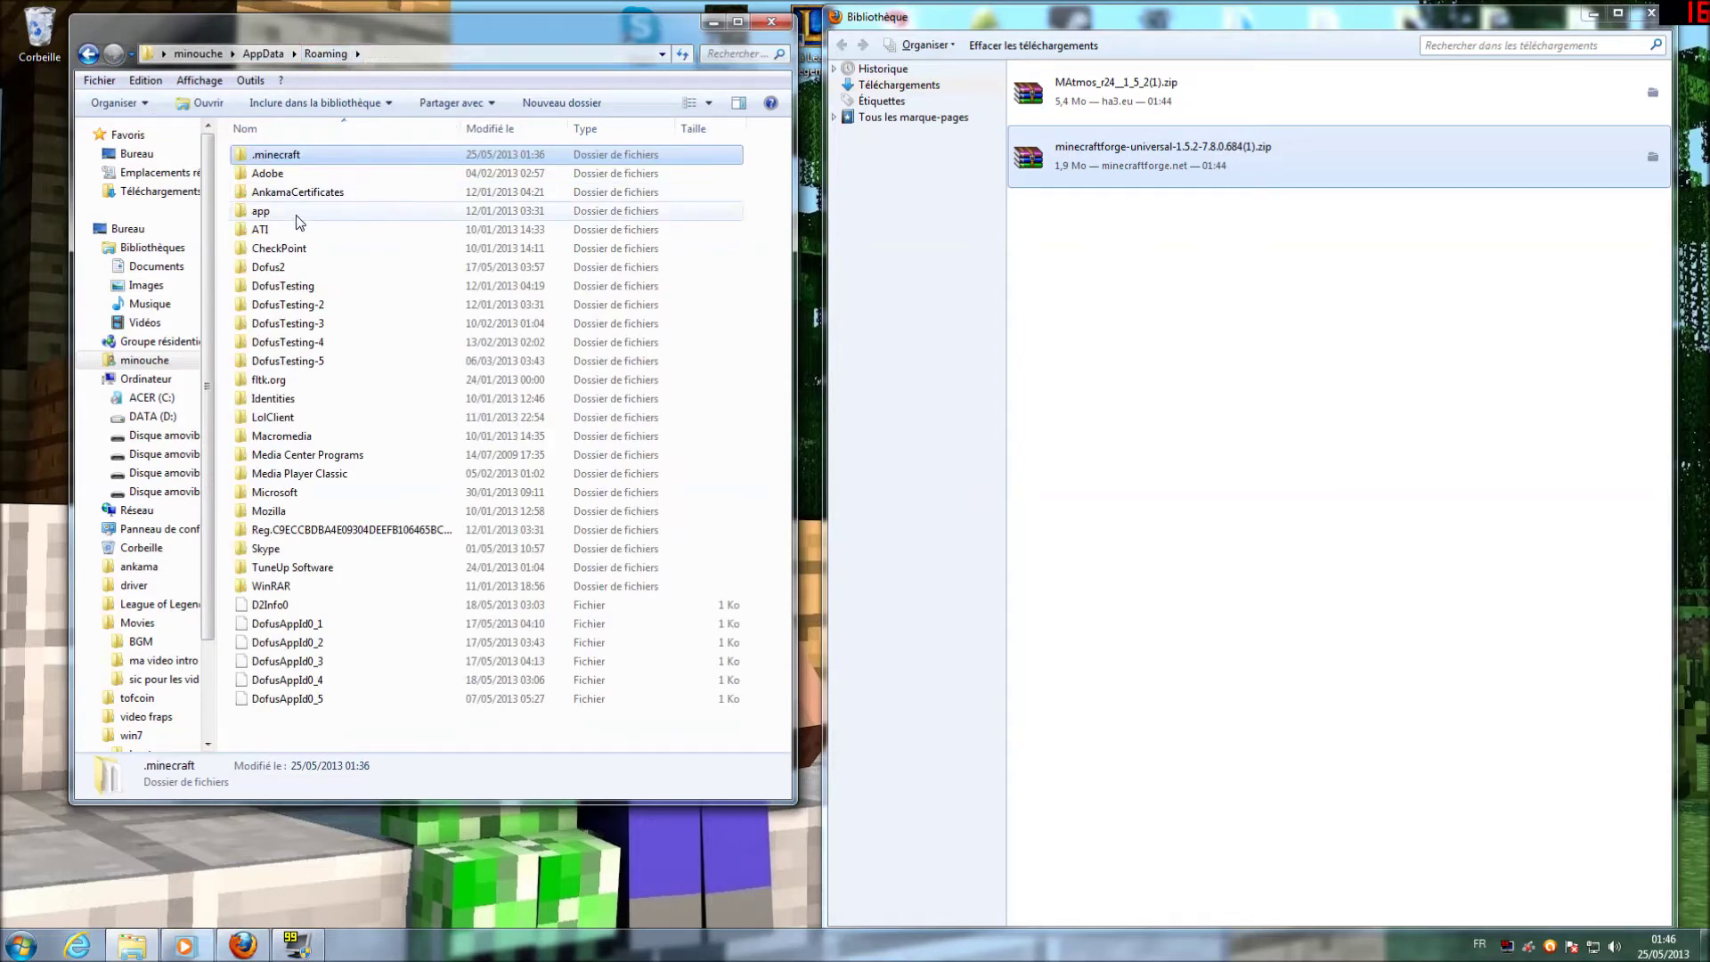
{"action": "double_click", "coordinate": [274, 157]}
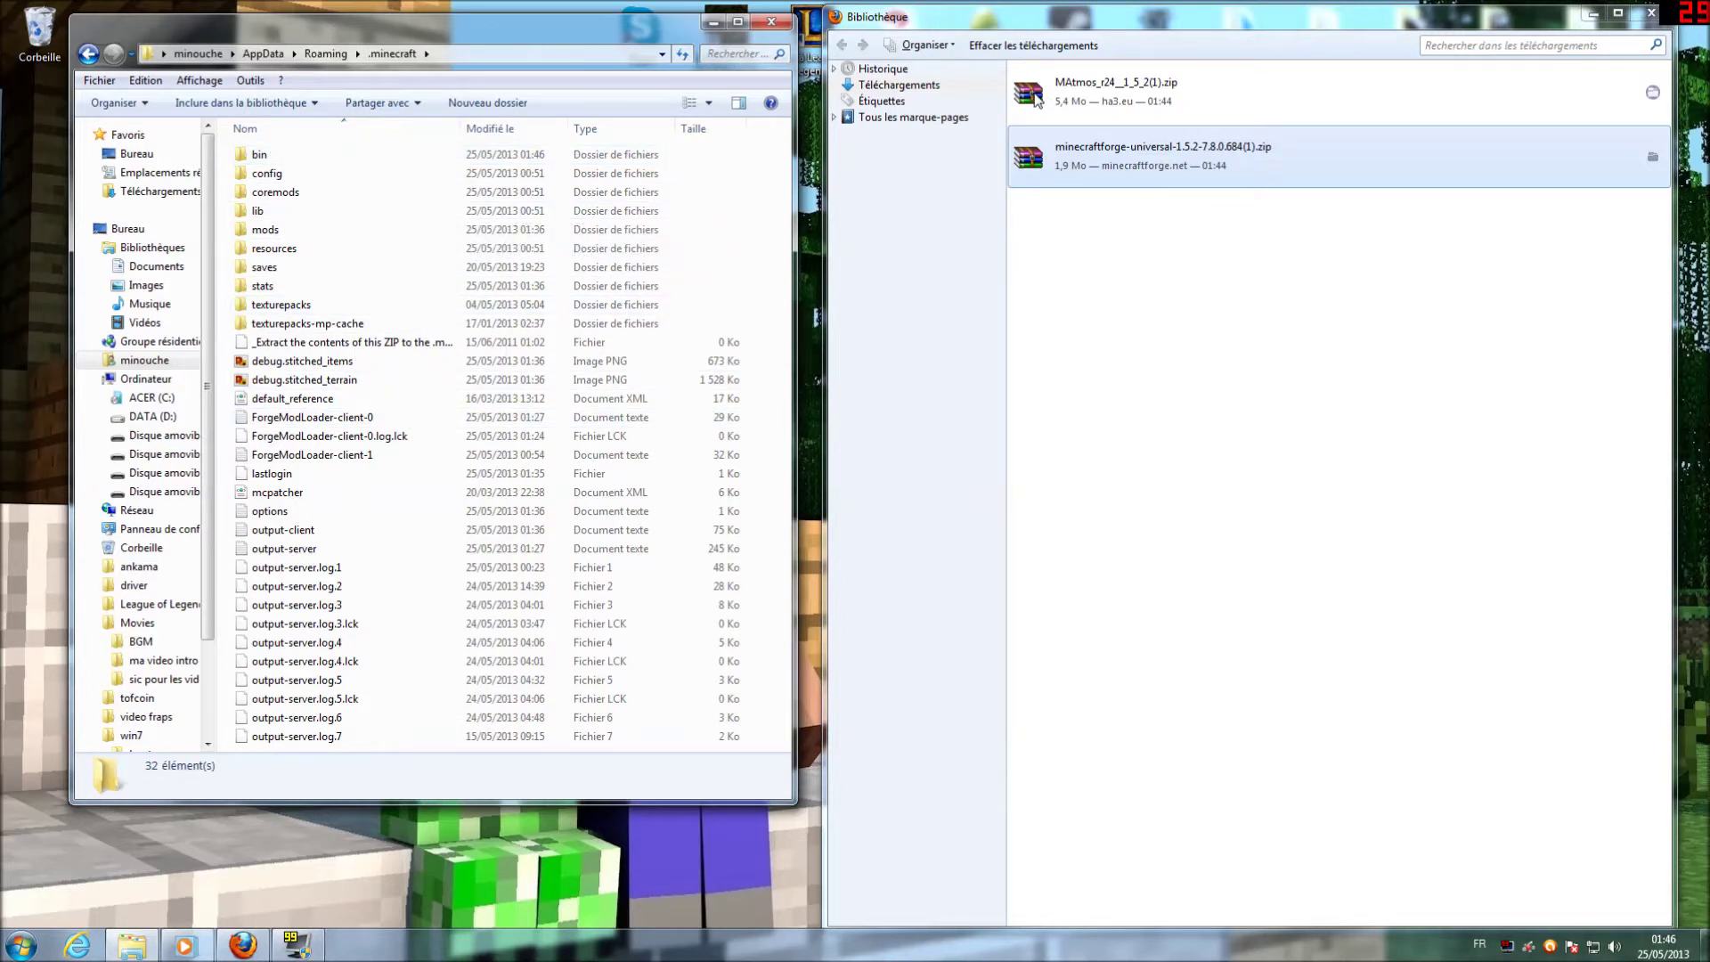
{"action": "double_click", "coordinate": [1024, 96]}
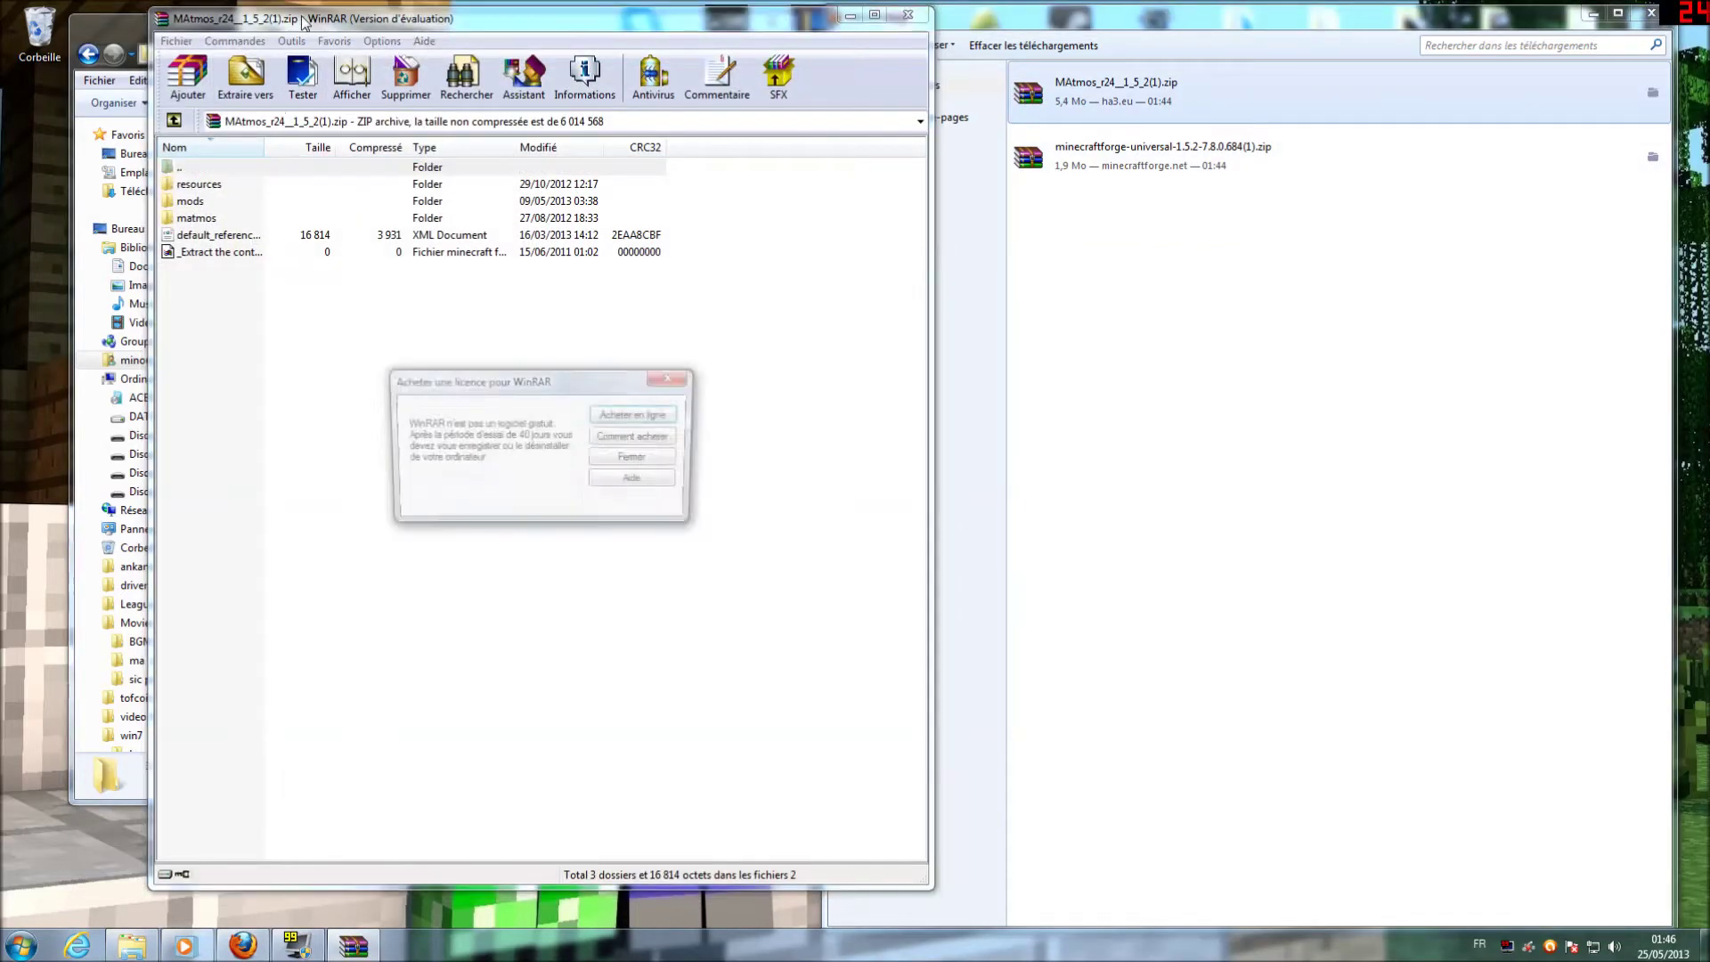
{"action": "left_click", "coordinate": [613, 459]}
{"action": "left_click_drag", "start_coordinate": [464, 21], "coordinate": [1119, 23]}
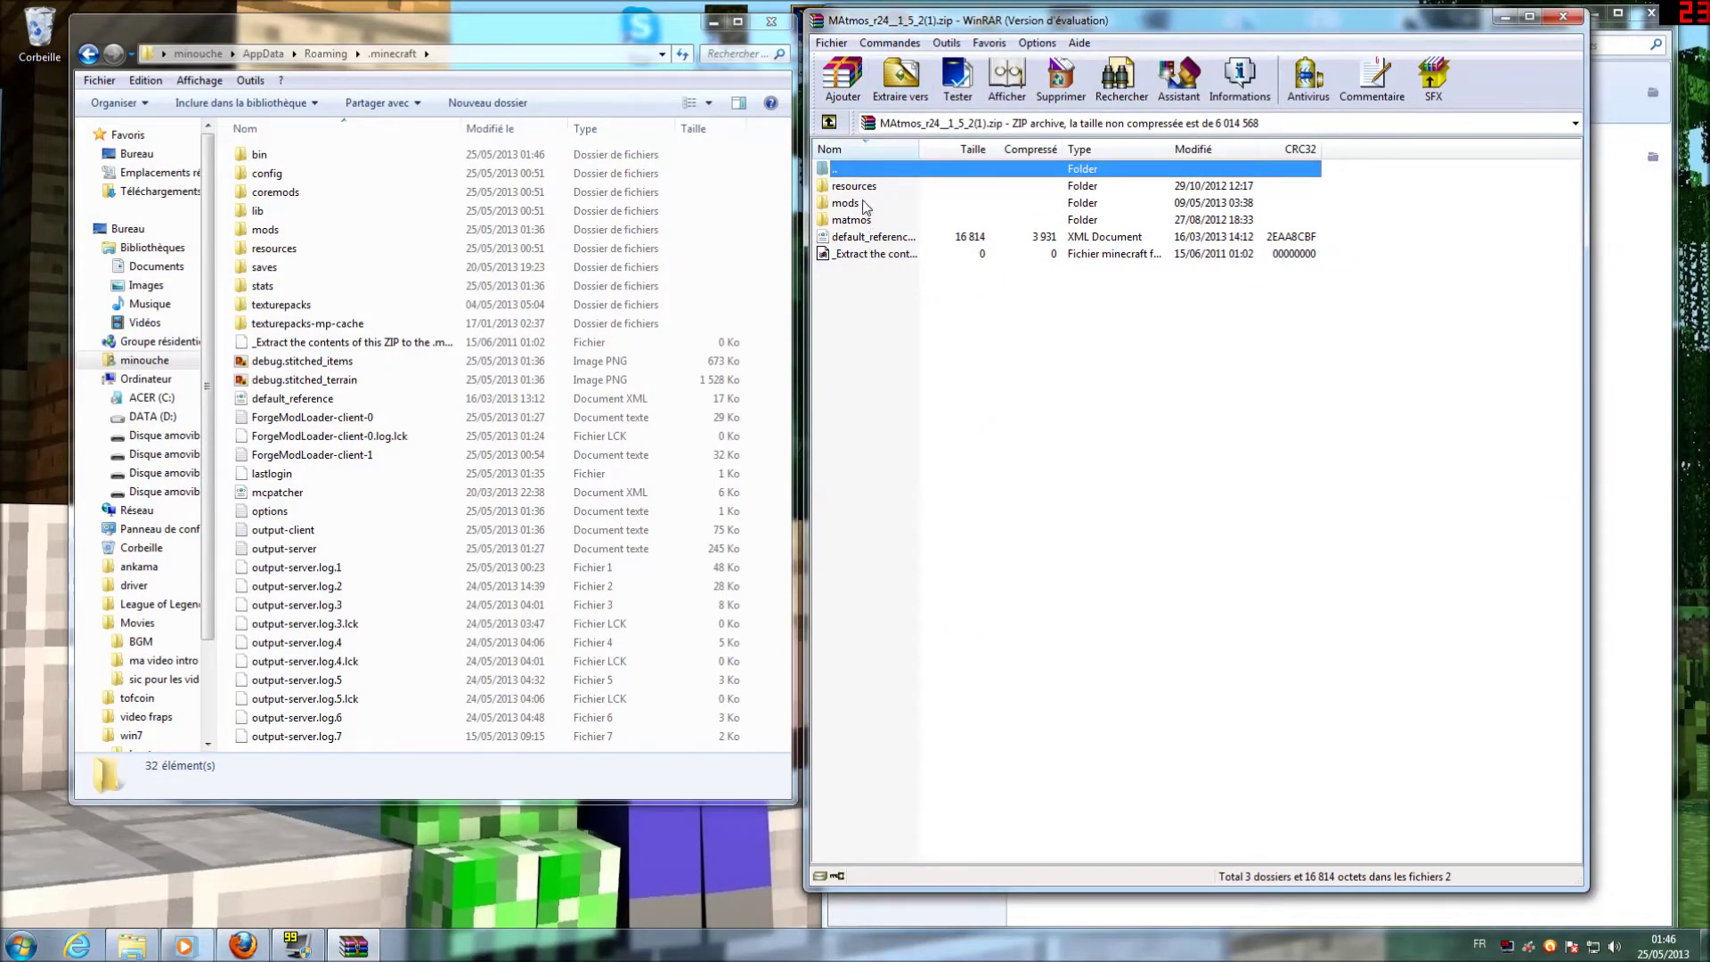
- Extract all files and folders of the MAtmos archive into .minecraft, replacing the existing files and merging the mods folder
{"action": "left_click_drag", "start_coordinate": [846, 303], "coordinate": [453, 574]}
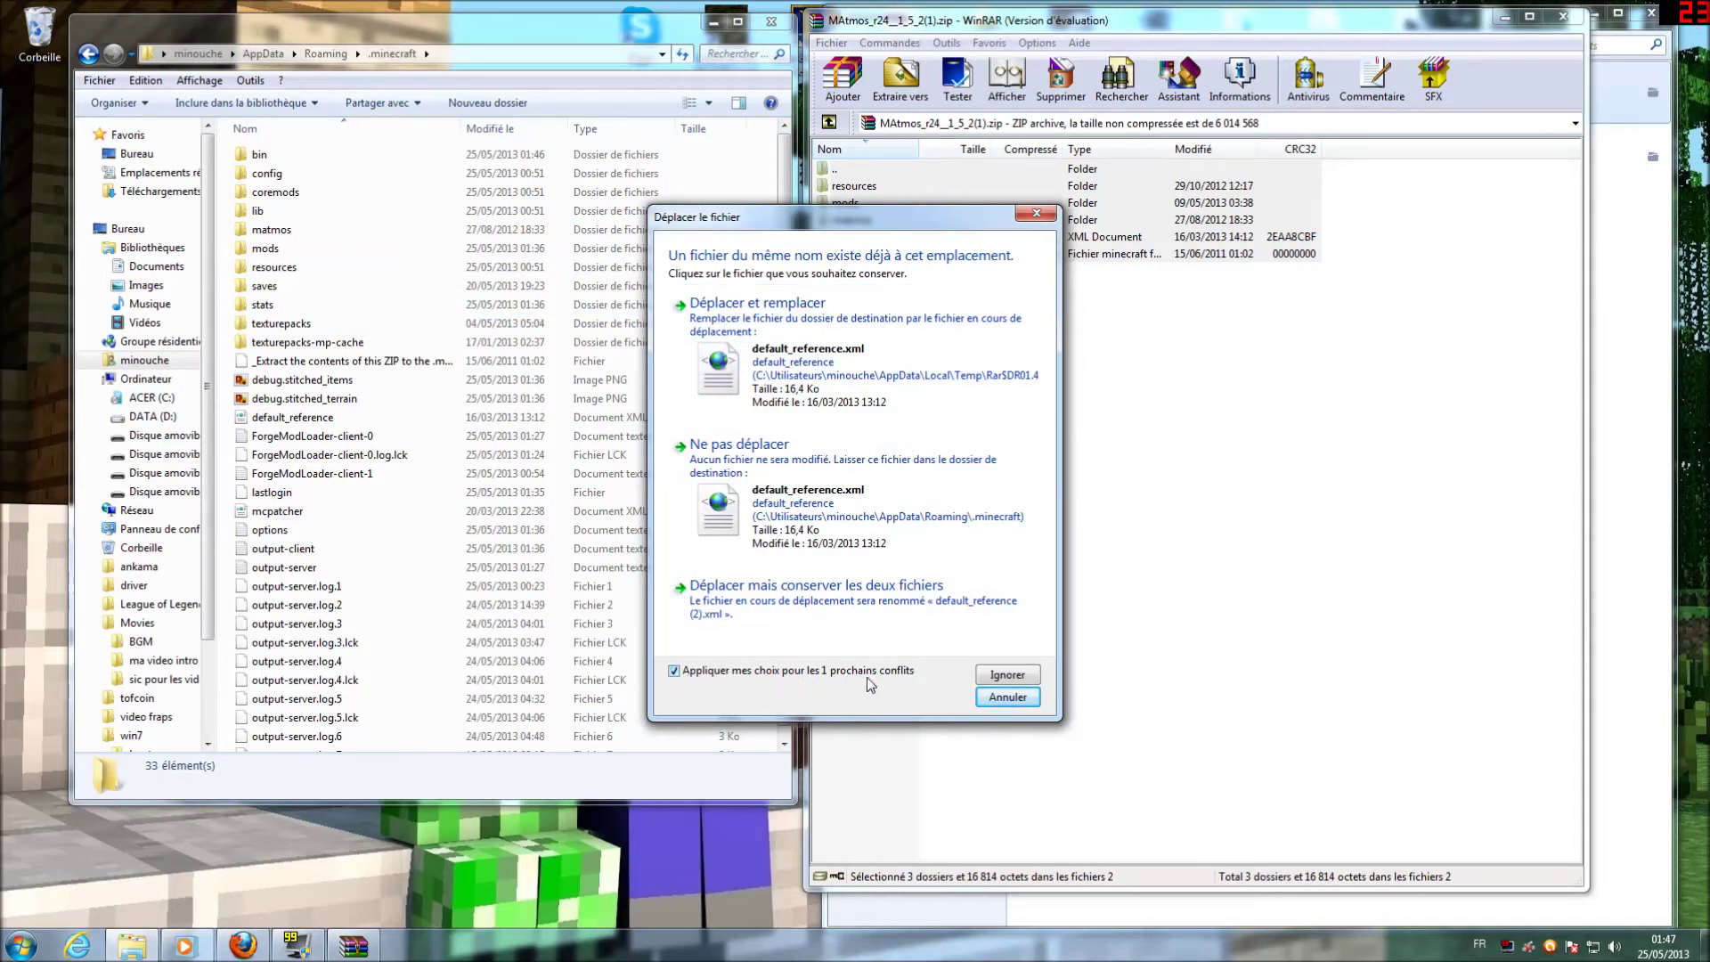
{"action": "left_click", "coordinate": [769, 329]}
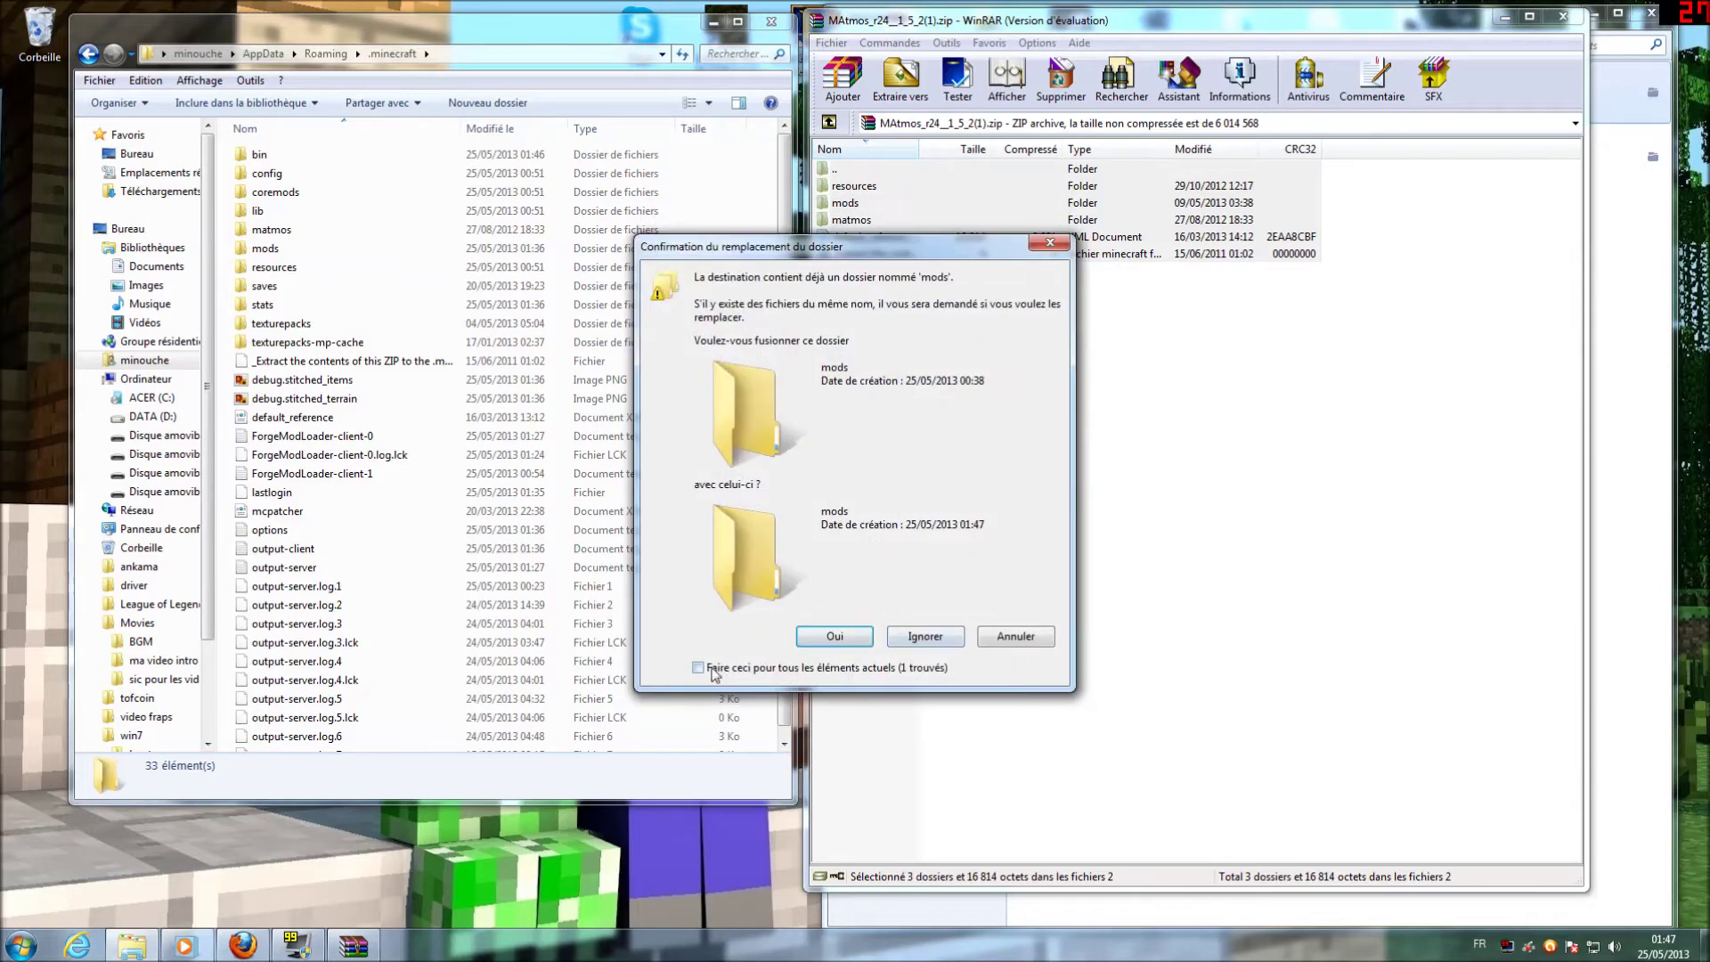
{"action": "left_click", "coordinate": [812, 638]}
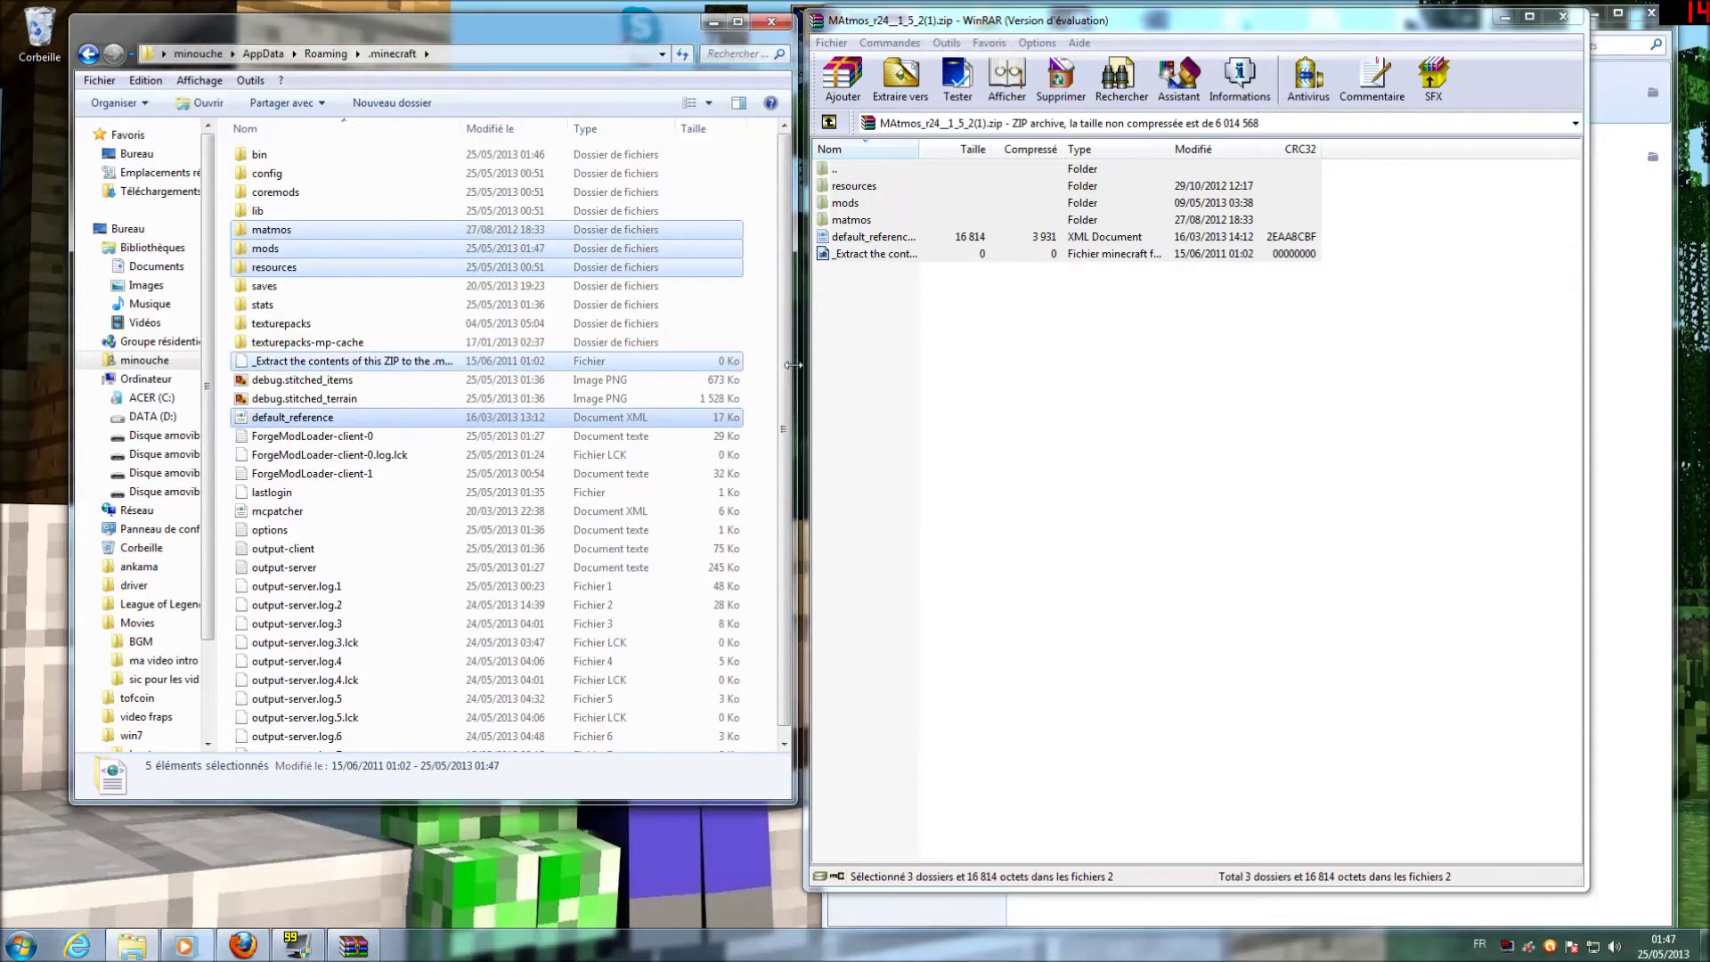
- Close the .minecraft folder, the MAtmos archive and the browser's downloads window
{"action": "left_click", "coordinate": [766, 29]}
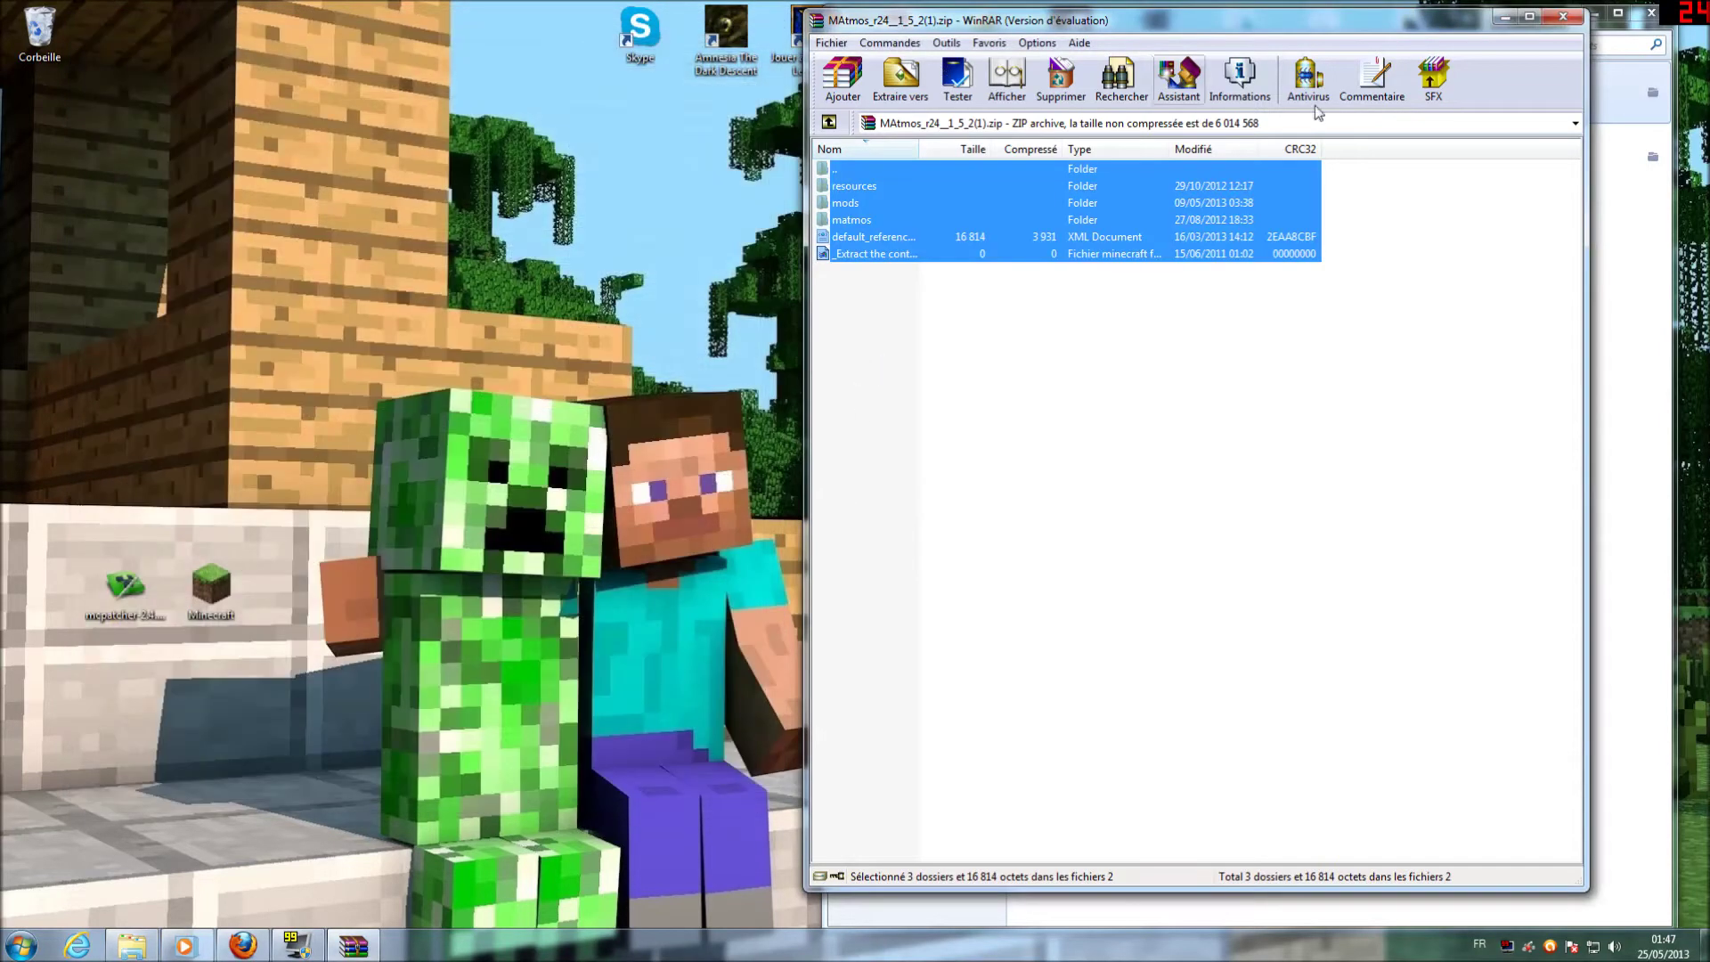
{"action": "left_click", "coordinate": [1563, 17]}
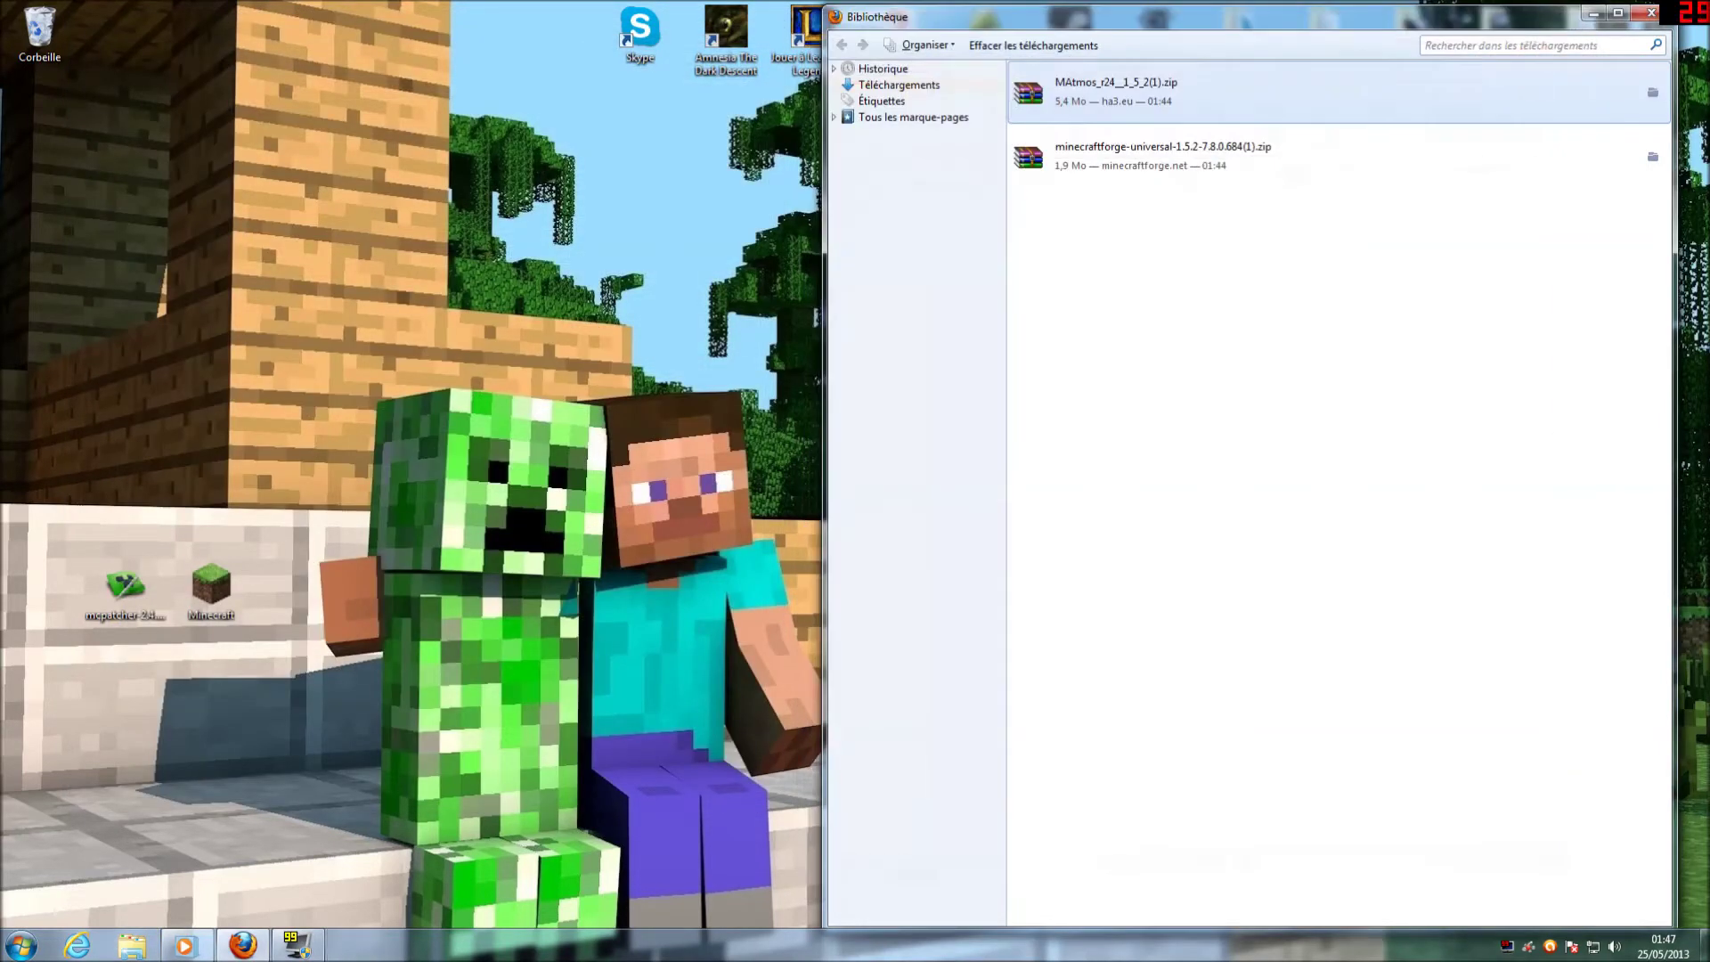
{"action": "left_click", "coordinate": [1650, 16]}
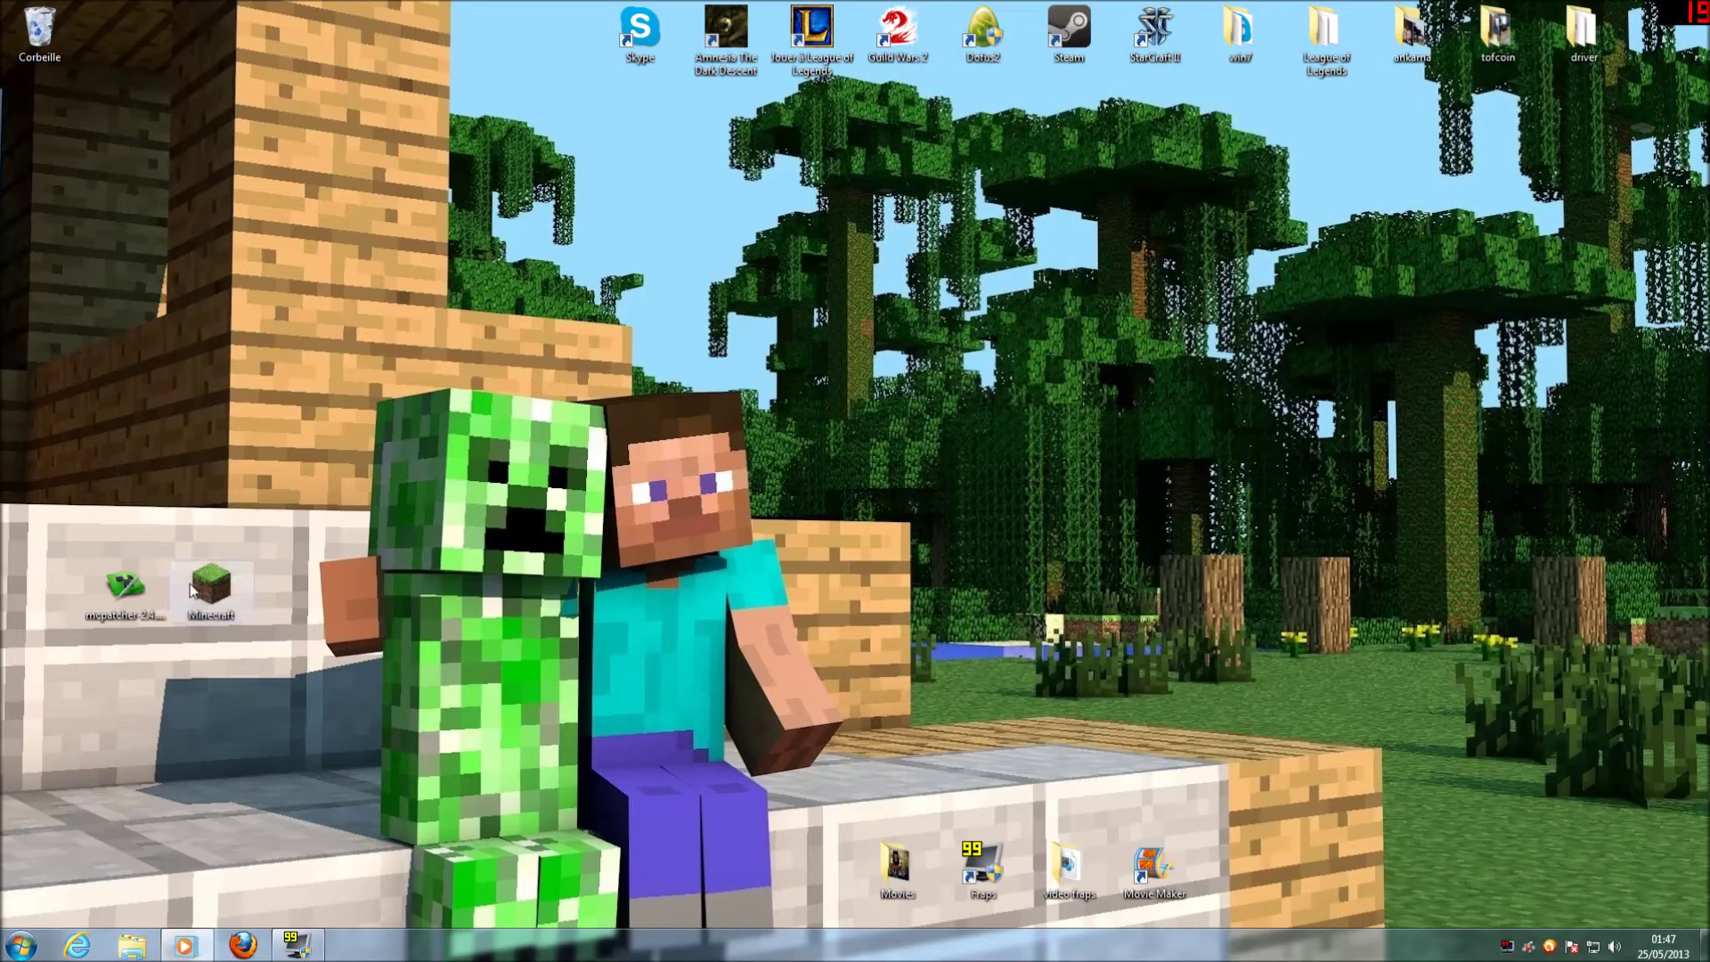
- Start Minecraft from the desktop, log in, maximize the game window and move the FML setup dialog aside
{"action": "double_click", "coordinate": [229, 588]}
{"action": "left_click", "coordinate": [887, 479]}
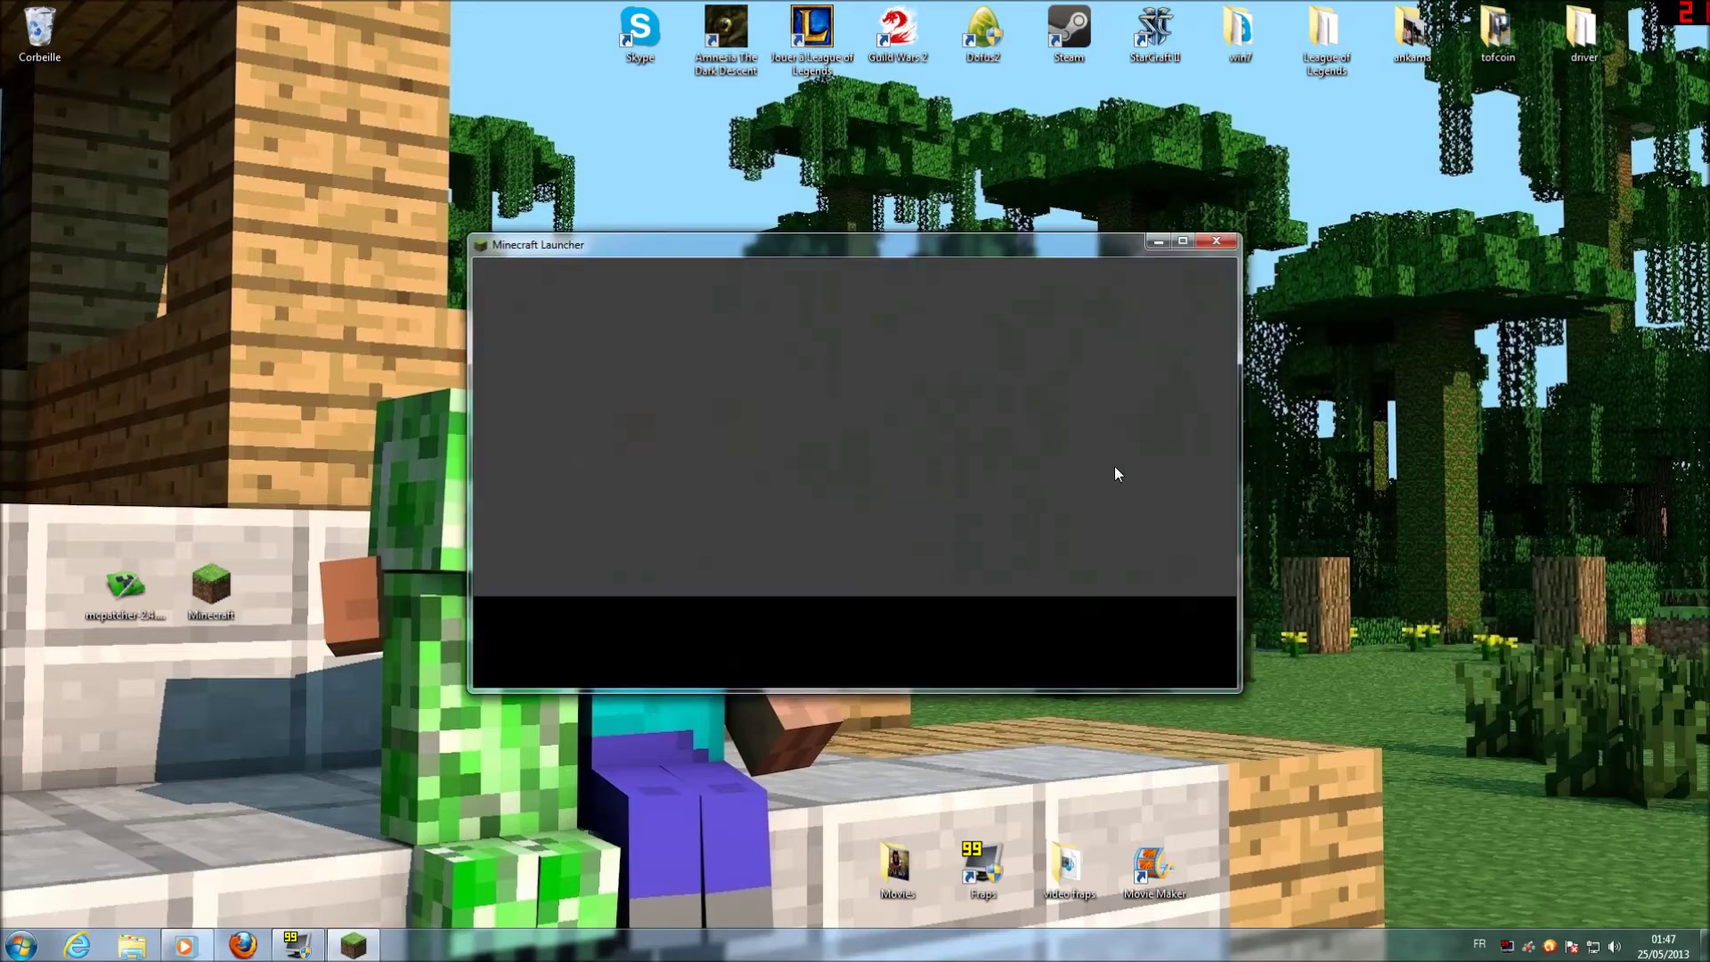
{"action": "left_click", "coordinate": [1193, 647]}
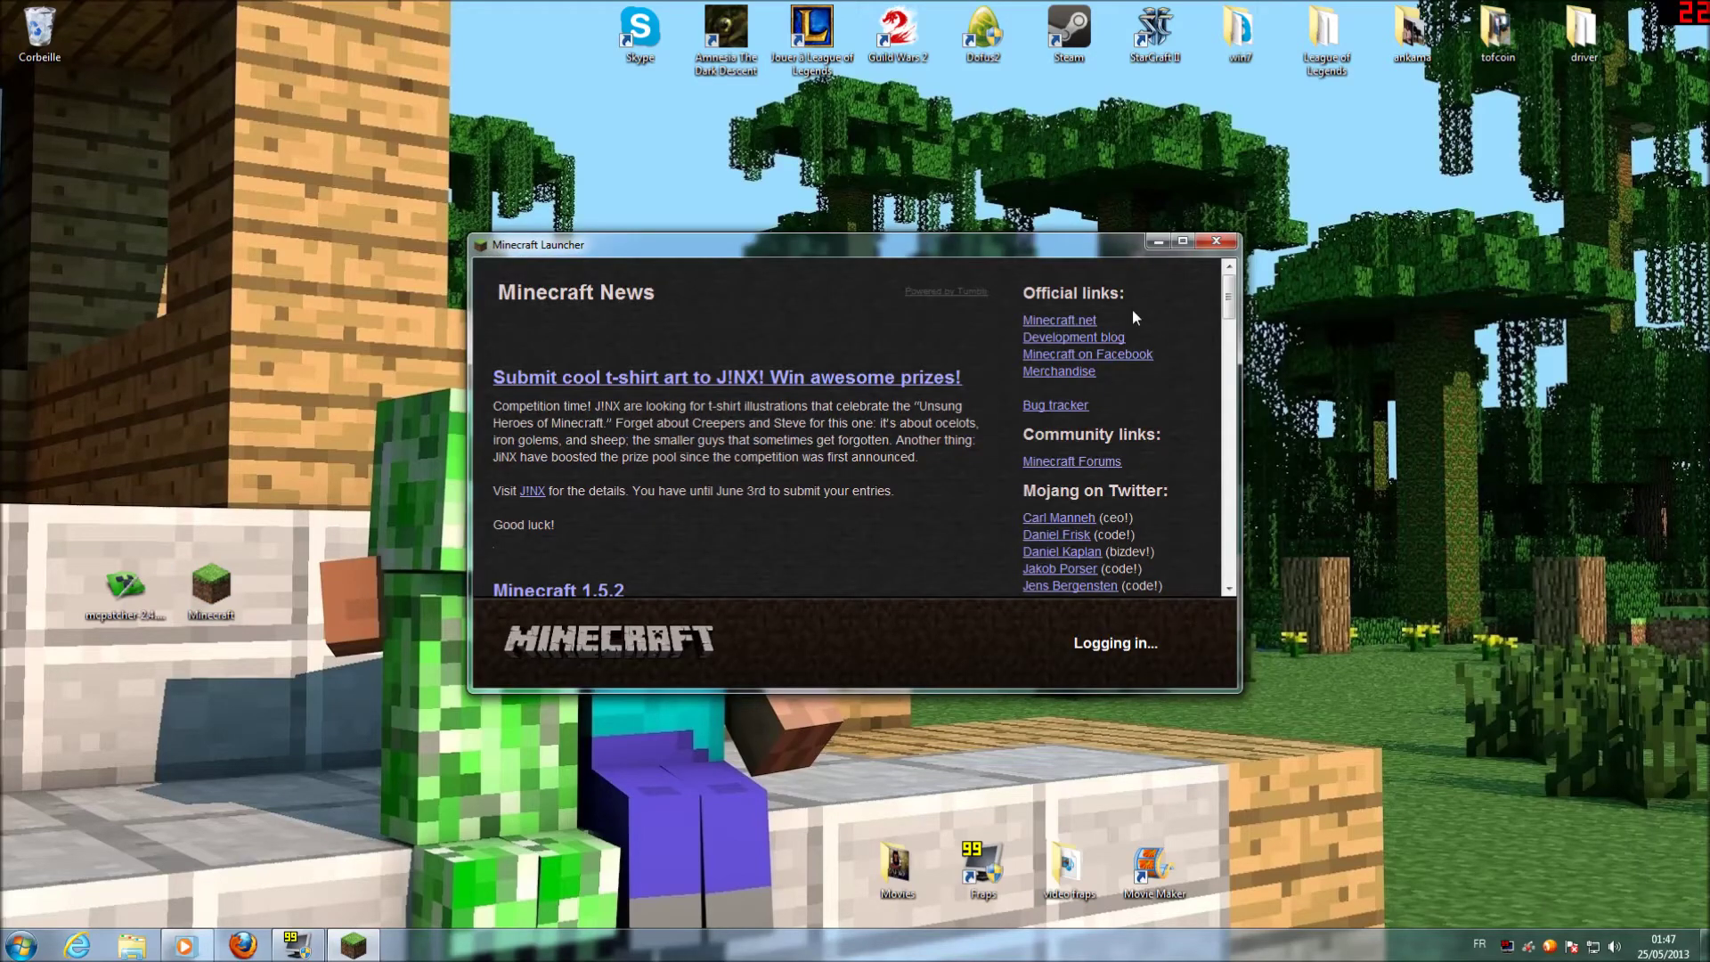
{"action": "left_click", "coordinate": [1181, 244]}
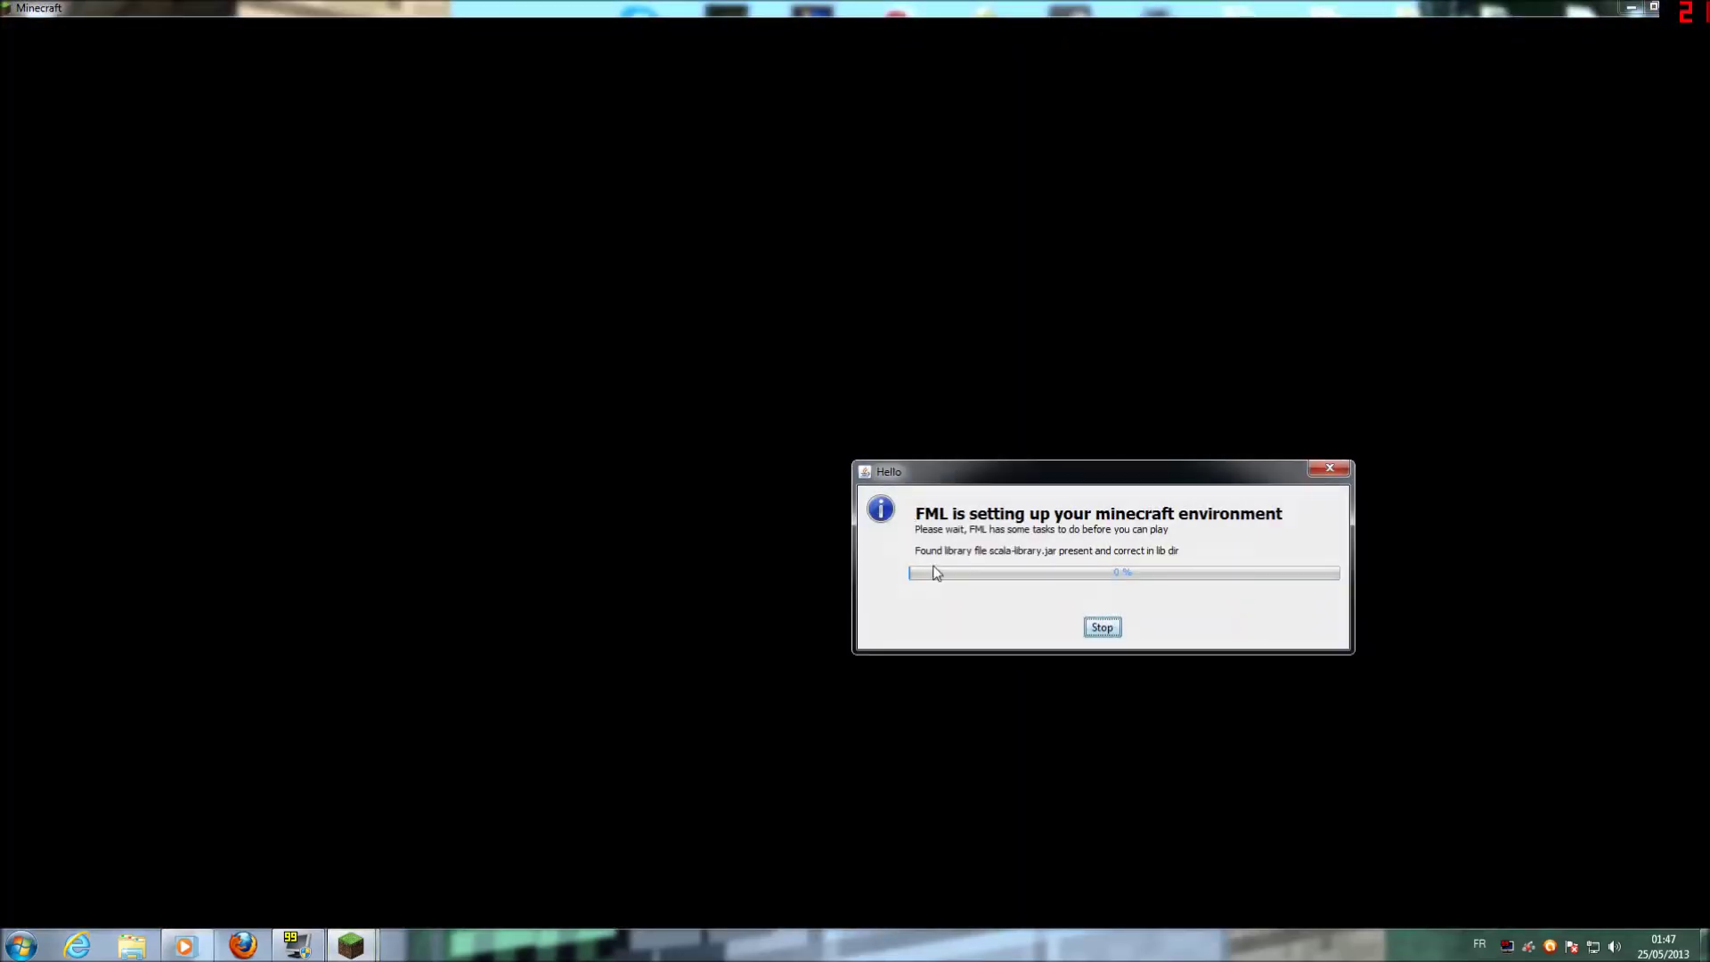
{"action": "left_click_drag", "start_coordinate": [1006, 472], "coordinate": [623, 347]}
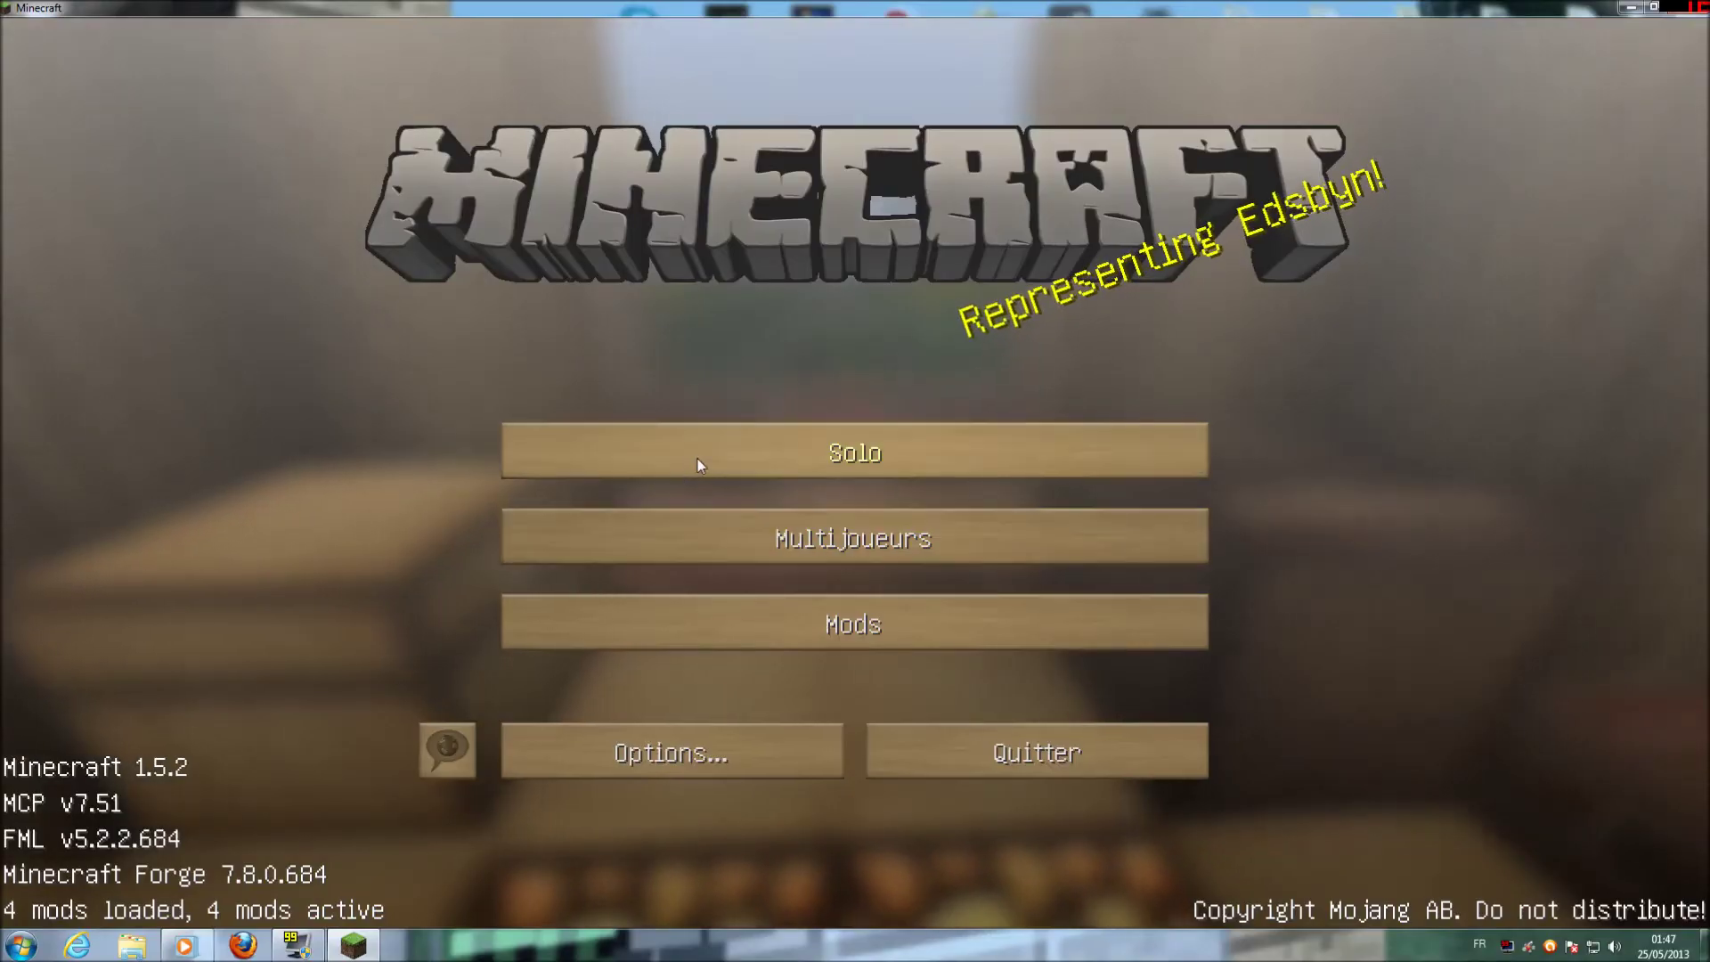
- Load the first survival world in the single-player world list
{"action": "left_click", "coordinate": [698, 458]}
{"action": "left_click", "coordinate": [554, 223]}
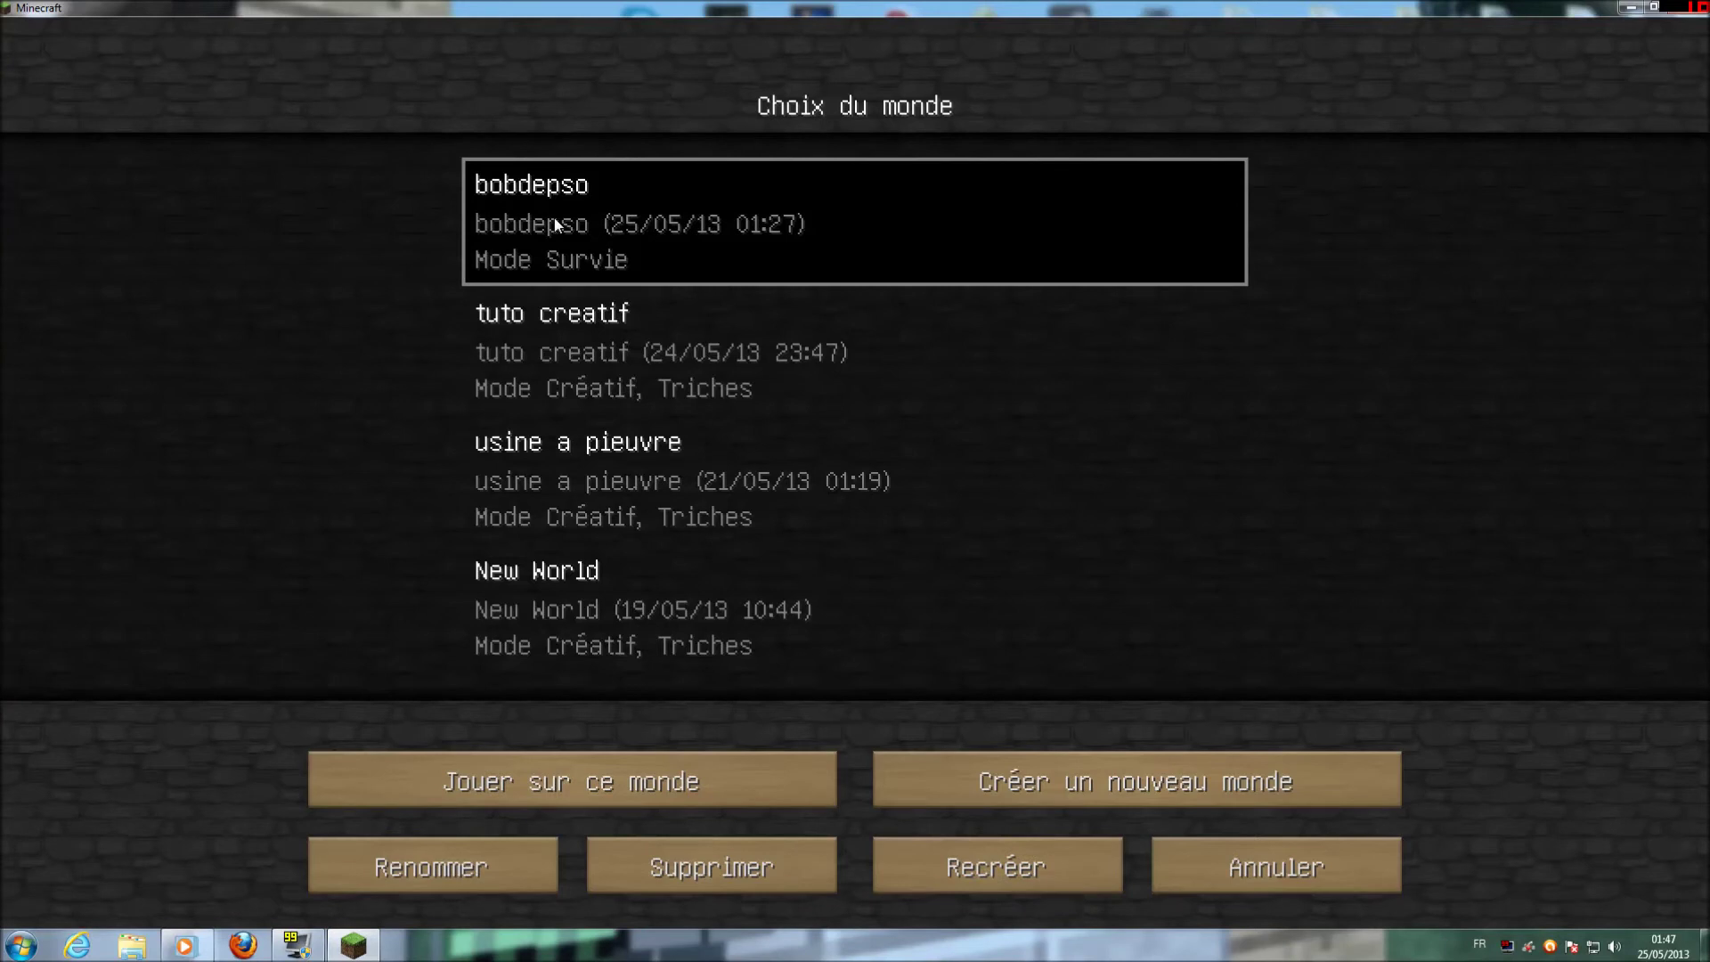
{"action": "double_click", "coordinate": [554, 223]}
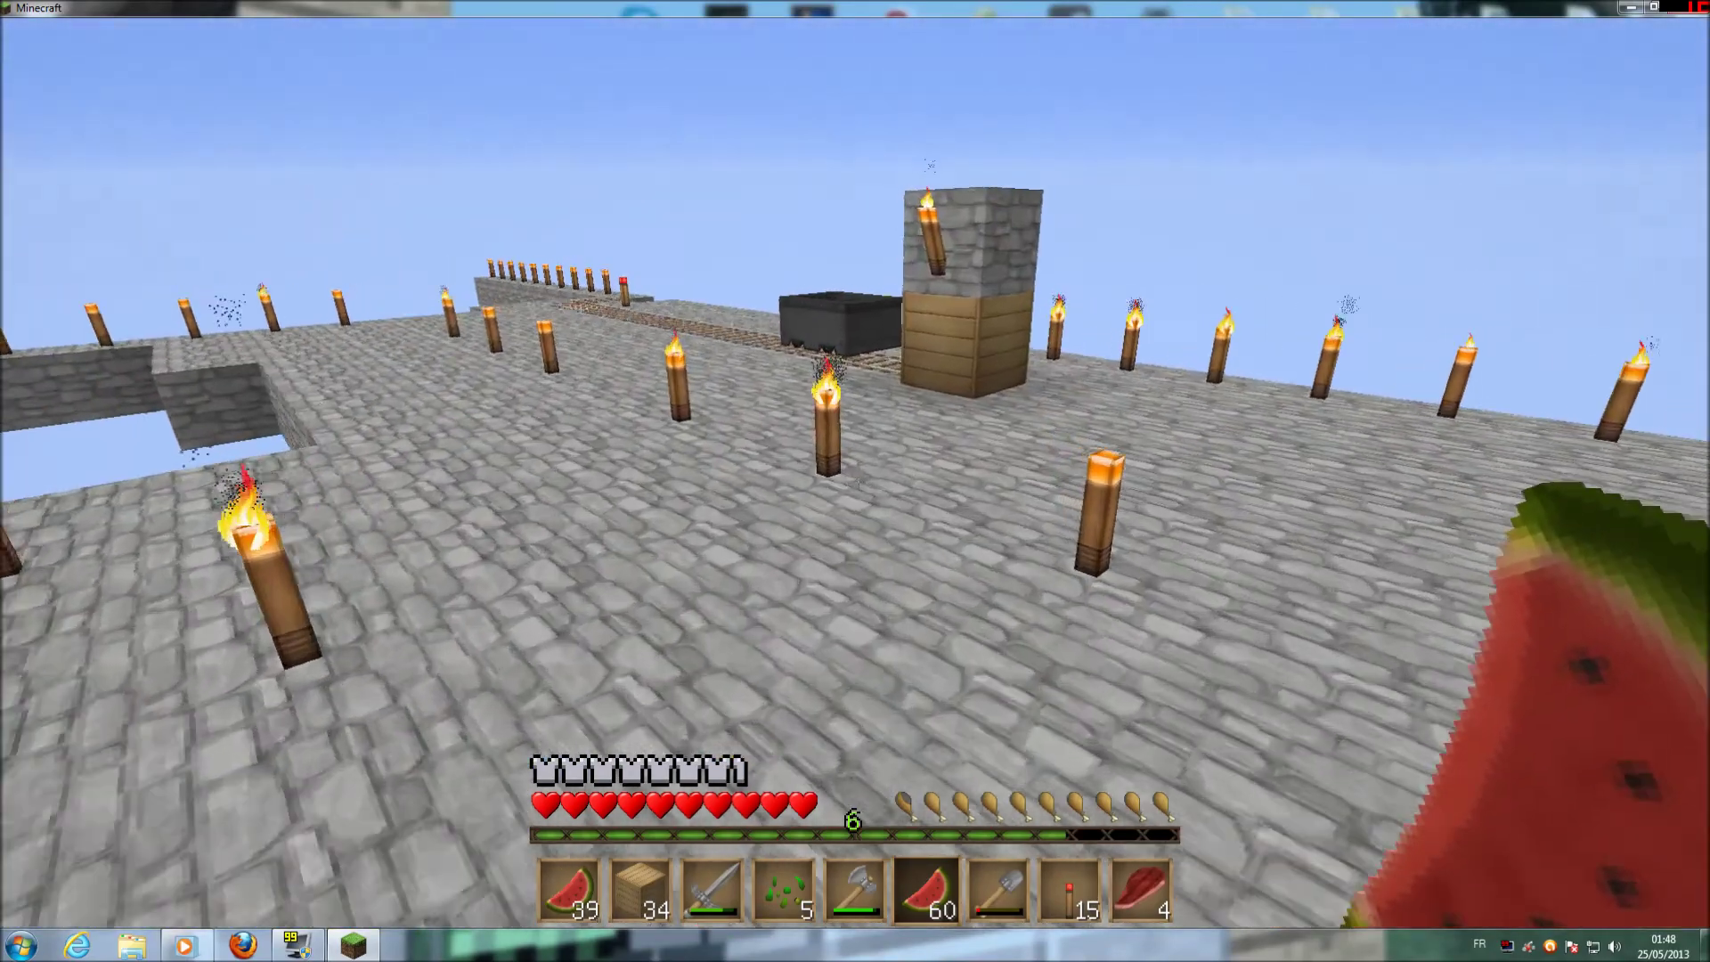
- Walk across the stone platform and cycle through the hotbar items to check the item-switching sounds
{"action": "key", "text": "w"}
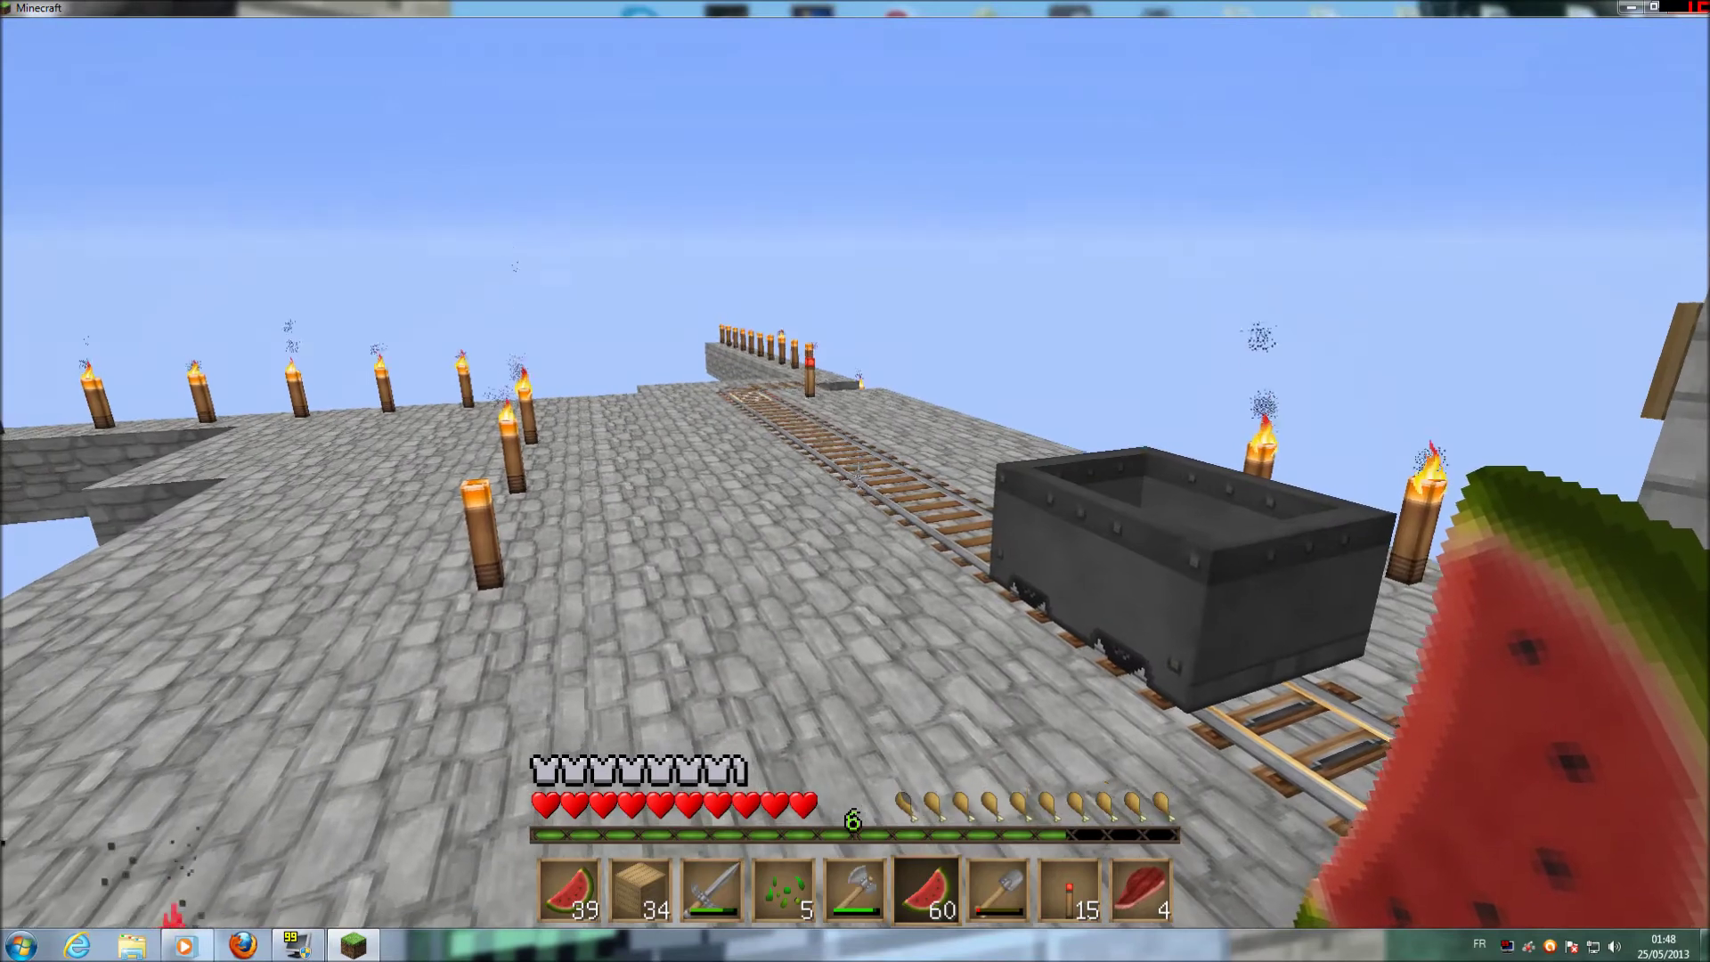
{"action": "key", "text": "1"}
{"action": "scroll", "coordinate": [856, 481], "scroll_direction": "up", "scroll_amount": 6}
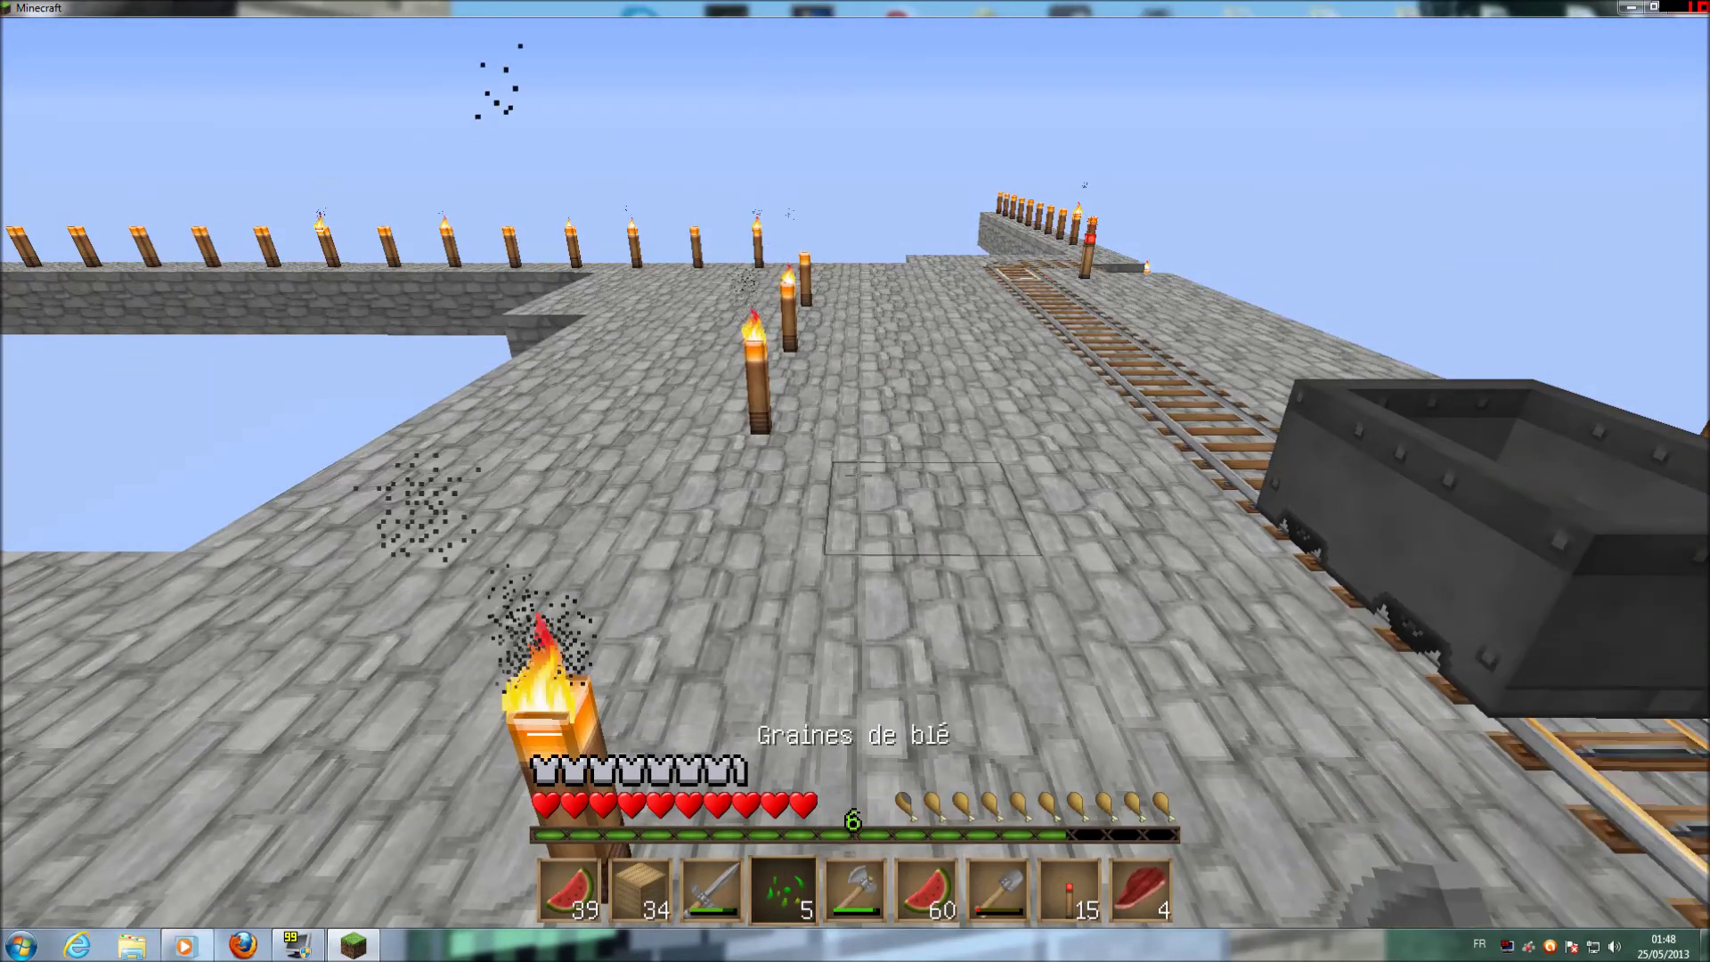
{"action": "scroll", "coordinate": [856, 481], "scroll_direction": "up", "scroll_amount": 2}
{"action": "scroll", "coordinate": [855, 481], "scroll_direction": "down", "scroll_amount": 3}
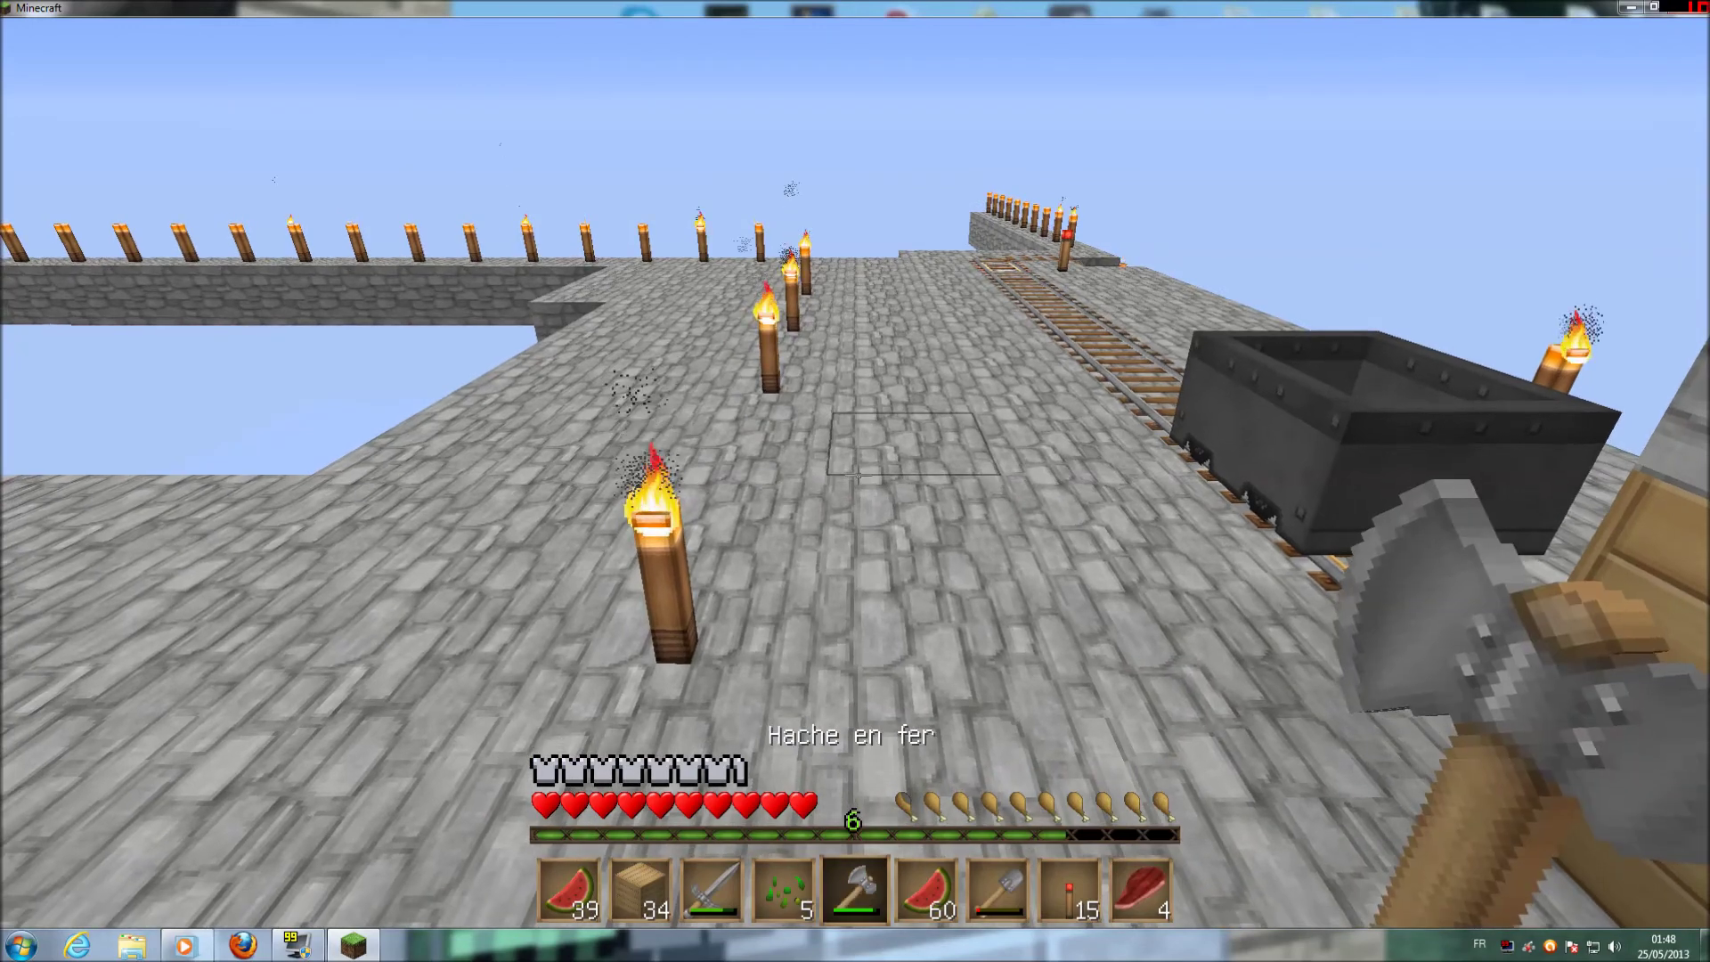
{"action": "scroll", "coordinate": [856, 481], "scroll_direction": "down", "scroll_amount": 1}
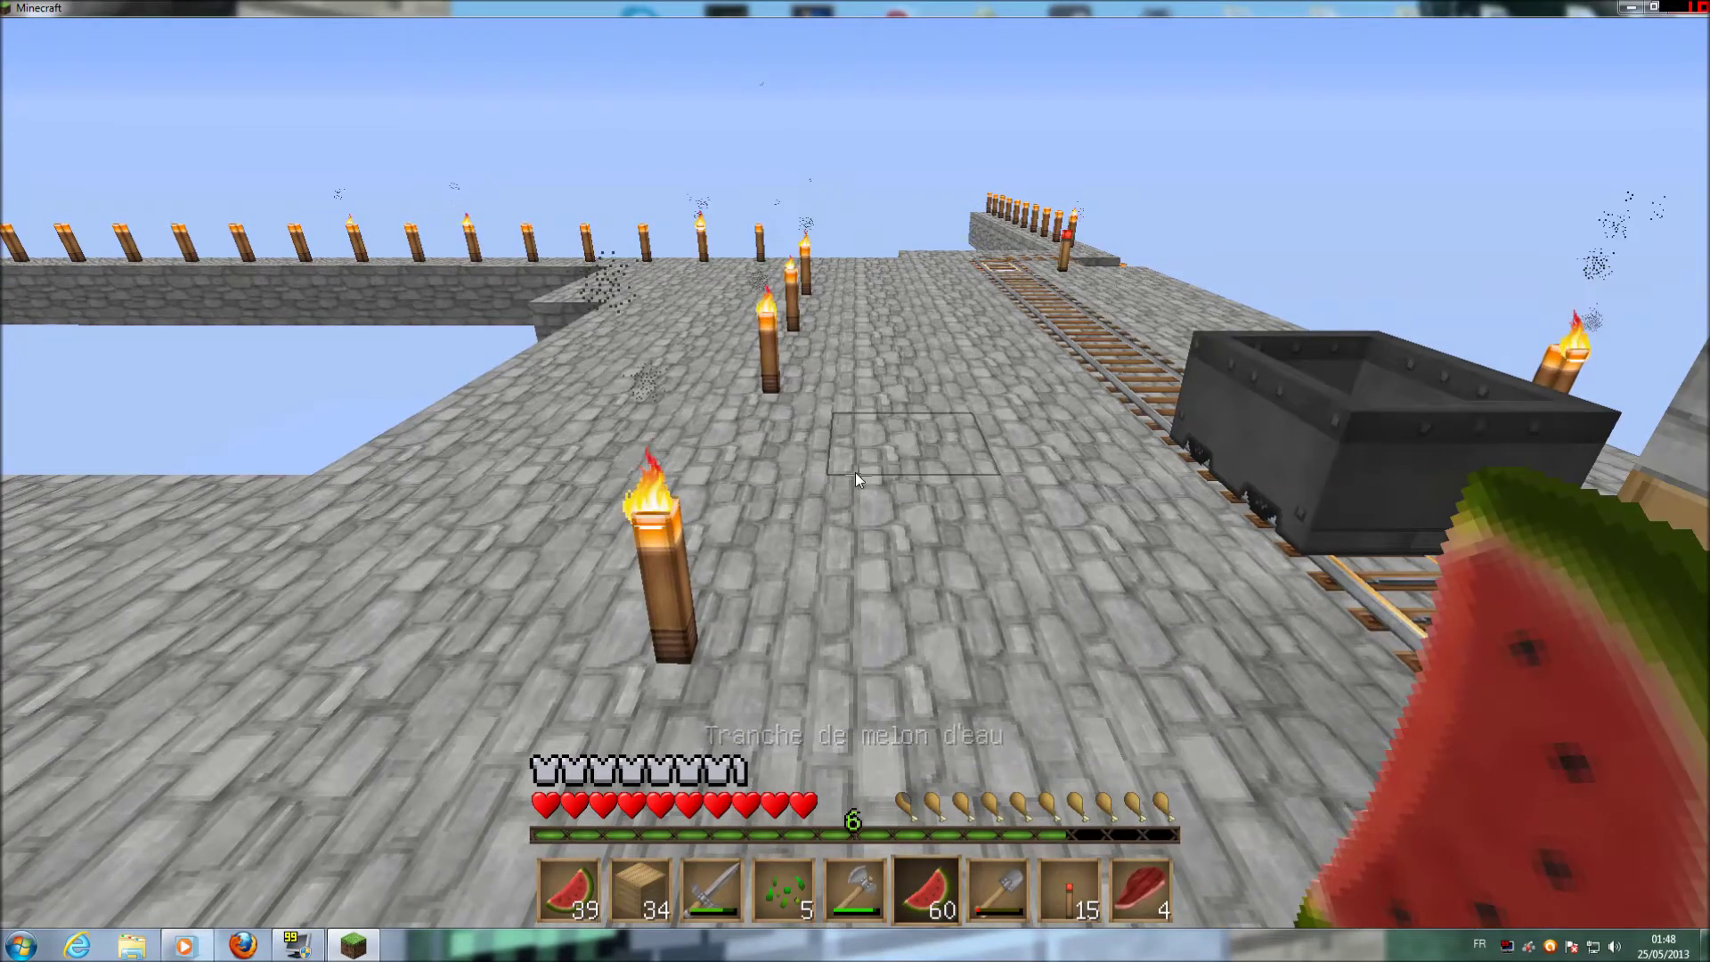
- Set the MAtmos volumes of interactions_itemswitches.xml and interactions_weapons.xml to 26% and close the sound settings
{"action": "key", "text": "Escape"}
{"action": "key", "text": "Escape"}
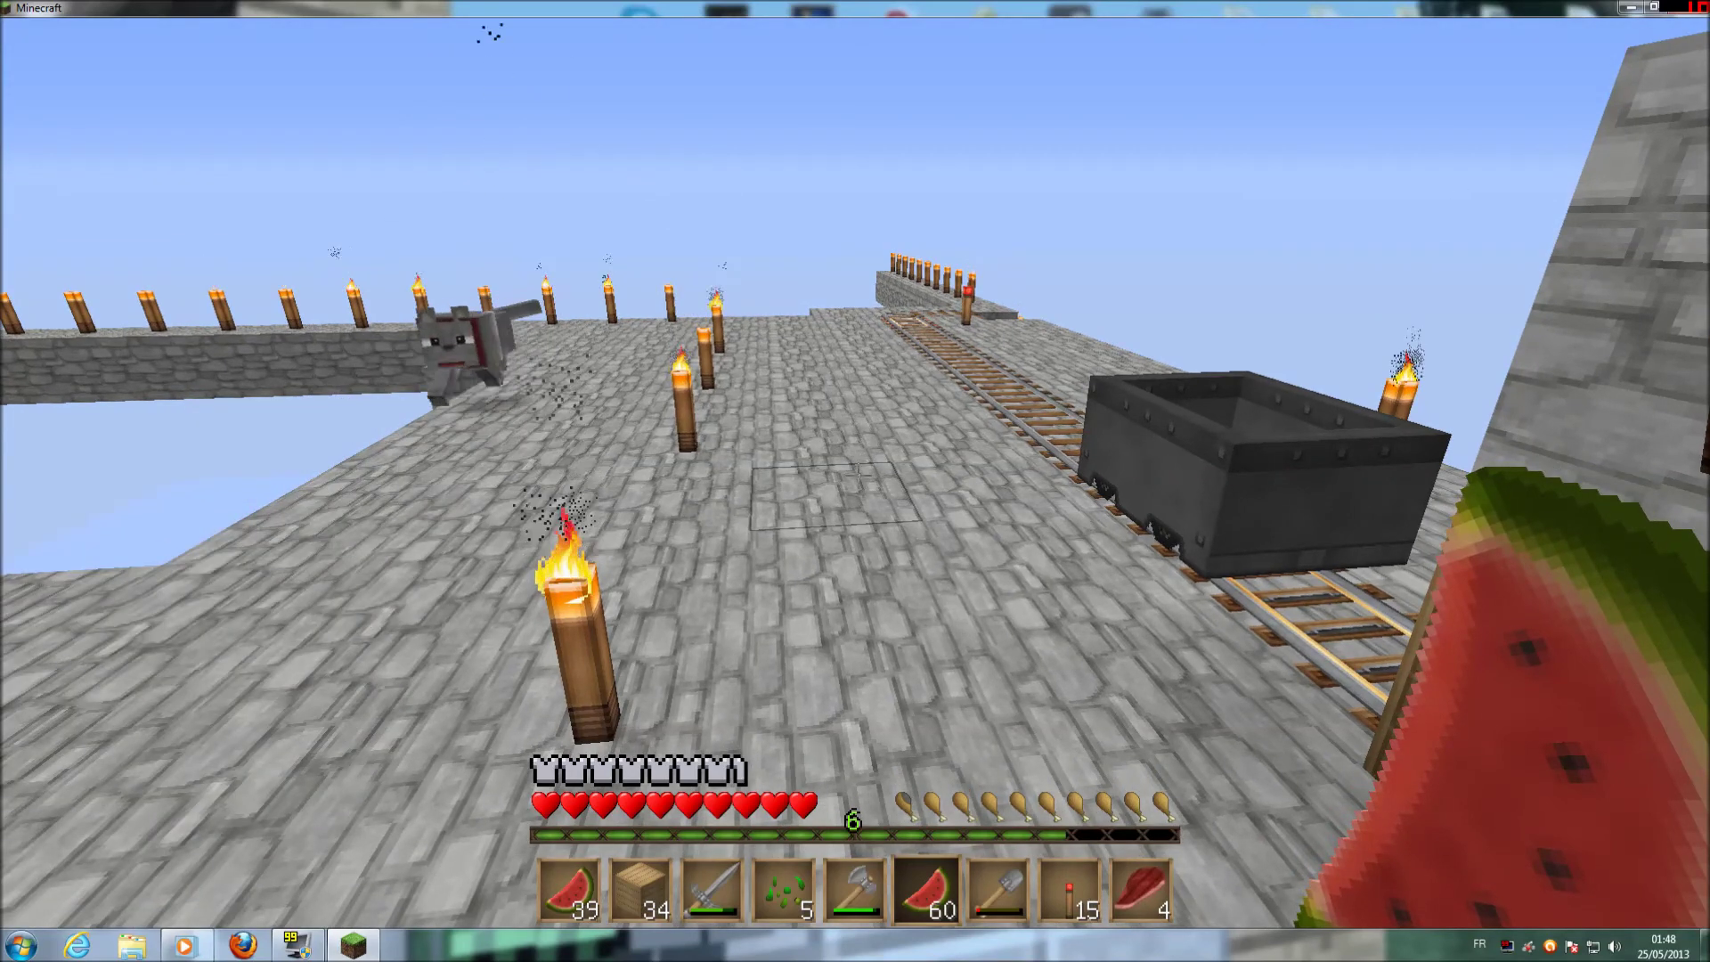
{"action": "key", "text": "F7"}
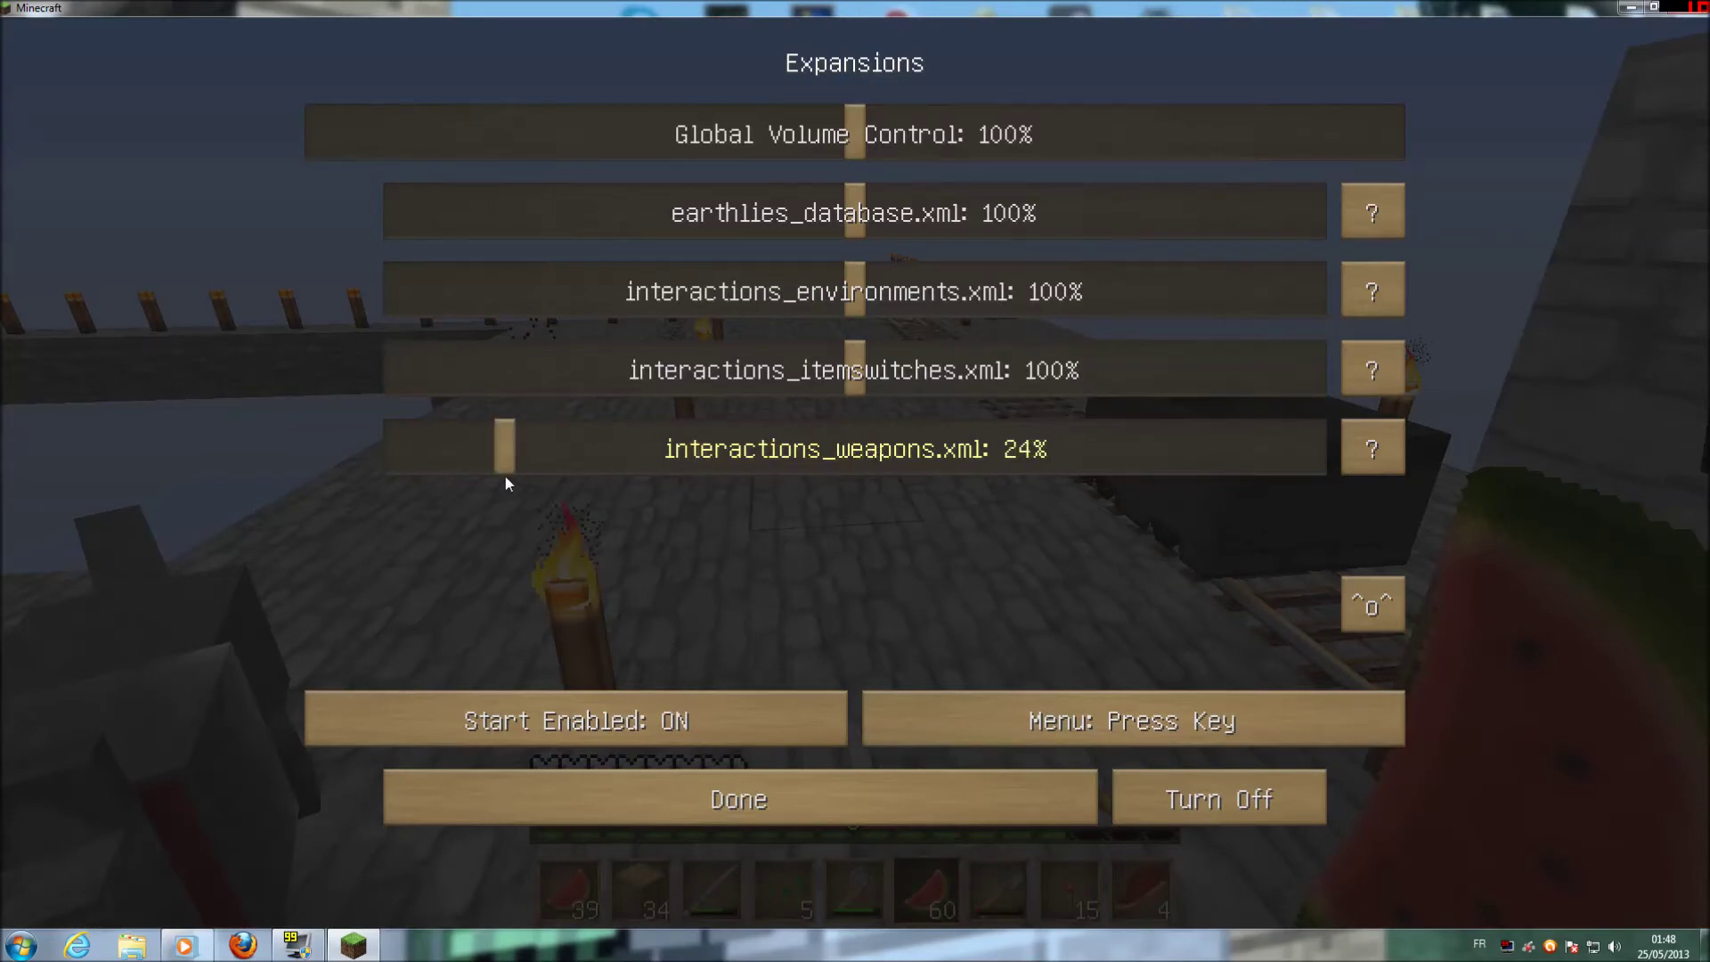
{"action": "left_click_drag", "start_coordinate": [842, 369], "coordinate": [543, 367]}
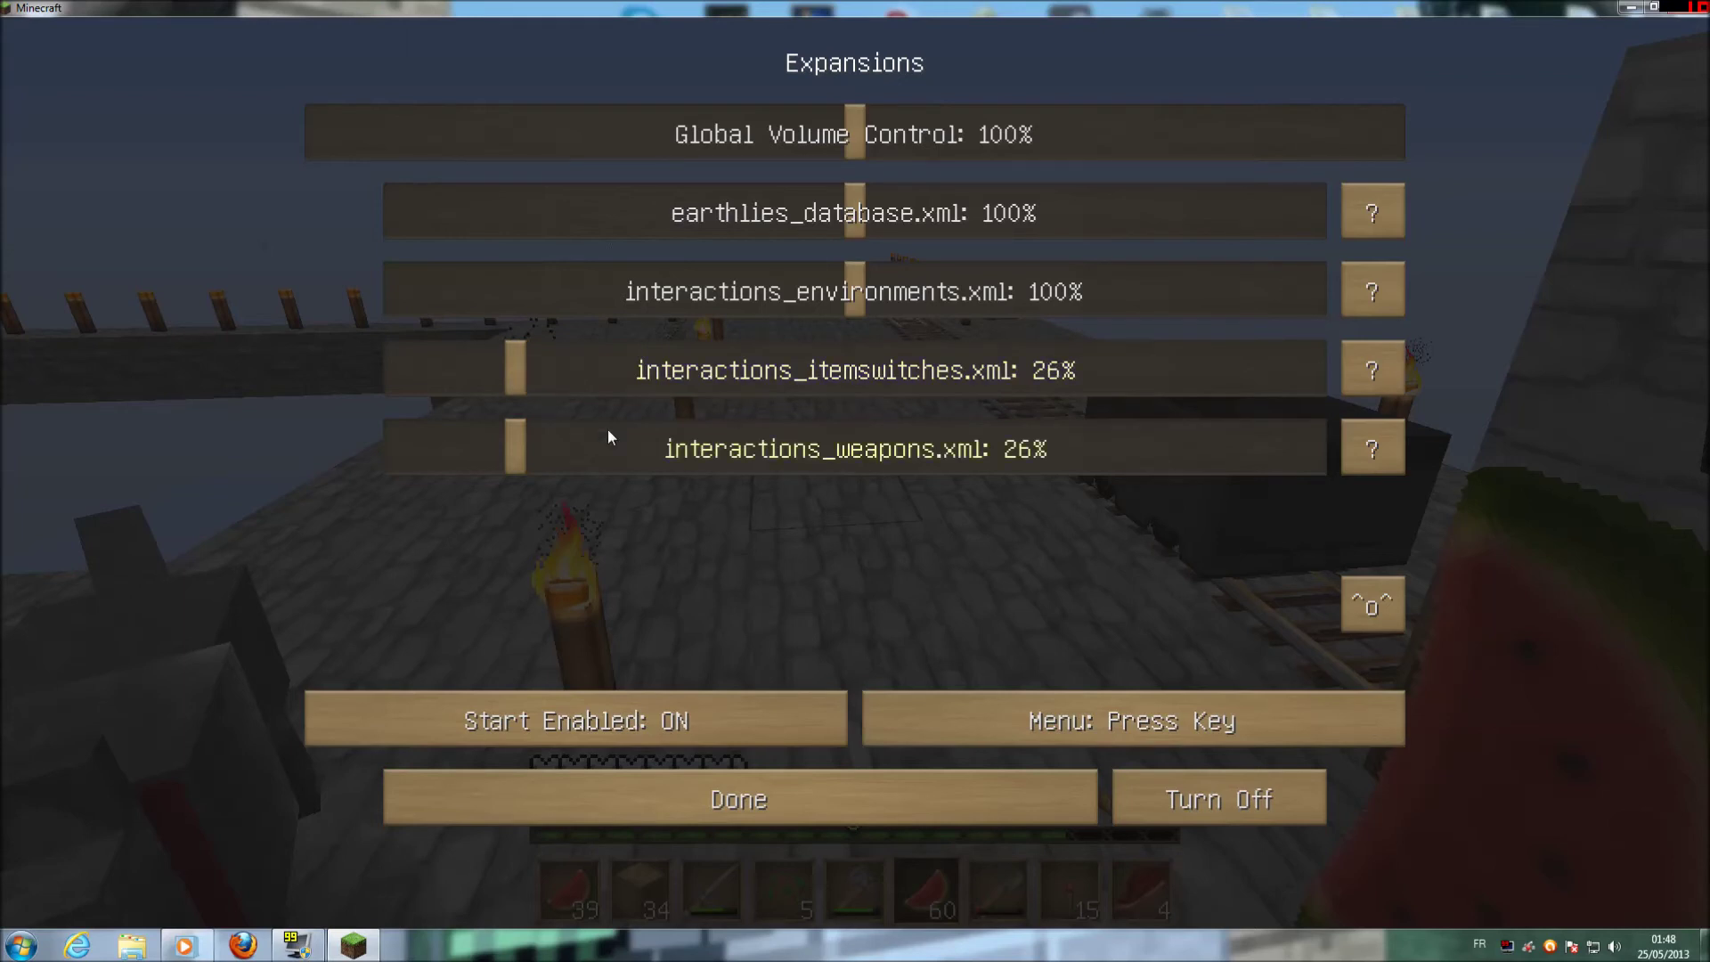
{"action": "left_click", "coordinate": [671, 805]}
- Switch to the iron sword and walk around the minecart and along the rails to check the adjusted sounds
{"action": "scroll", "coordinate": [855, 481], "scroll_direction": "down", "scroll_amount": 7}
{"action": "scroll", "coordinate": [855, 481], "scroll_direction": "up", "scroll_amount": 1}
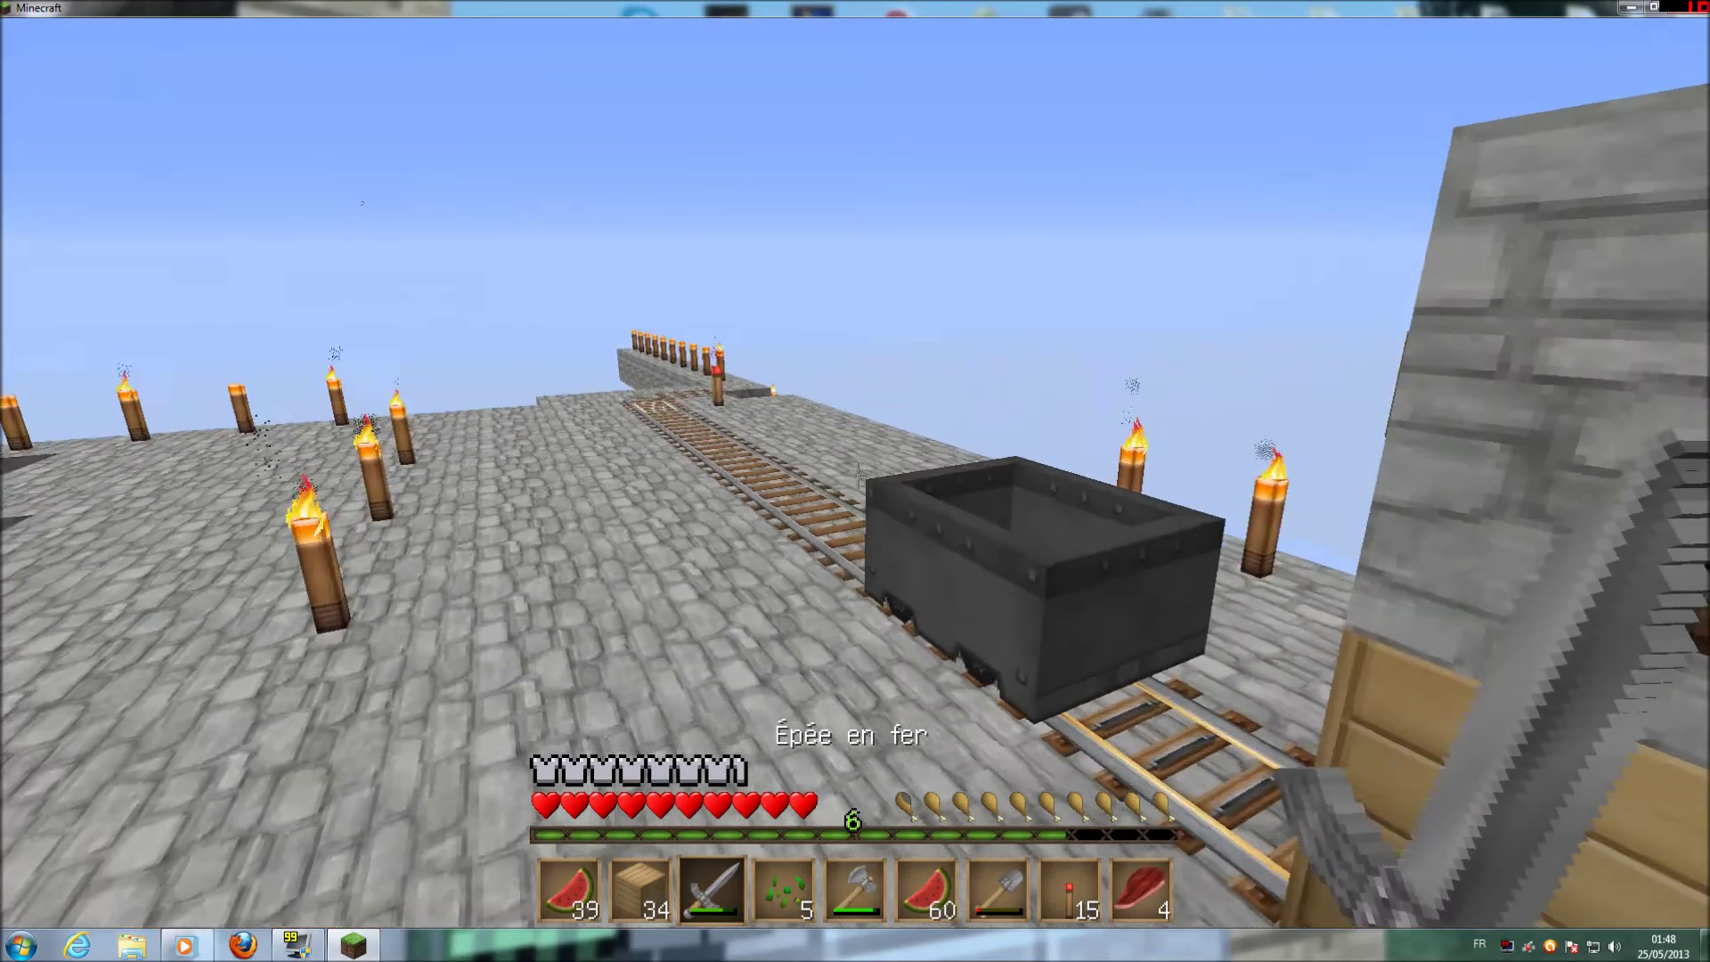
{"action": "key", "text": "w"}
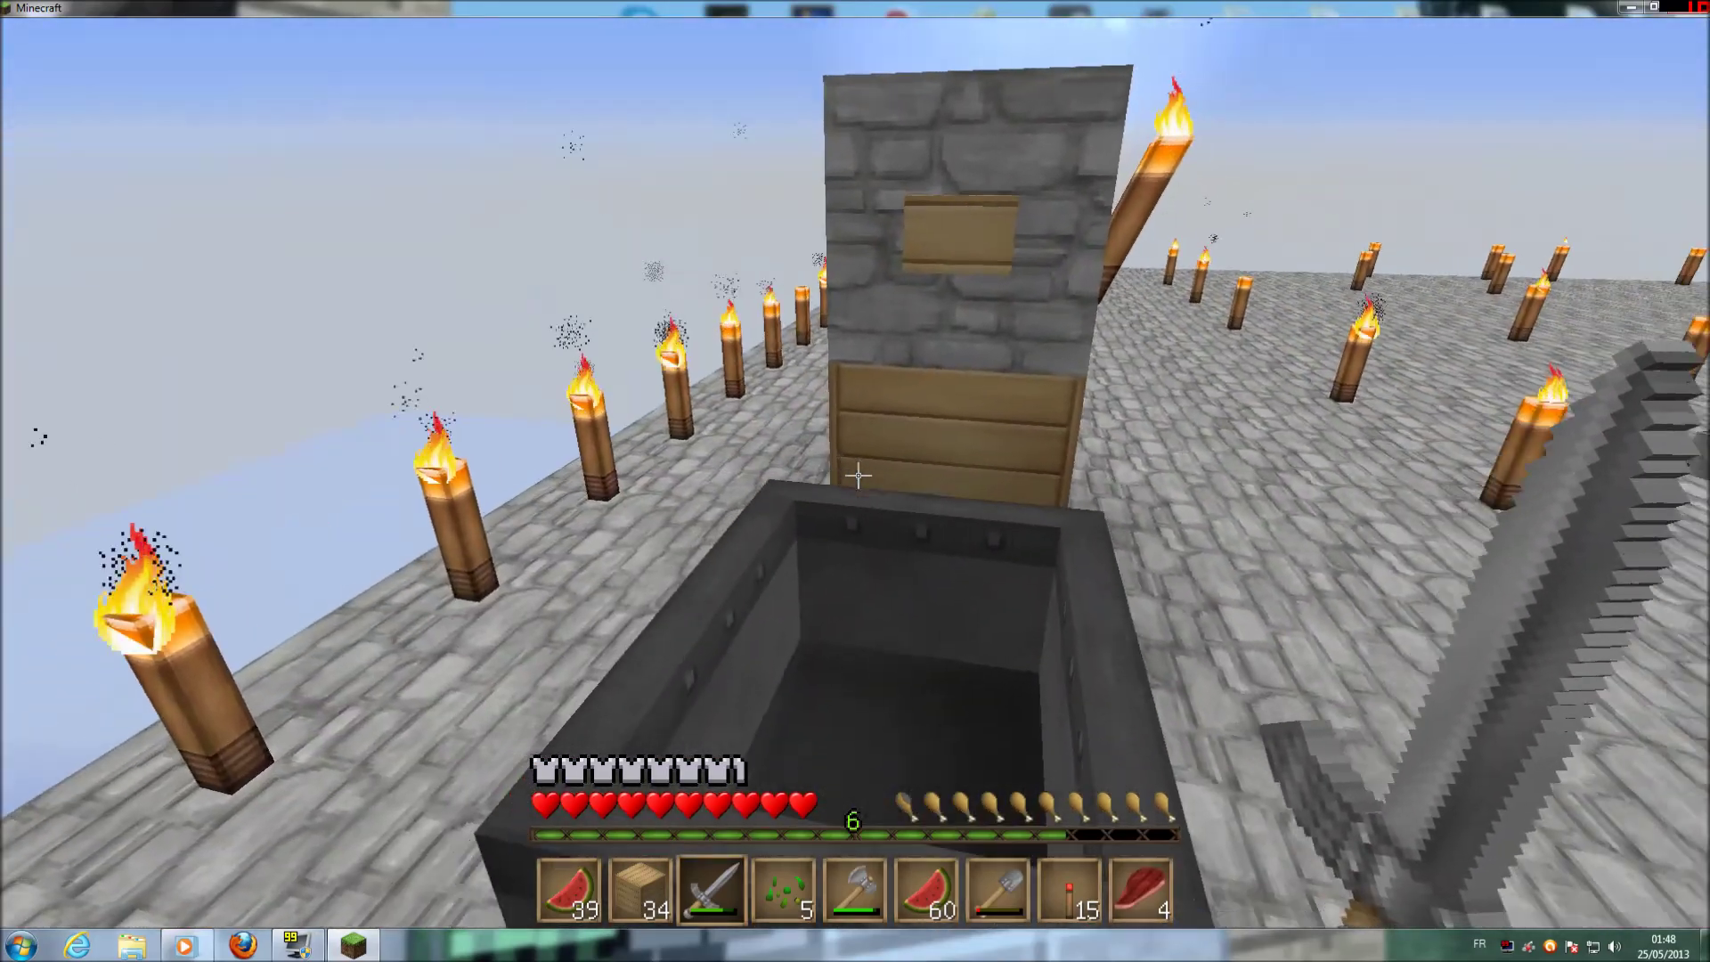
{"action": "key", "text": "w"}
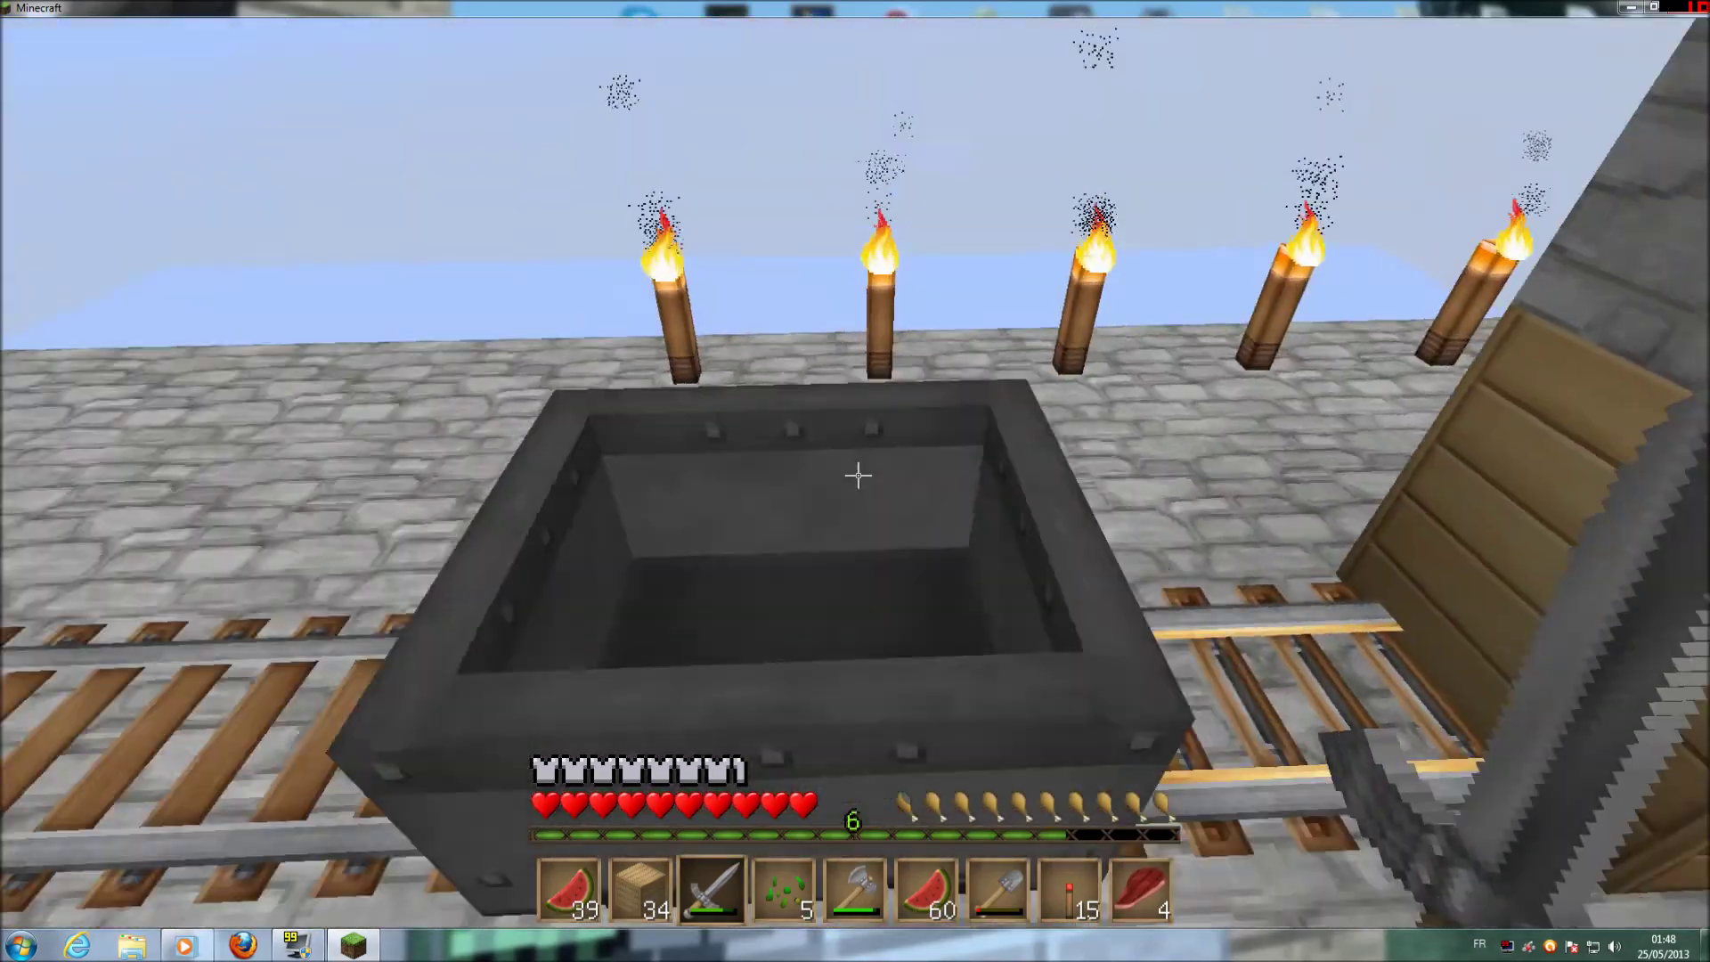
{"action": "key", "text": "s"}
{"action": "key", "text": "w"}
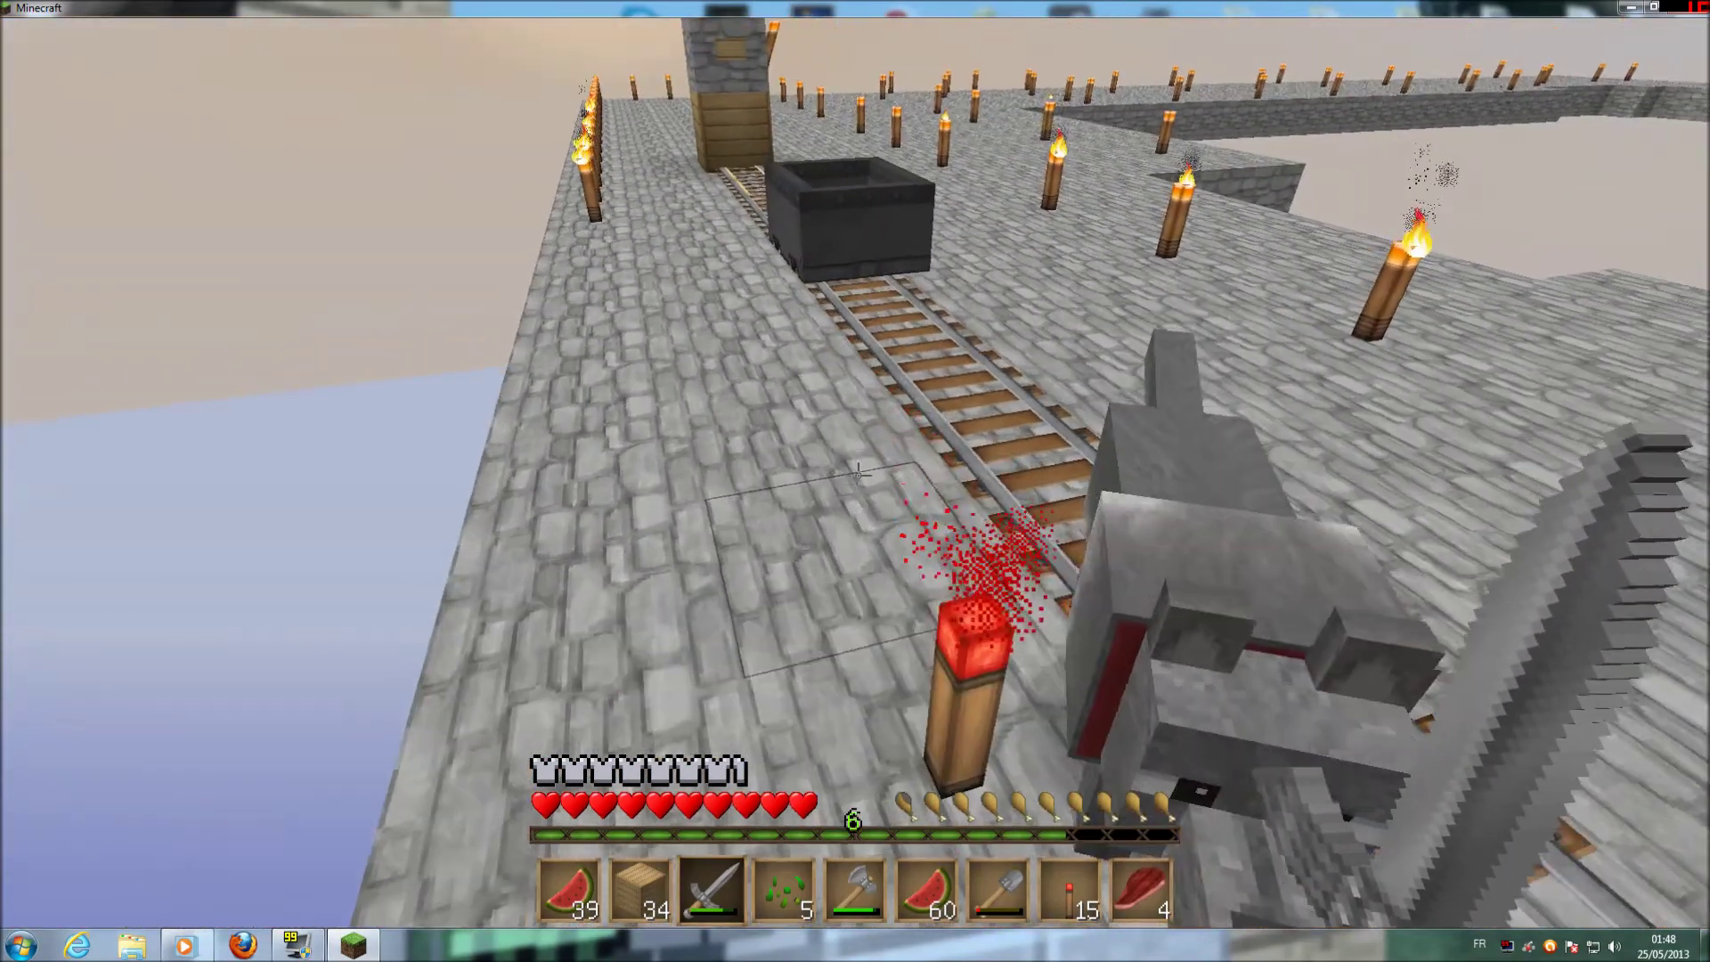
{"action": "key", "text": "s"}
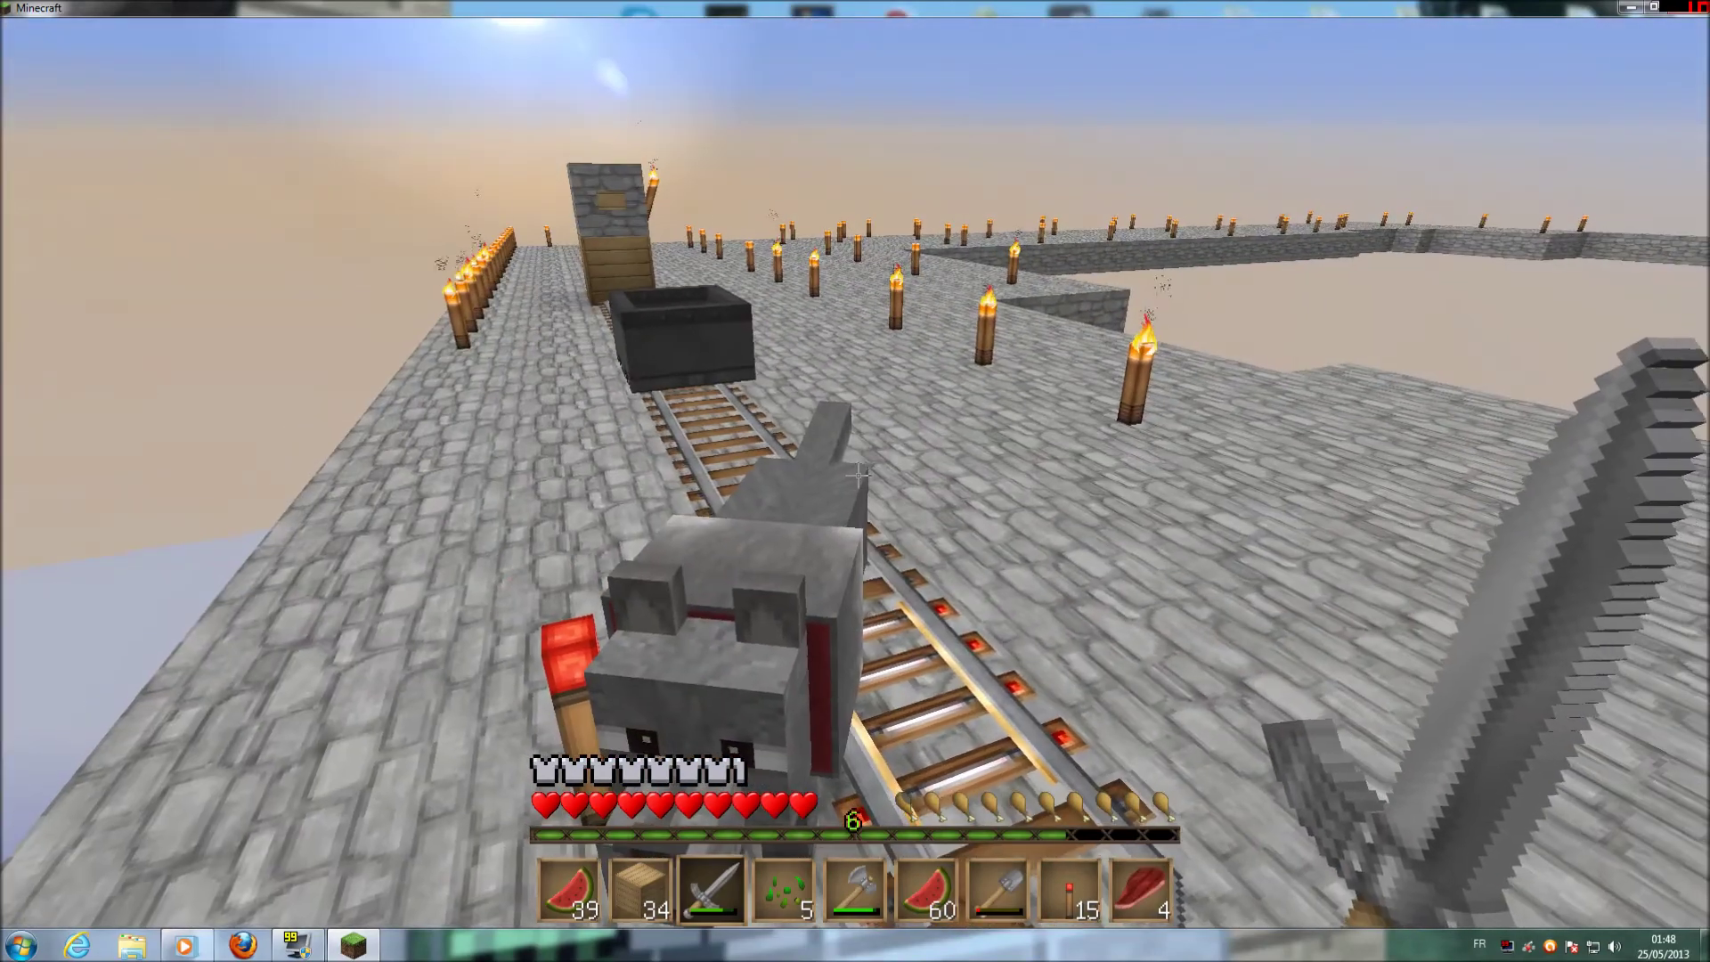